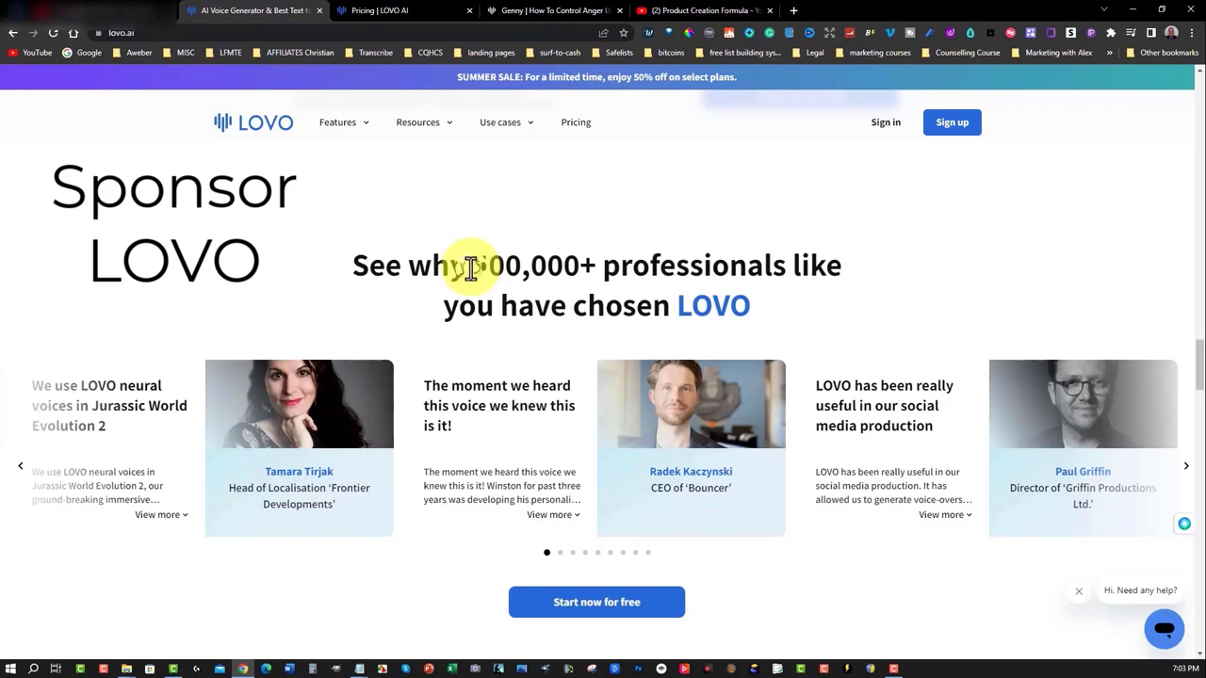
# Highlight the 500,000+ professionals headline and browse the Features and Use cases menus on the LOVO site
pyautogui.moveTo(484, 263); pyautogui.dragTo(566, 266)
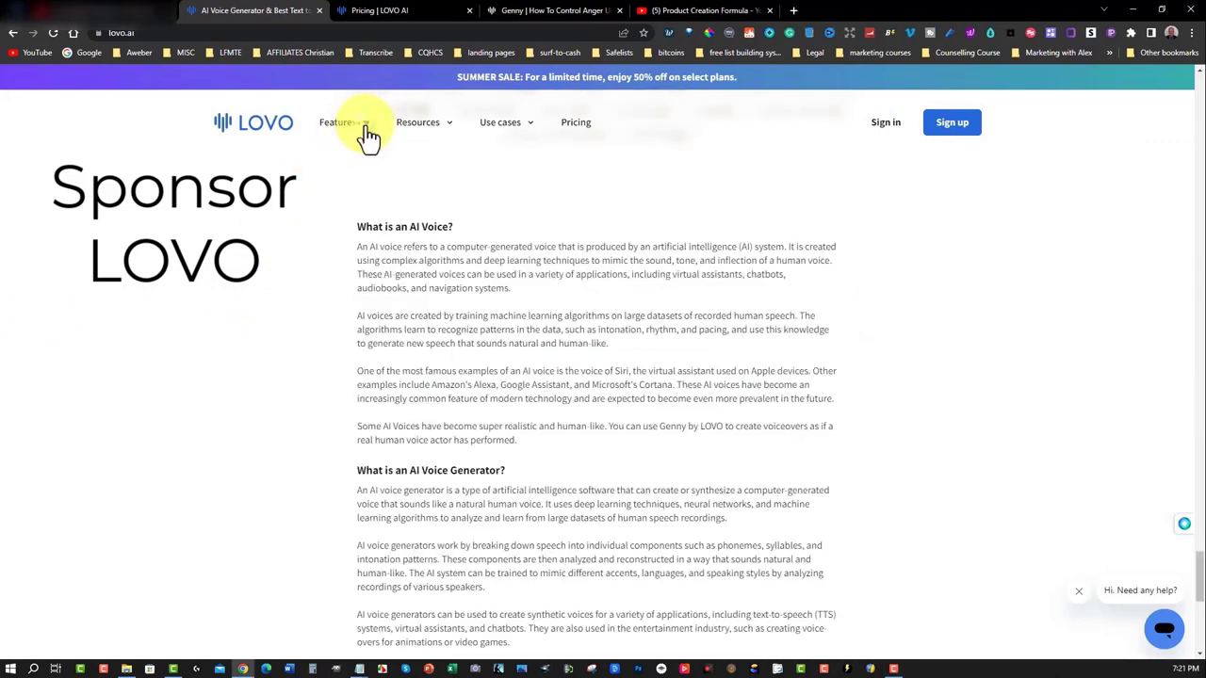
pyautogui.click(366, 133)
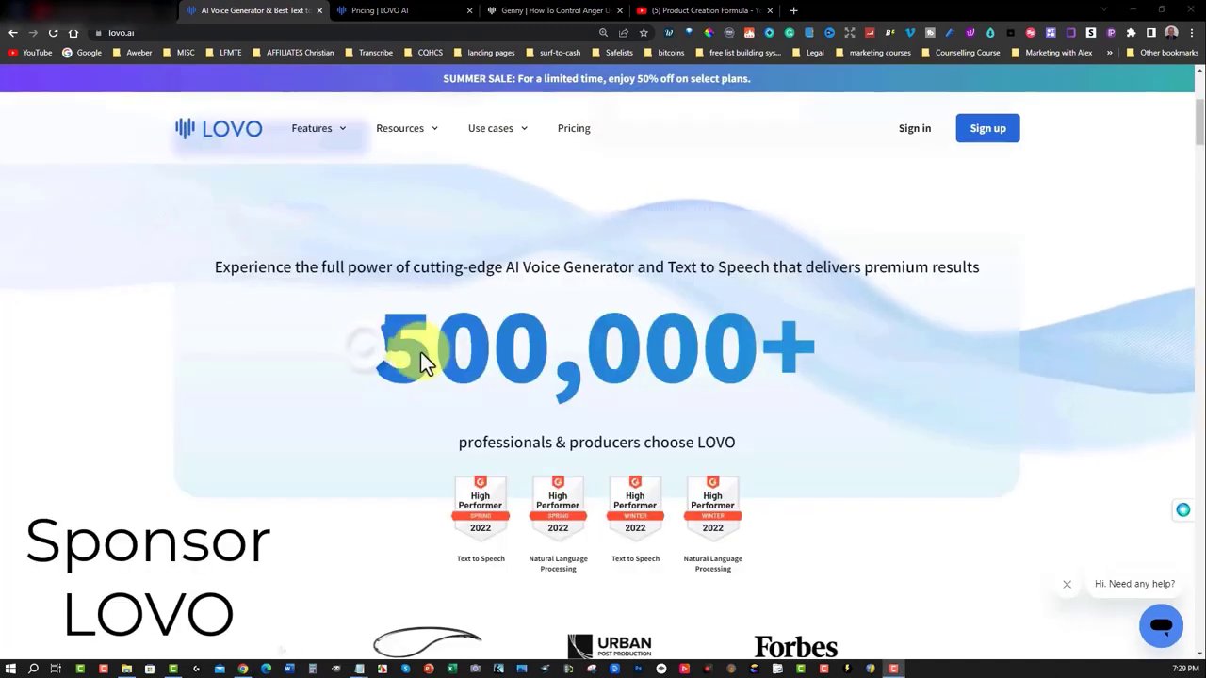
pyautogui.moveTo(417, 355); pyautogui.dragTo(740, 349)
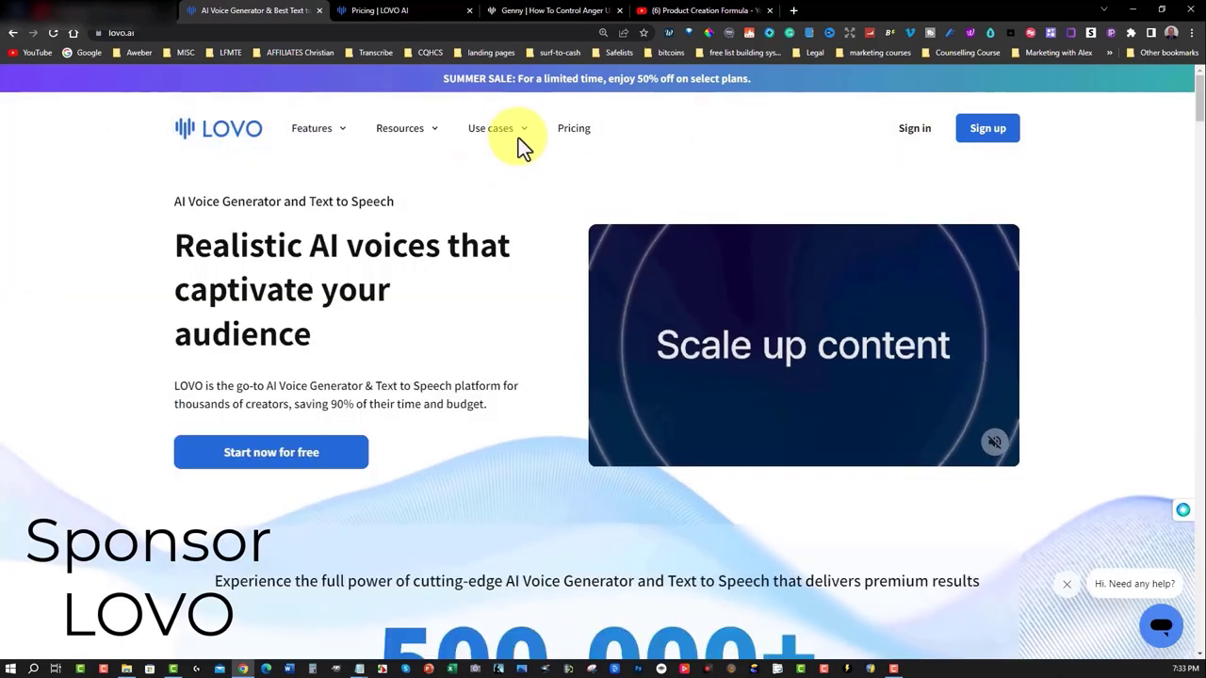
pyautogui.click(523, 135)
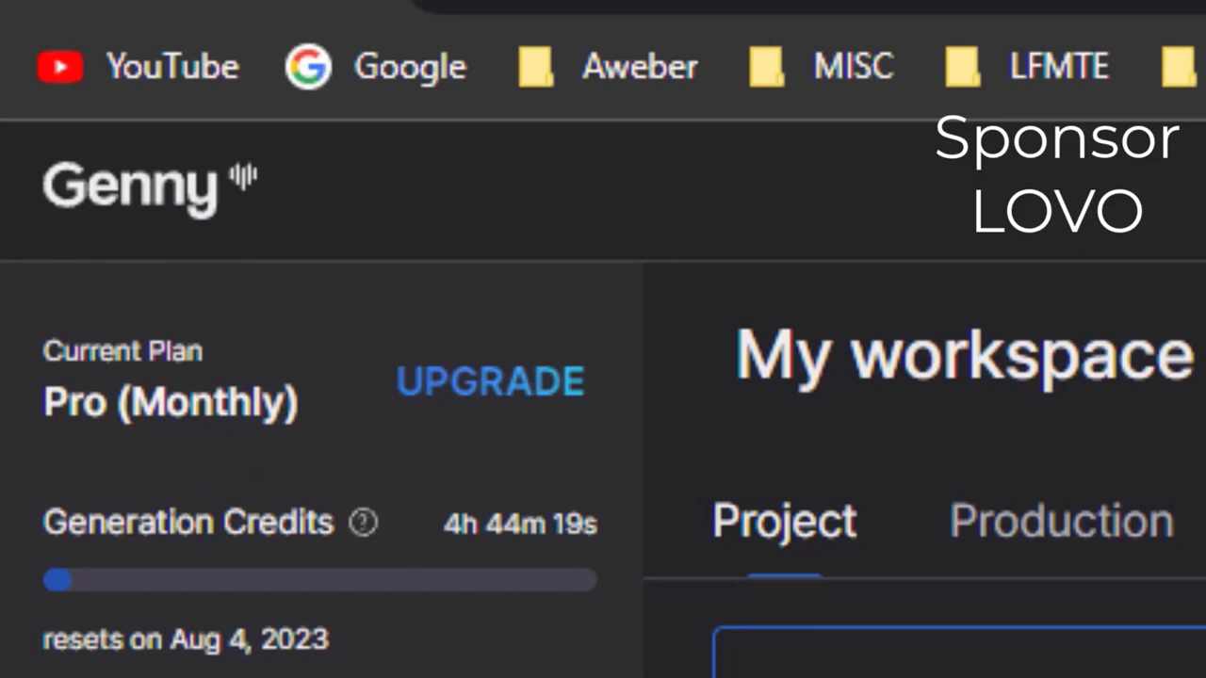
# Start a new project and visit the AI Writer from the sidebar
pyautogui.click(259, 264)
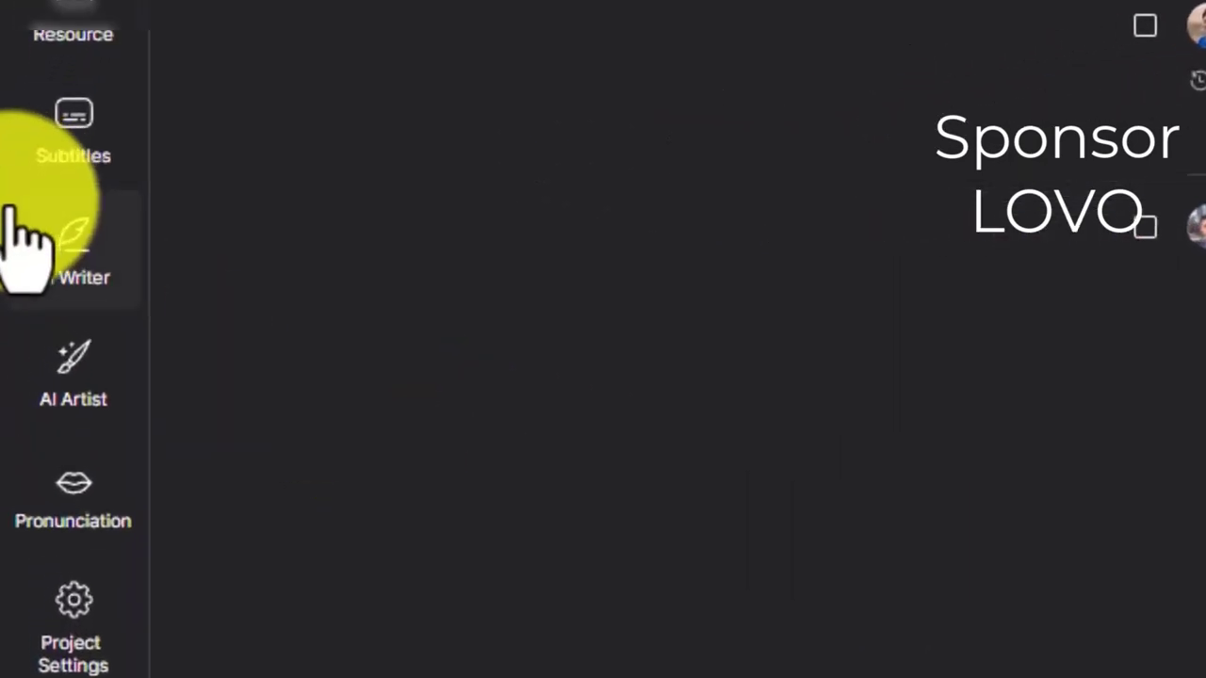
pyautogui.click(37, 250)
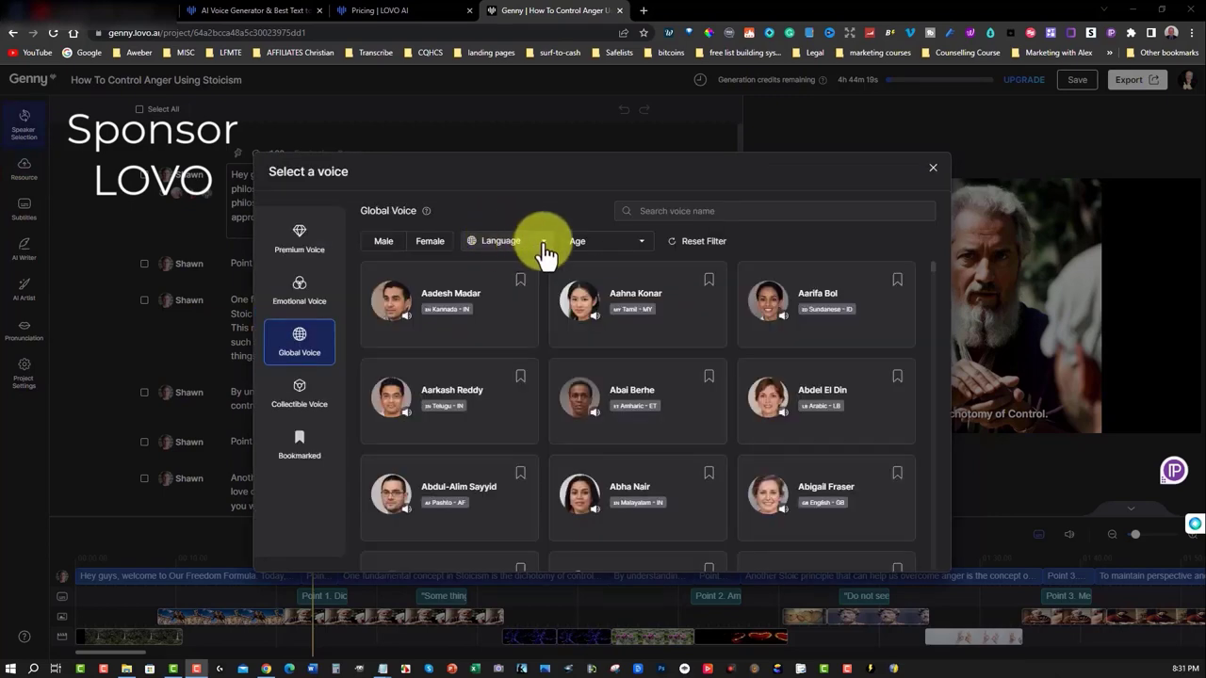
# Filter the voice catalogue by language and scroll through the Premium Voice list
pyautogui.click(545, 245)
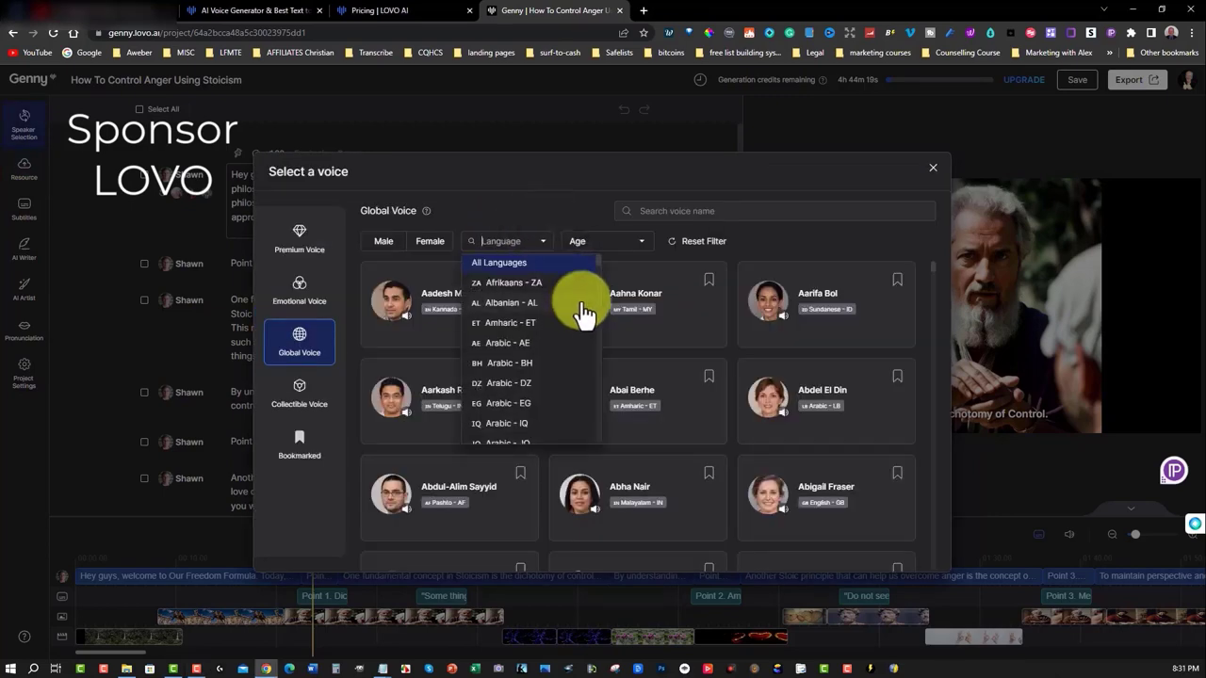
pyautogui.scroll(-3, 580, 311)
pyautogui.scroll(-10, 581, 311)
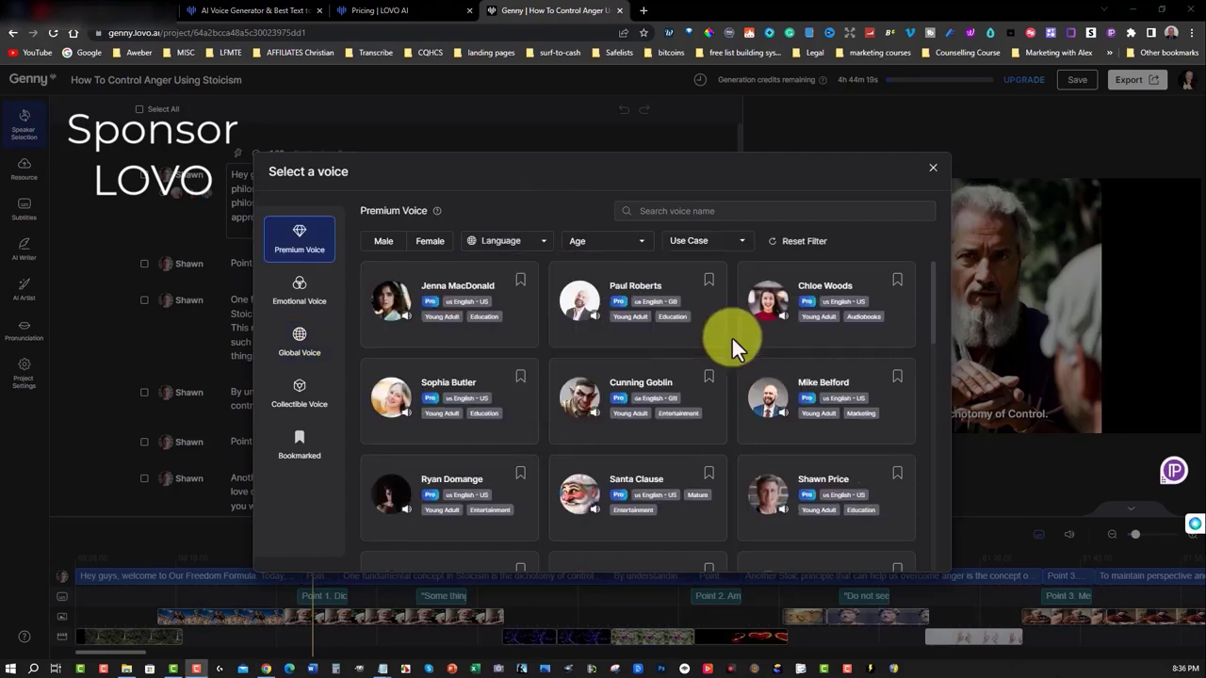
pyautogui.scroll(-5, 731, 336)
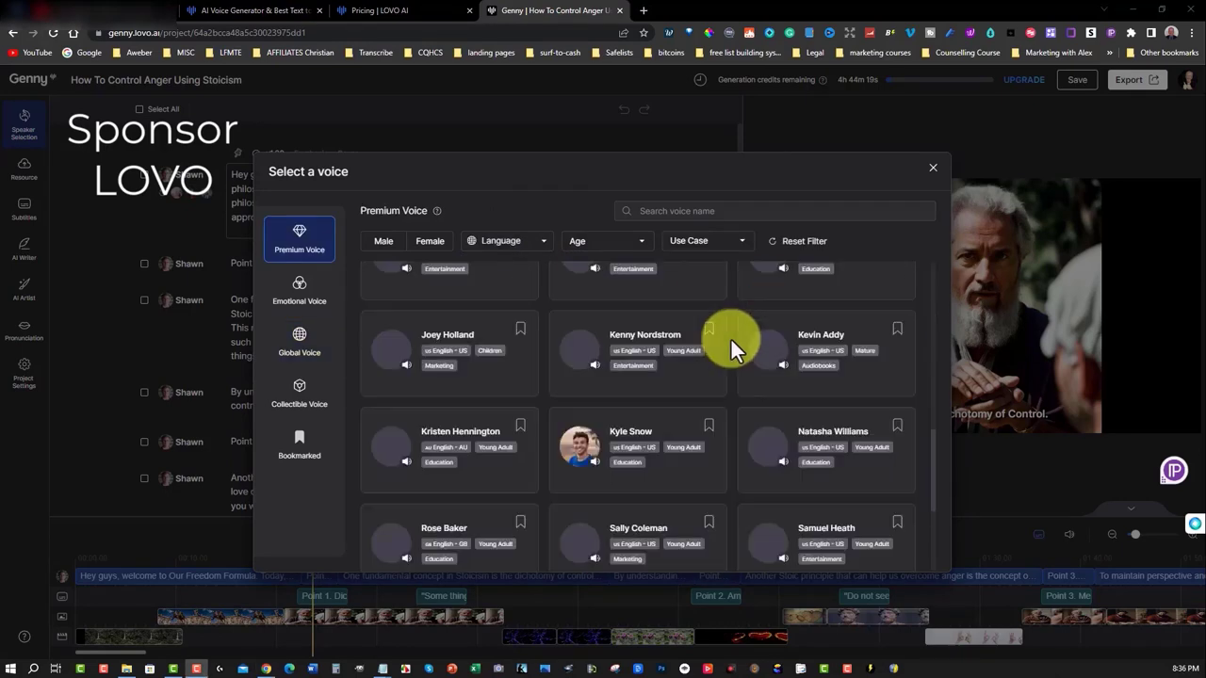
pyautogui.scroll(-3, 731, 337)
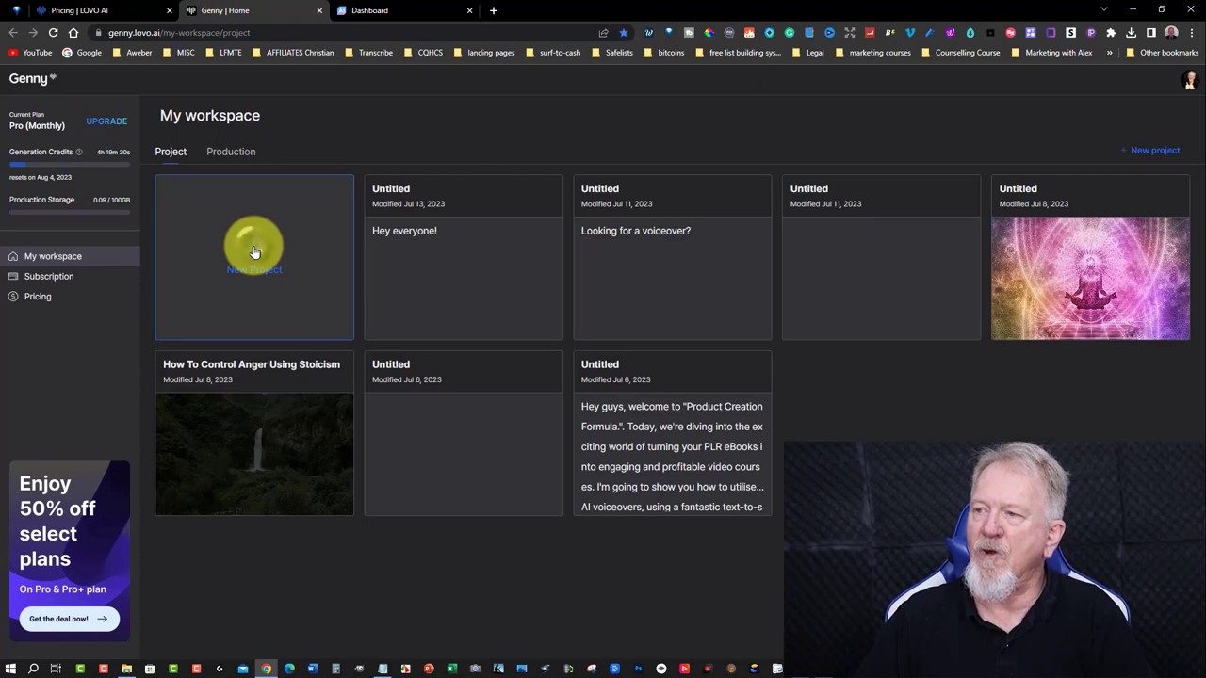
# Create an Untitled Voice Over project from the New Project card
pyautogui.click(253, 251)
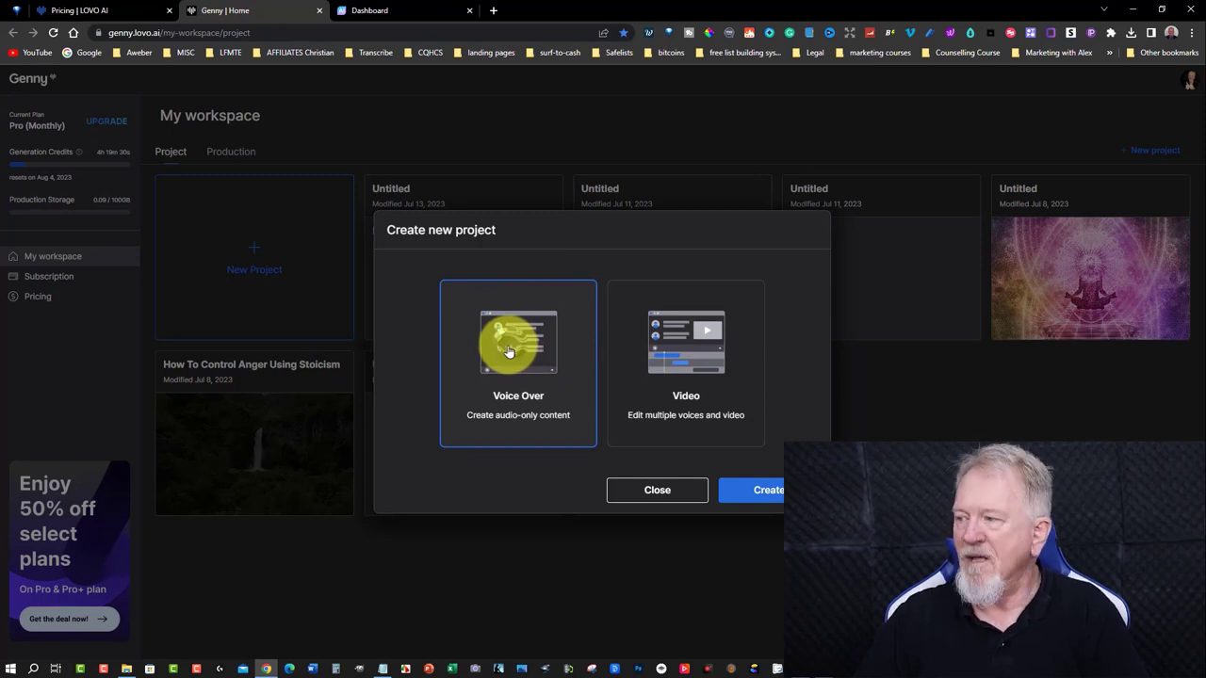
pyautogui.click(770, 493)
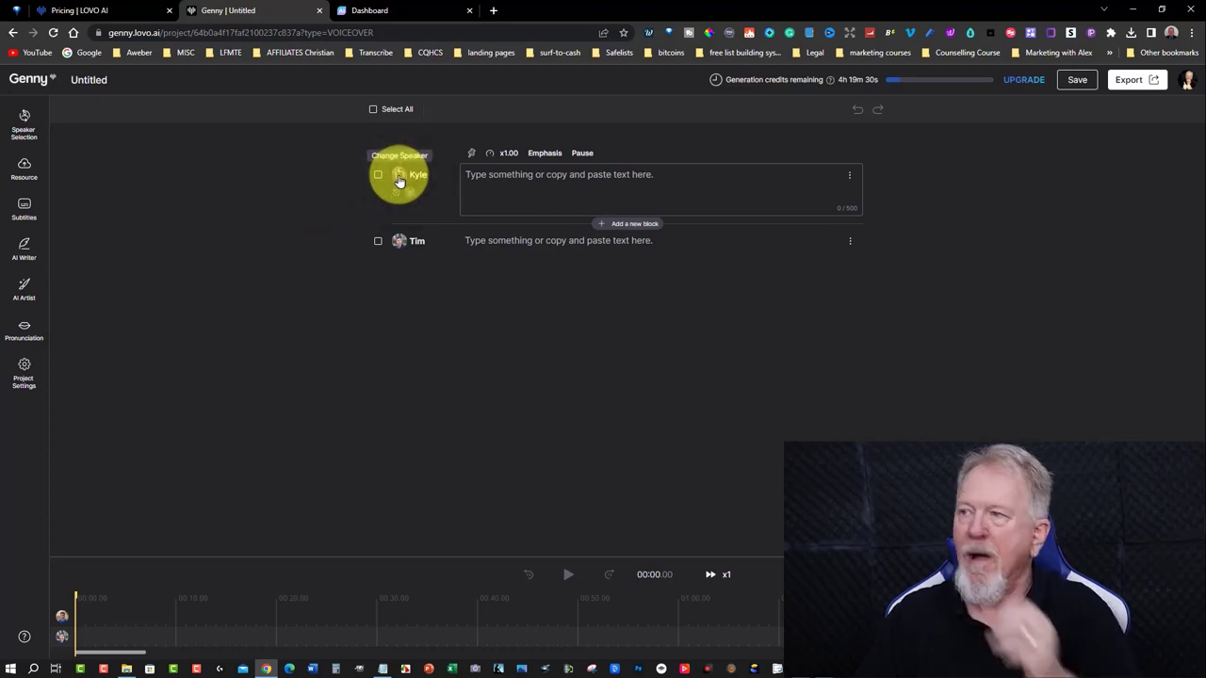
# Preview Paul Roberts and Mike Belford, then assign Mike Belford to both script blocks
pyautogui.click(399, 178)
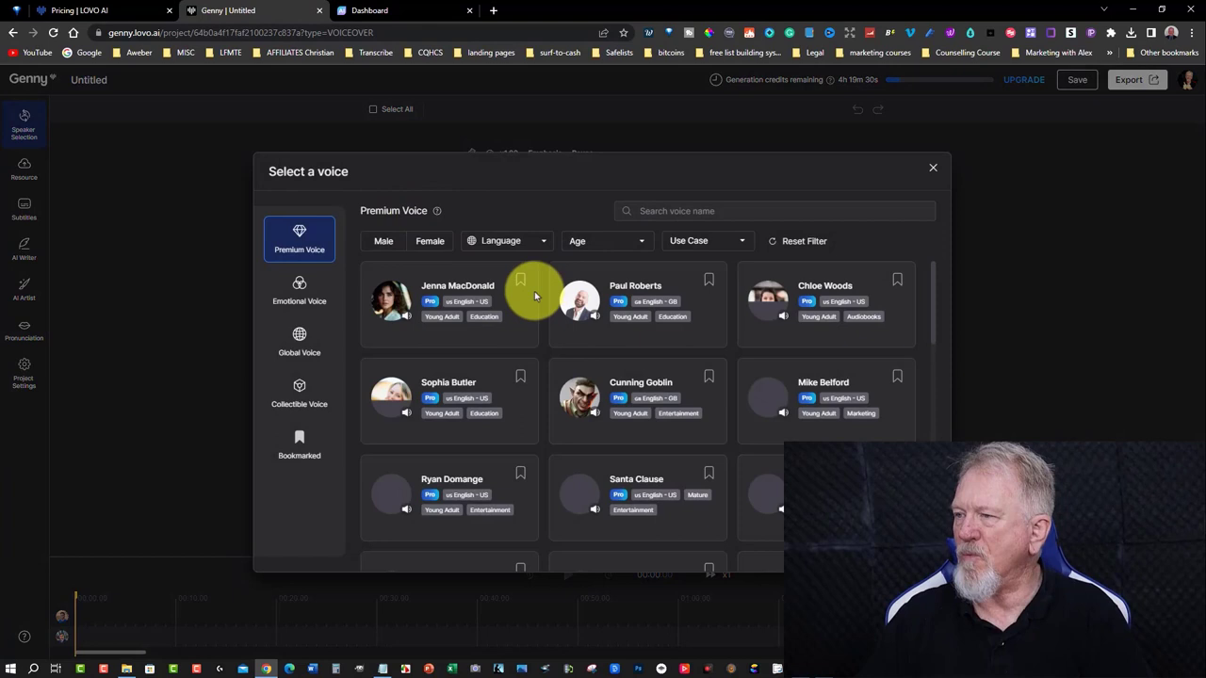
pyautogui.click(820, 382)
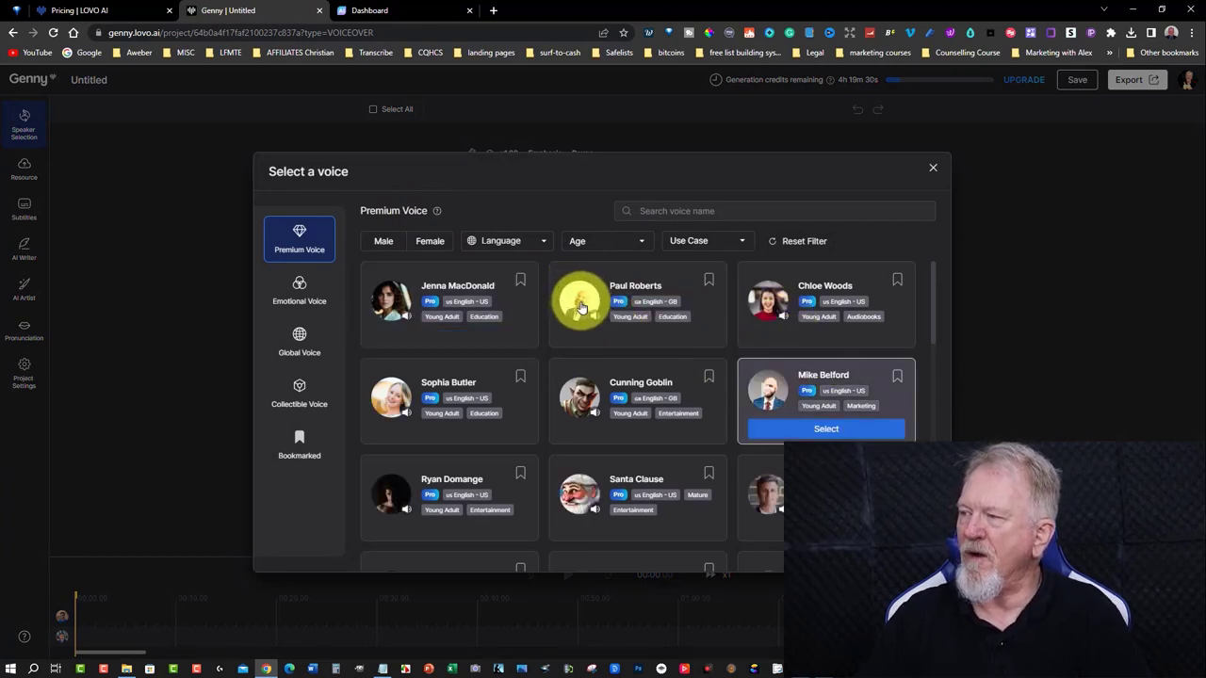
pyautogui.click(582, 307)
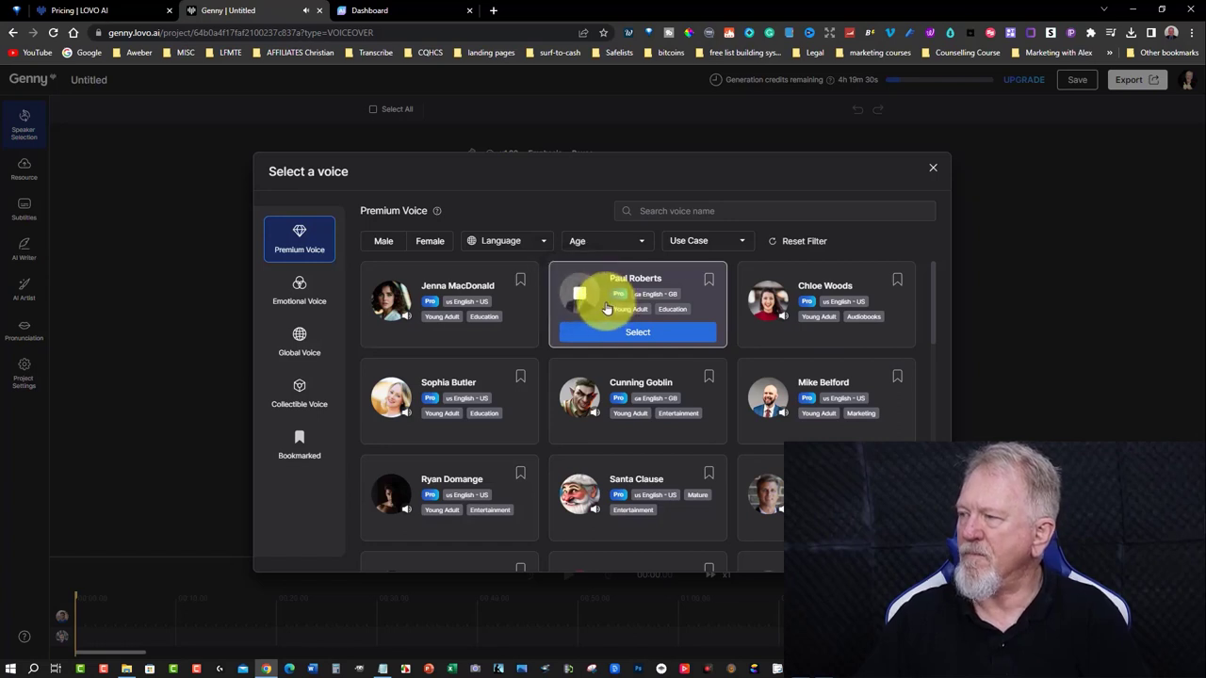
pyautogui.click(767, 394)
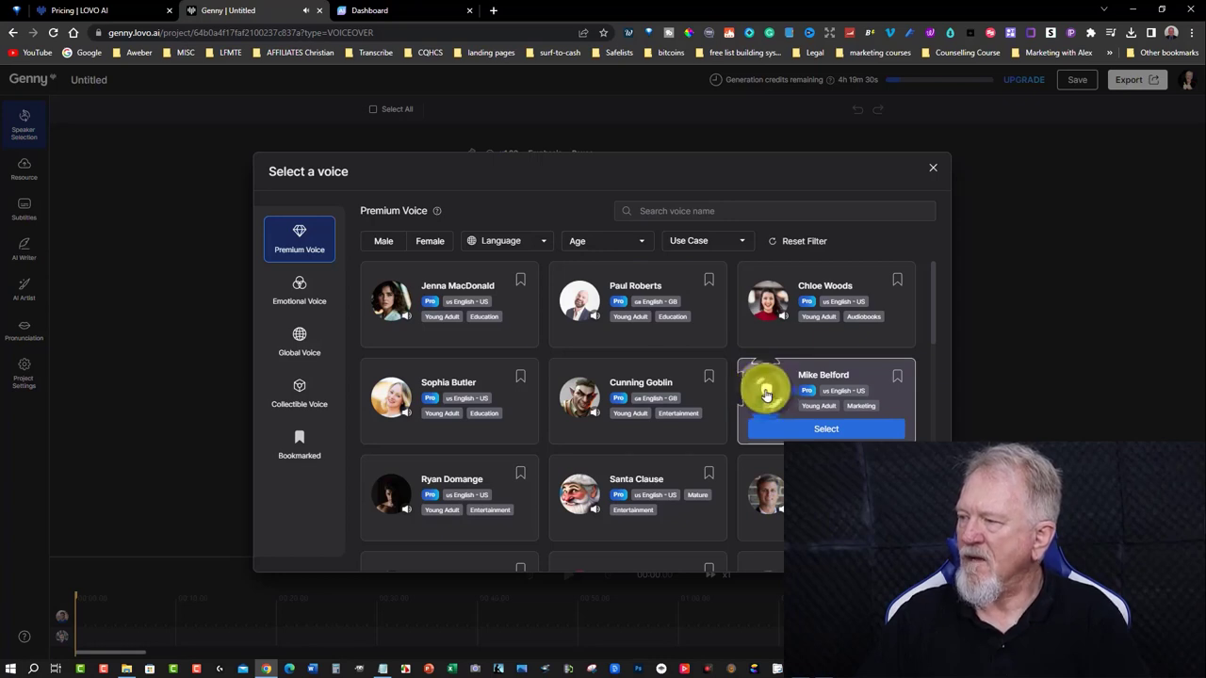
pyautogui.click(825, 430)
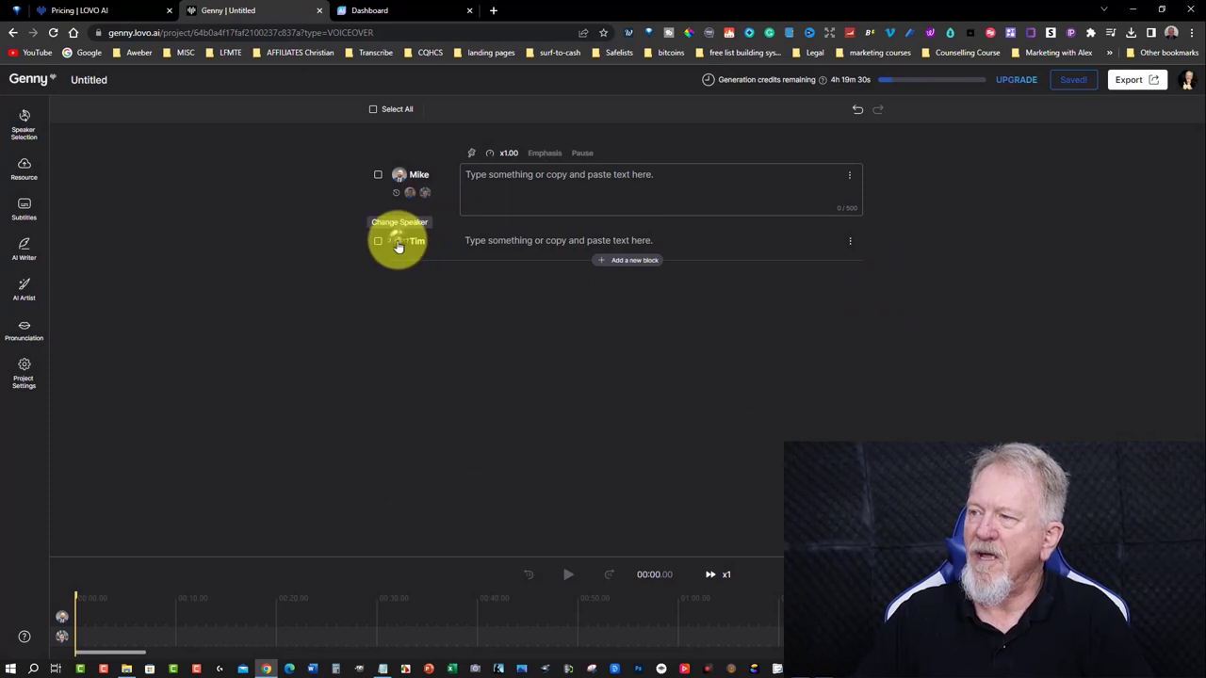
pyautogui.click(399, 245)
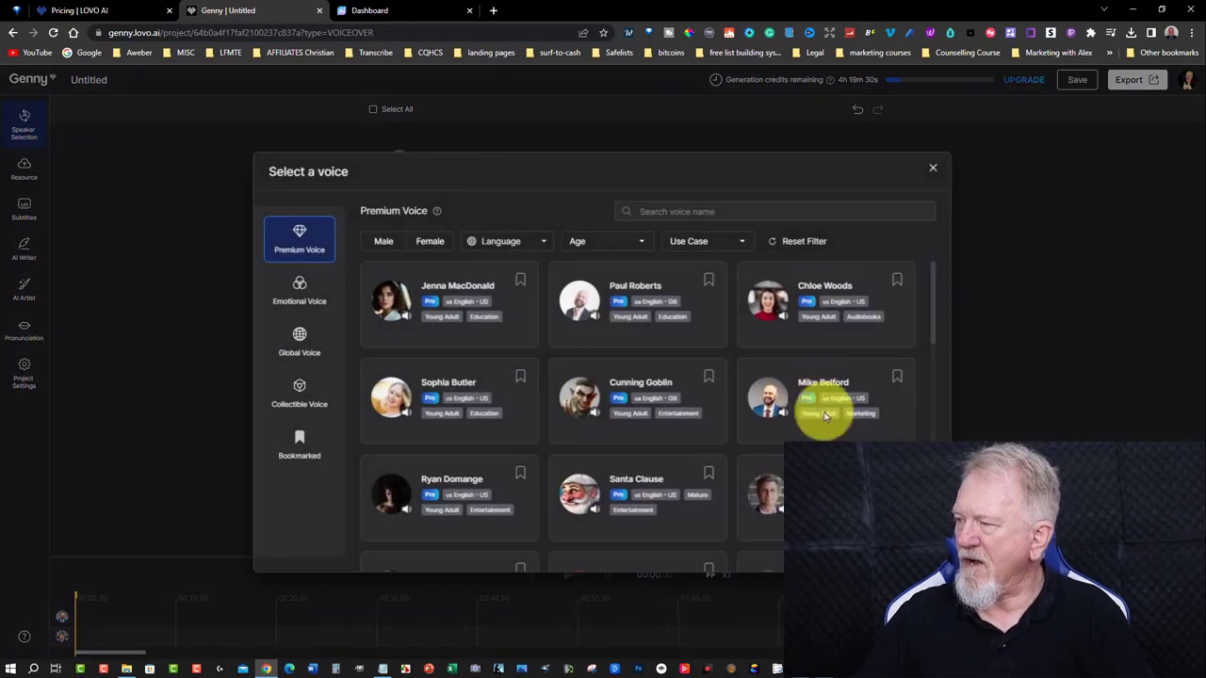
pyautogui.click(826, 430)
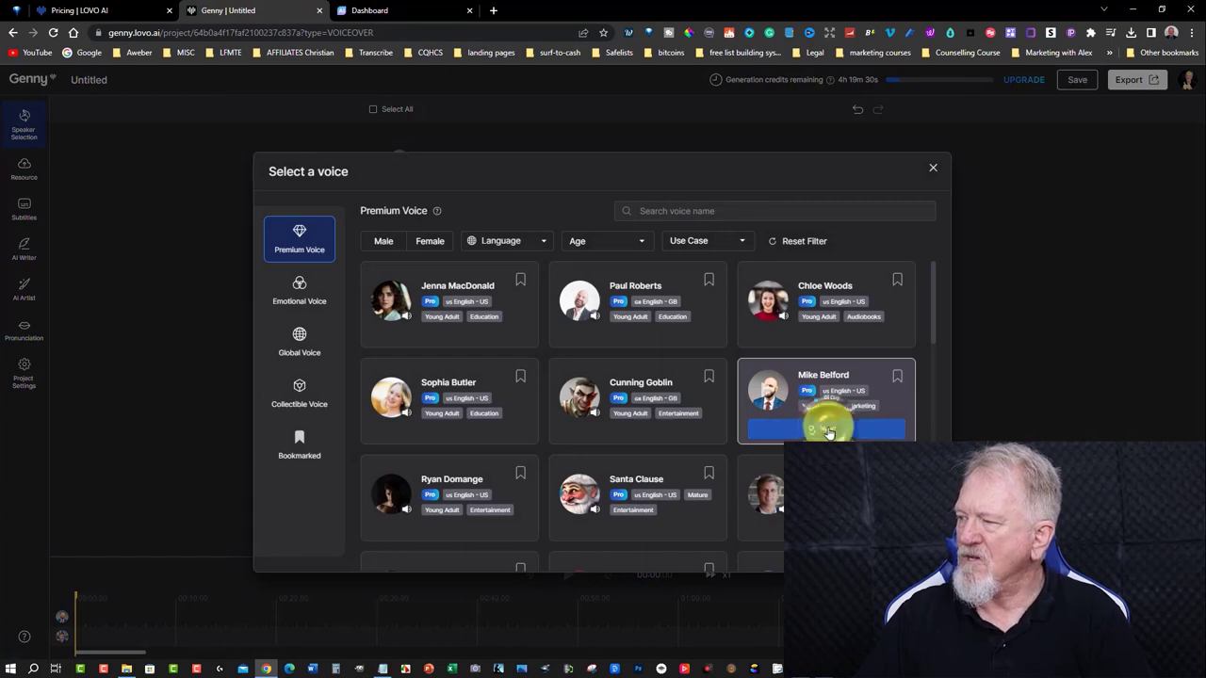
# Choose the Youtube Video template in AI Writer and focus its topic field
pyautogui.click(23, 248)
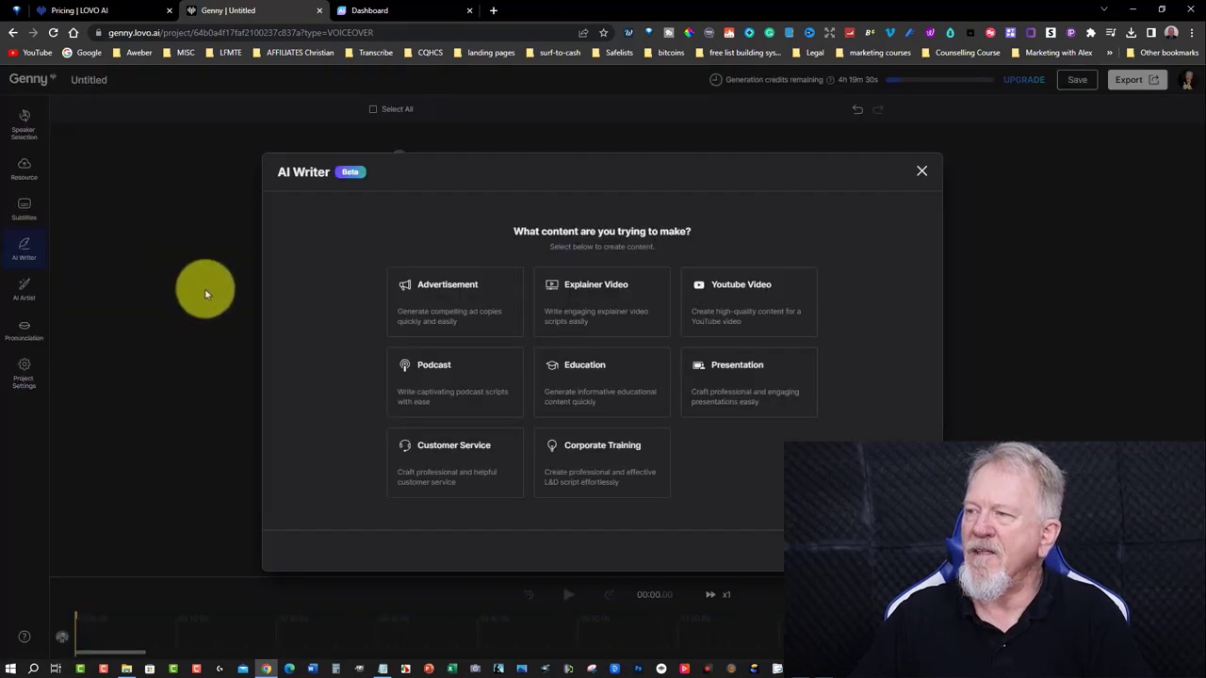
pyautogui.click(751, 299)
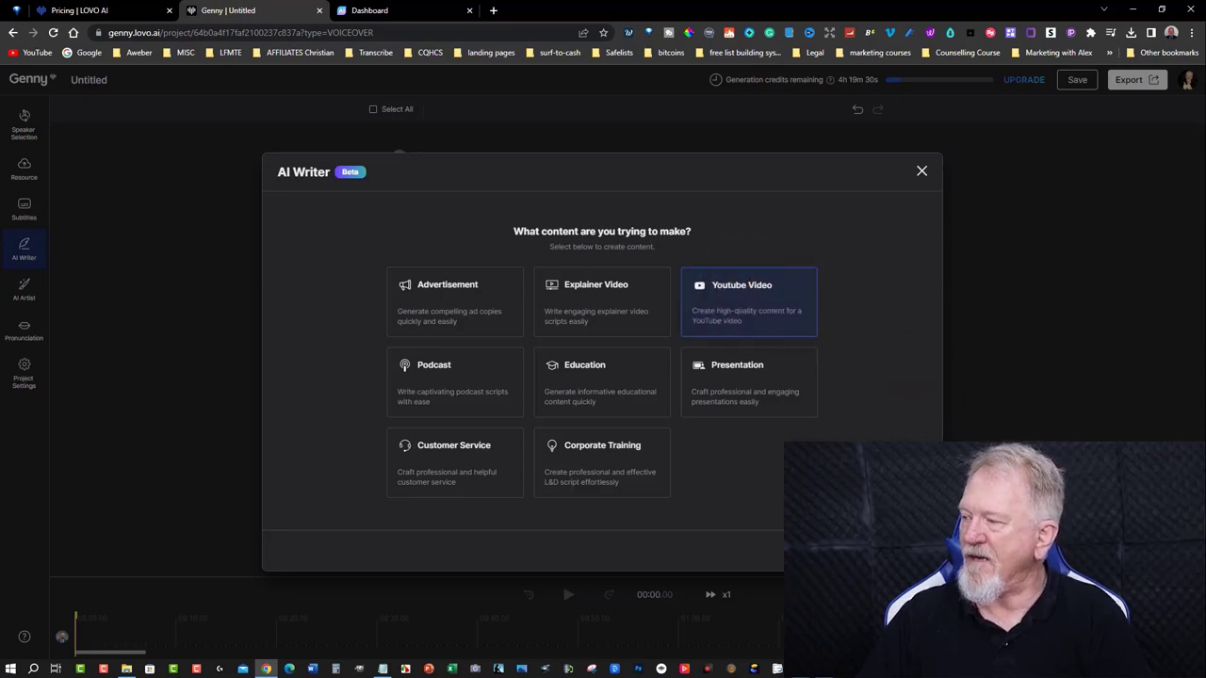
pyautogui.click(288, 311)
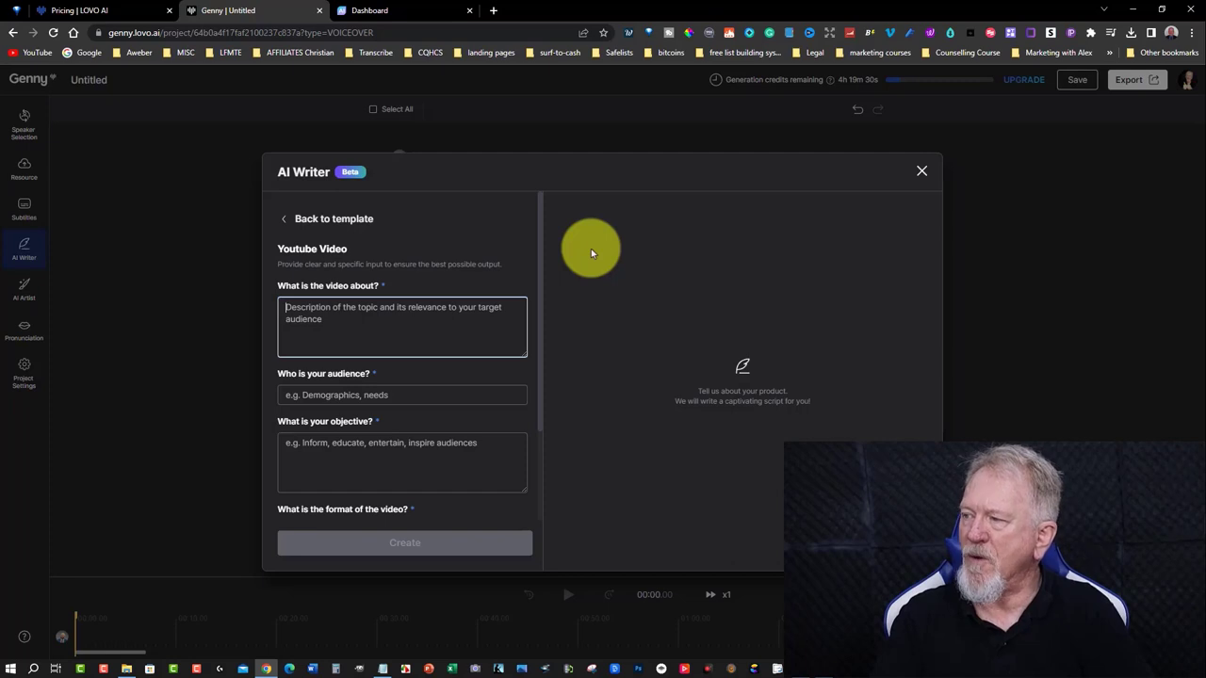
# Paste the PLR content video topic and set the audience to 'People interested in making money online'
pyautogui.write('Create A YouTube Script about How to get ai to change PLR eBooks. Please discuss the different licenses like MRR, RR and also PUR and PLR. Make it friendly.')
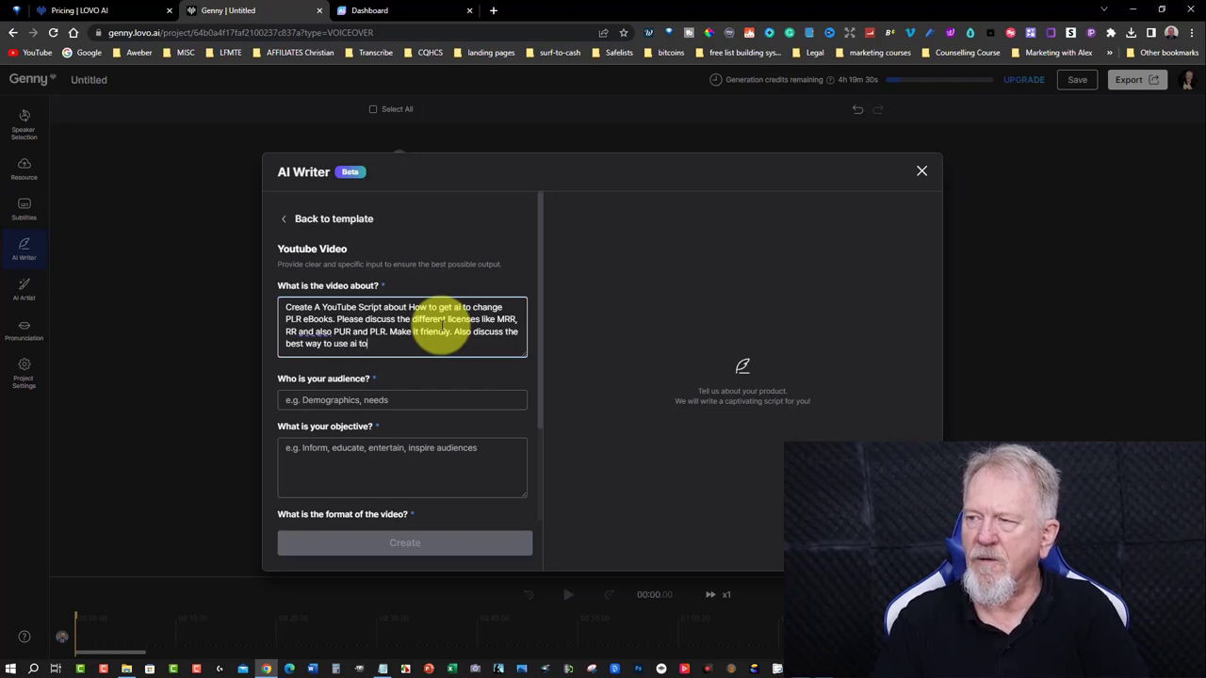
pyautogui.write('PLR content.')
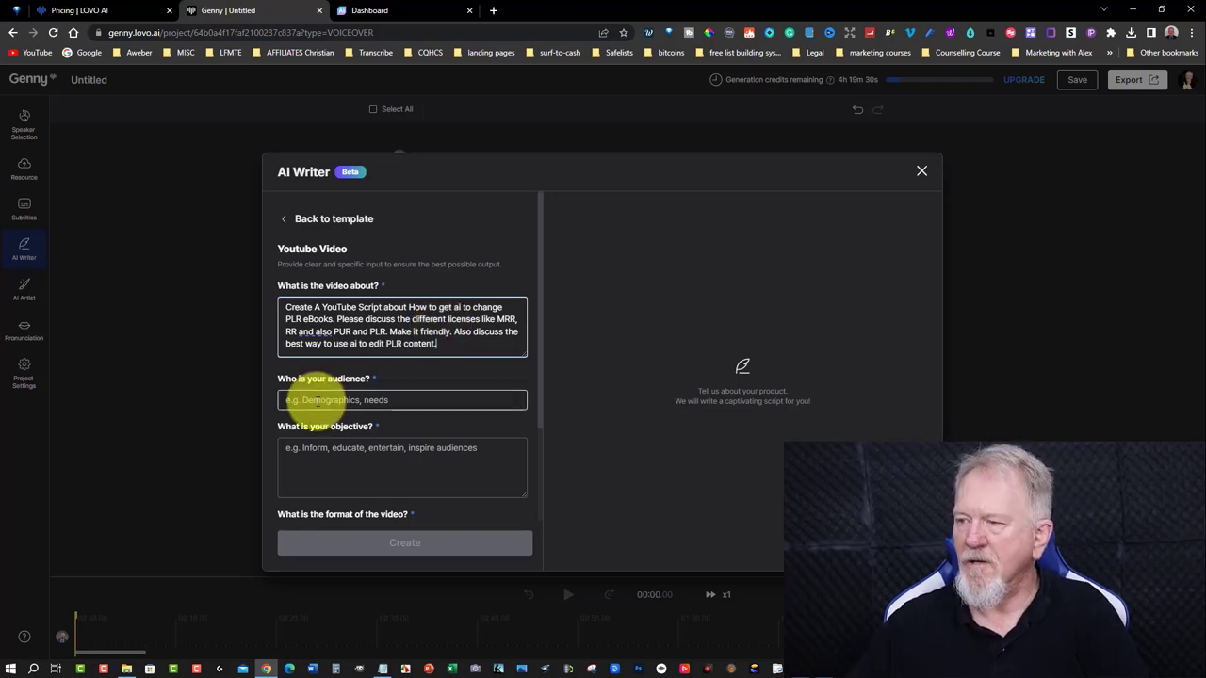
pyautogui.click(311, 399)
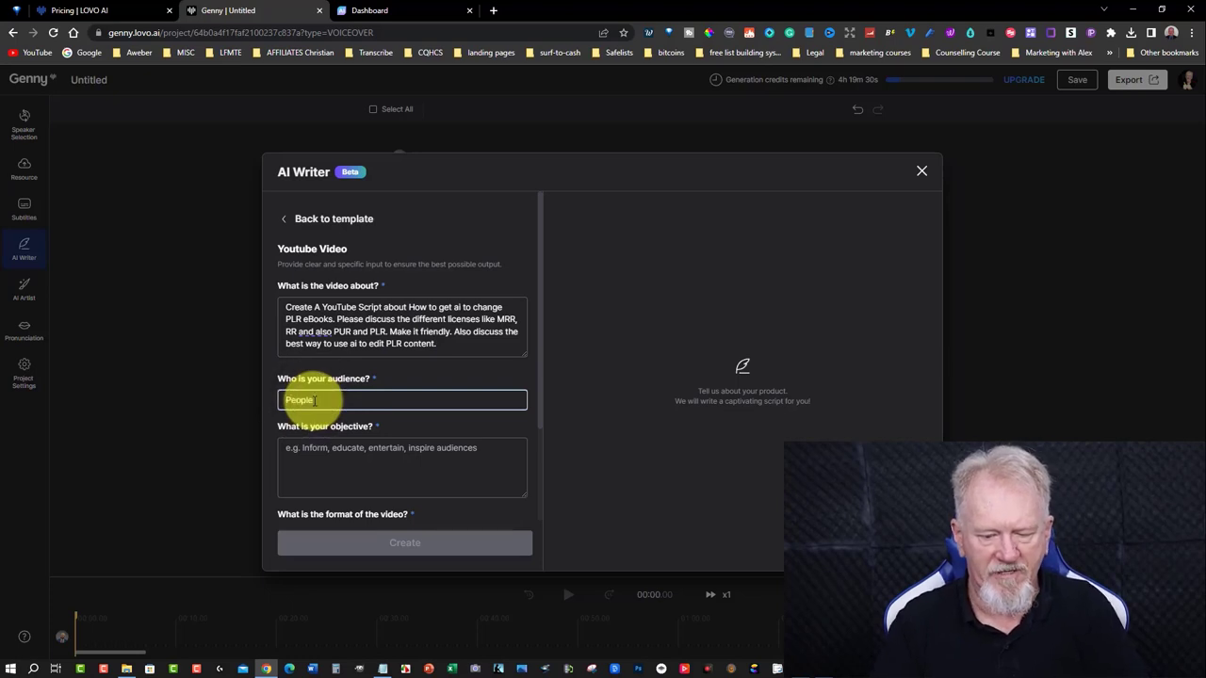
pyautogui.write('People interested in making money ')
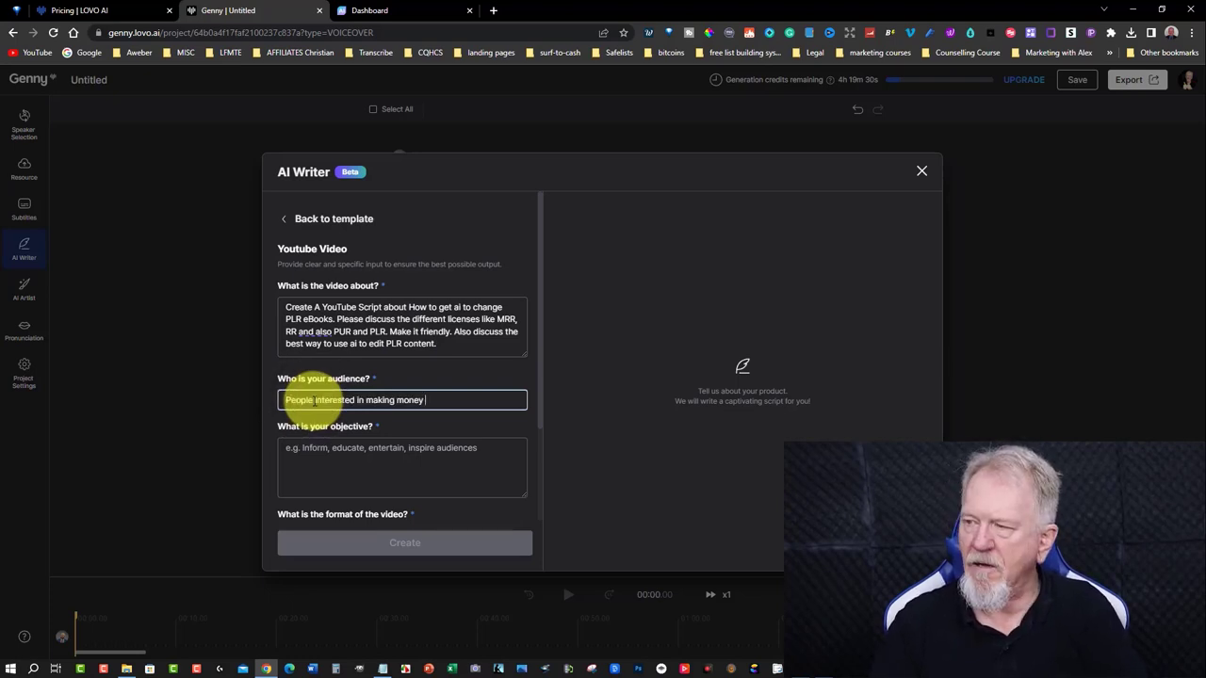
pyautogui.write('online')
pyautogui.scroll(-3, 538, 337)
# Set objective 'Educate my audience on how to edit plr using ai', format tutorial, length 6, Friendly tone, and generate
pyautogui.click(287, 329)
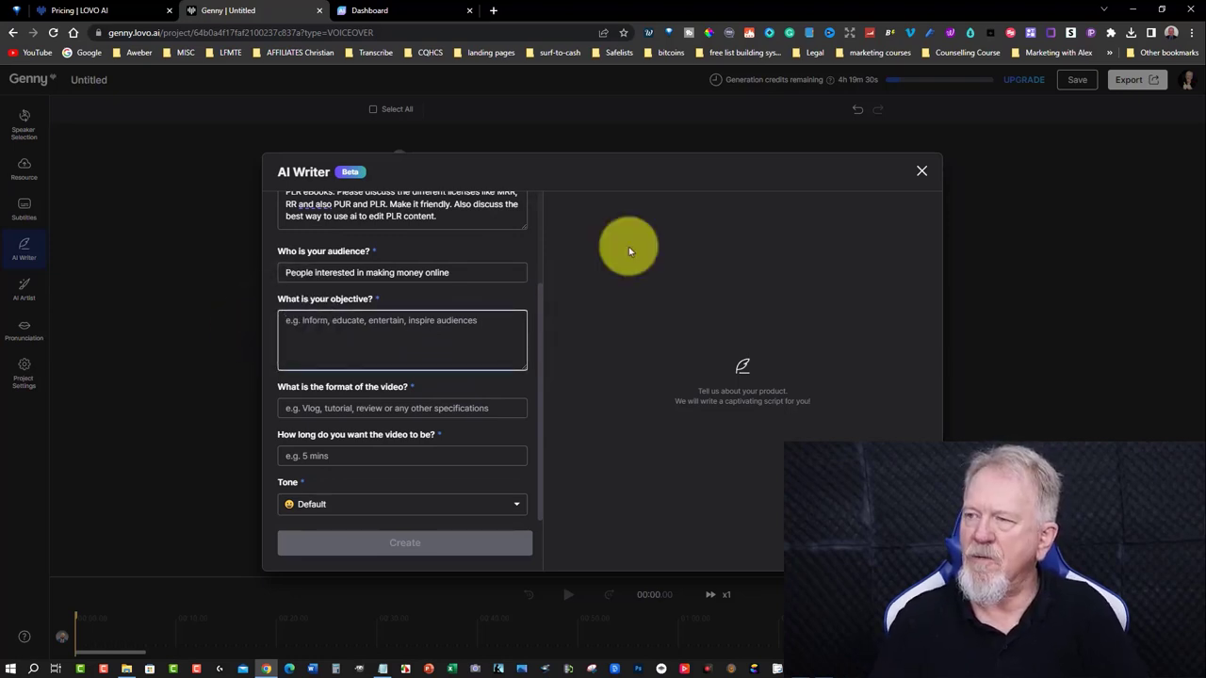
pyautogui.write('Educate my audience on how to')
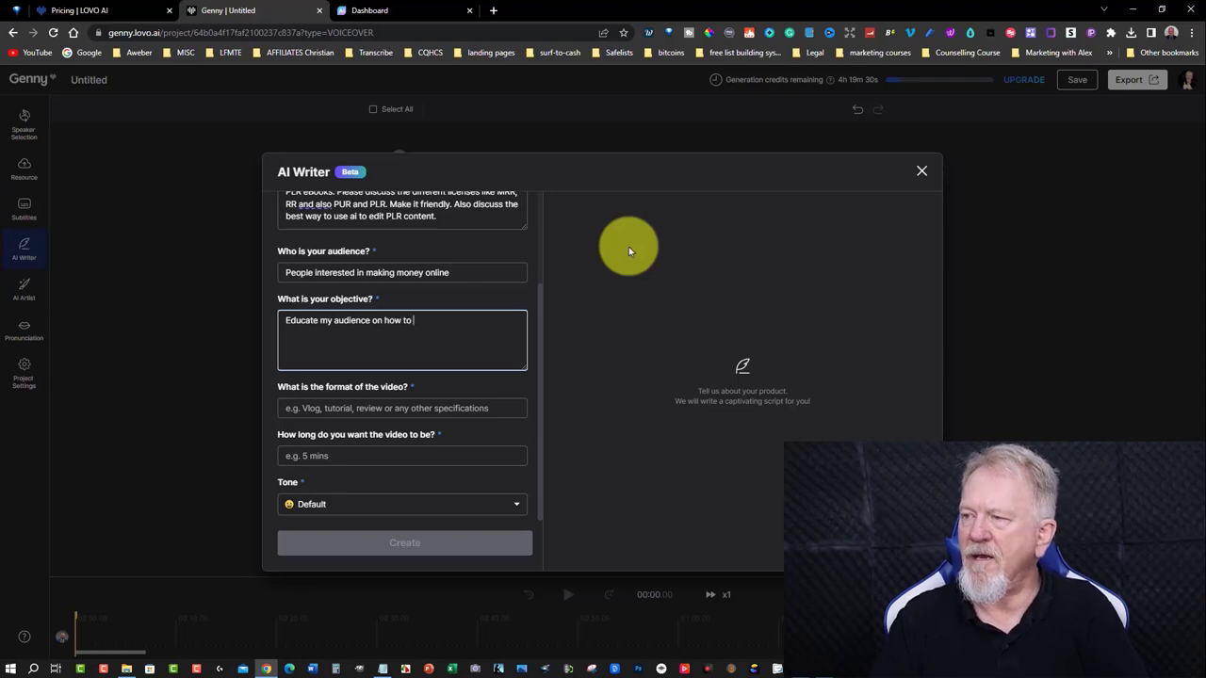
pyautogui.write(' edit plr')
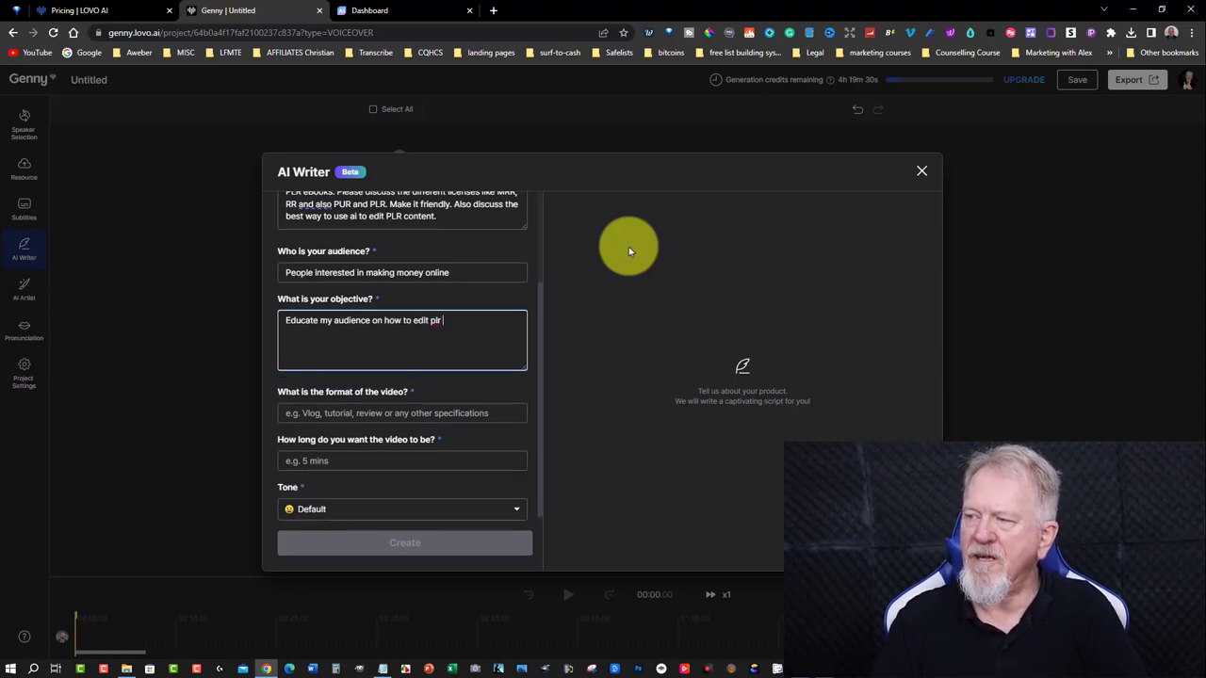
pyautogui.write(' using ai')
pyautogui.click(320, 412)
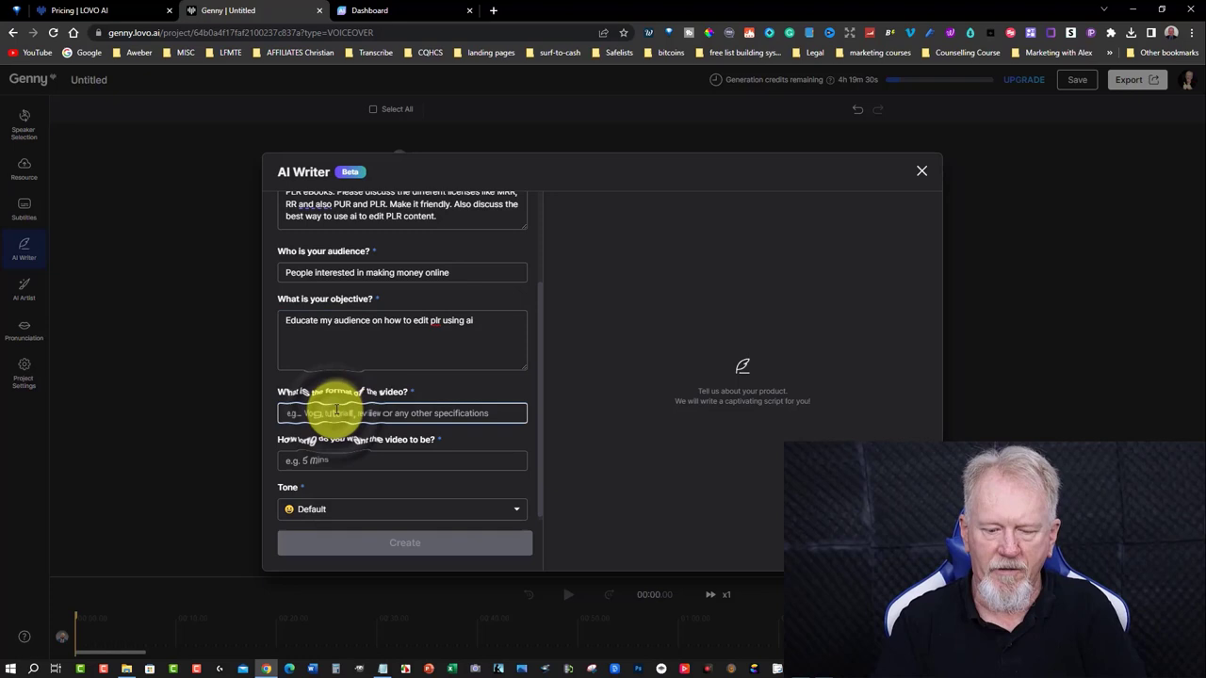
pyautogui.write('tutorial')
pyautogui.click(350, 459)
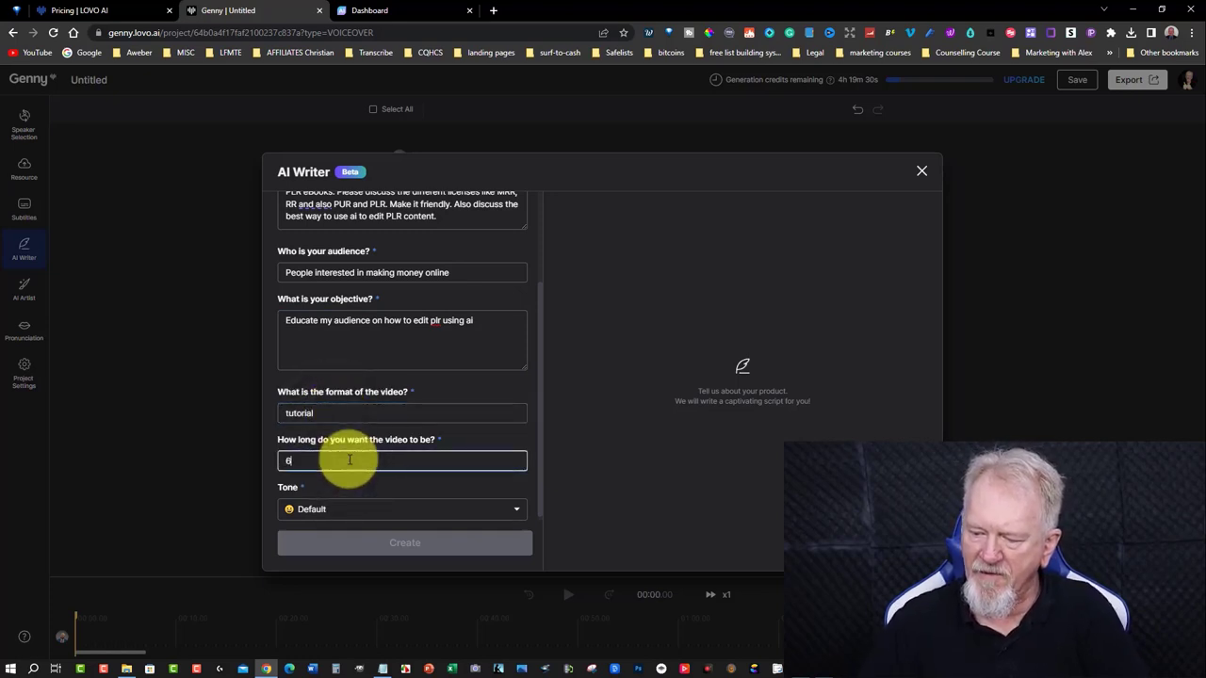
pyautogui.write('6')
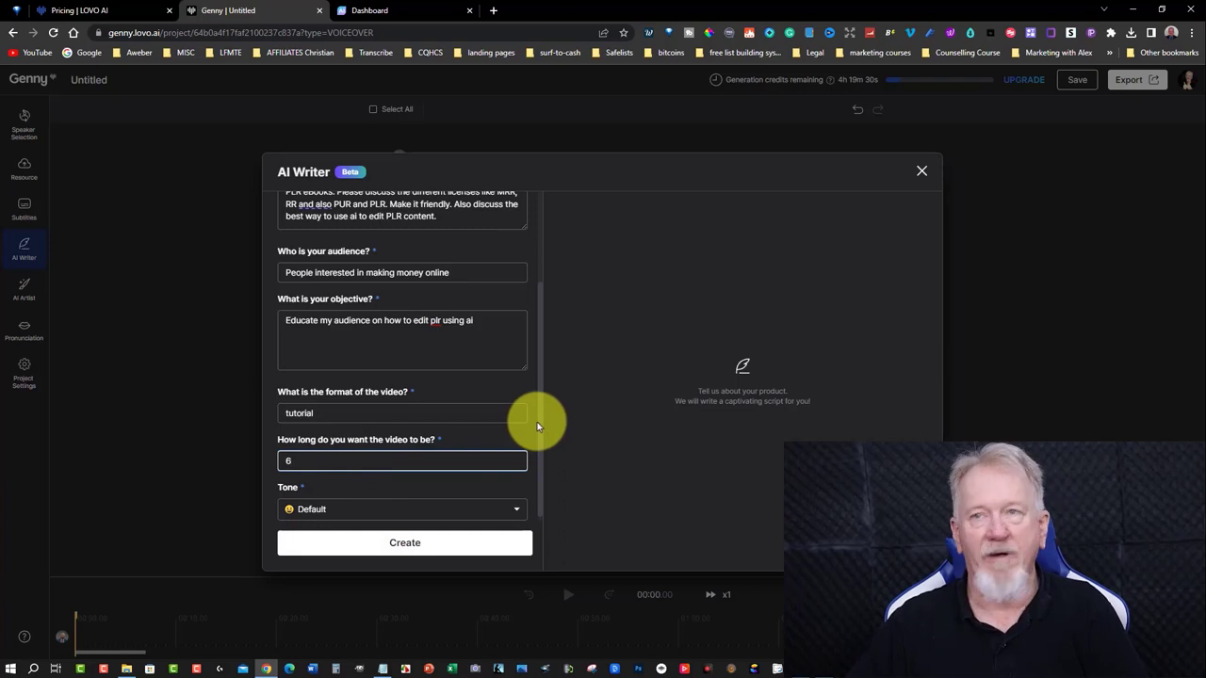
pyautogui.scroll(-1, 536, 427)
pyautogui.click(517, 509)
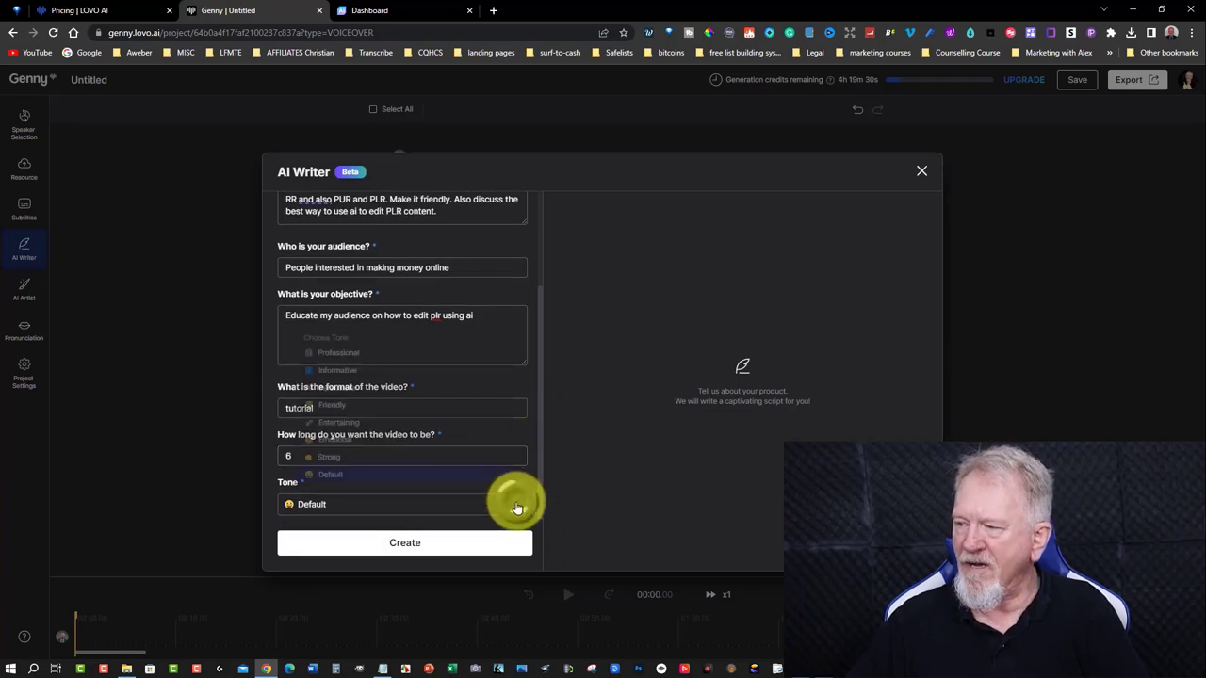
pyautogui.click(336, 390)
pyautogui.click(404, 543)
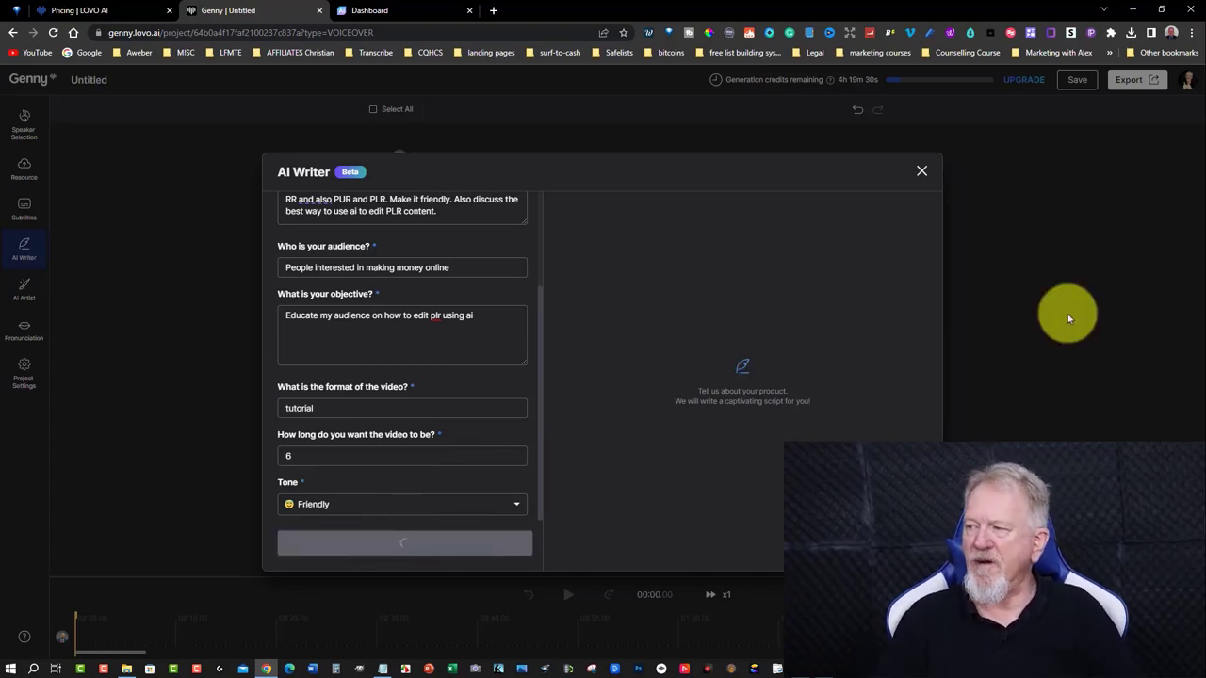
# Open the generated script in the full editor and delete the Title line
pyautogui.scroll(-10, 815, 290)
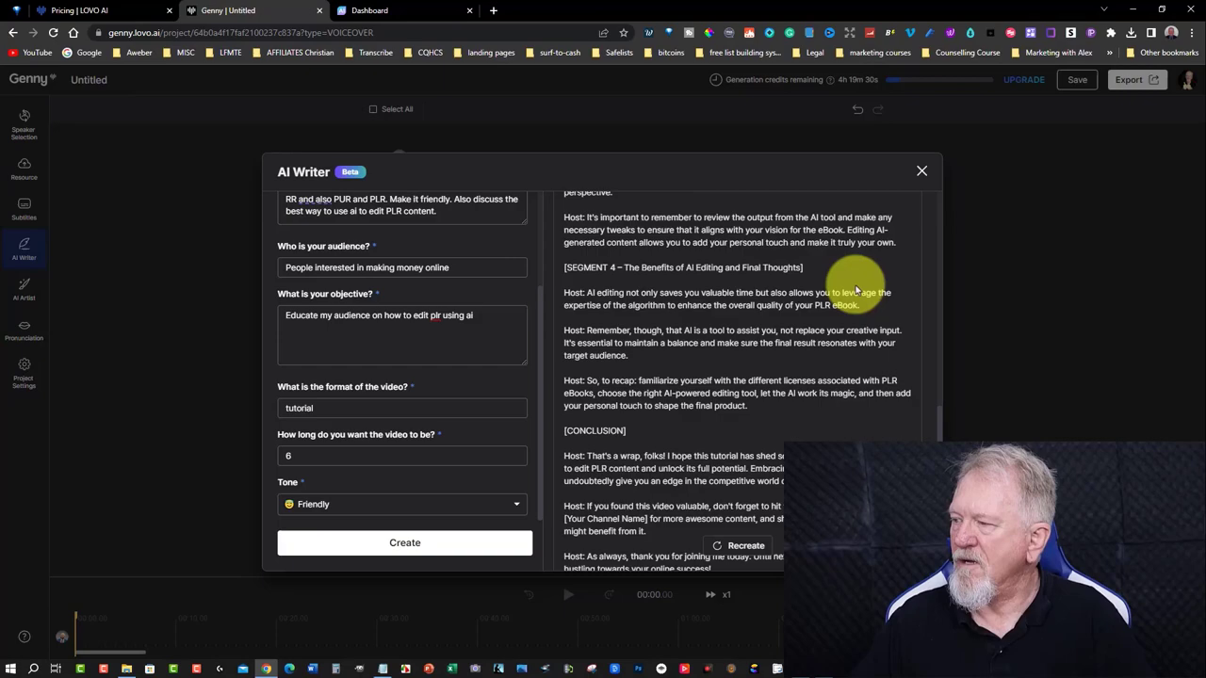
pyautogui.scroll(-2, 857, 291)
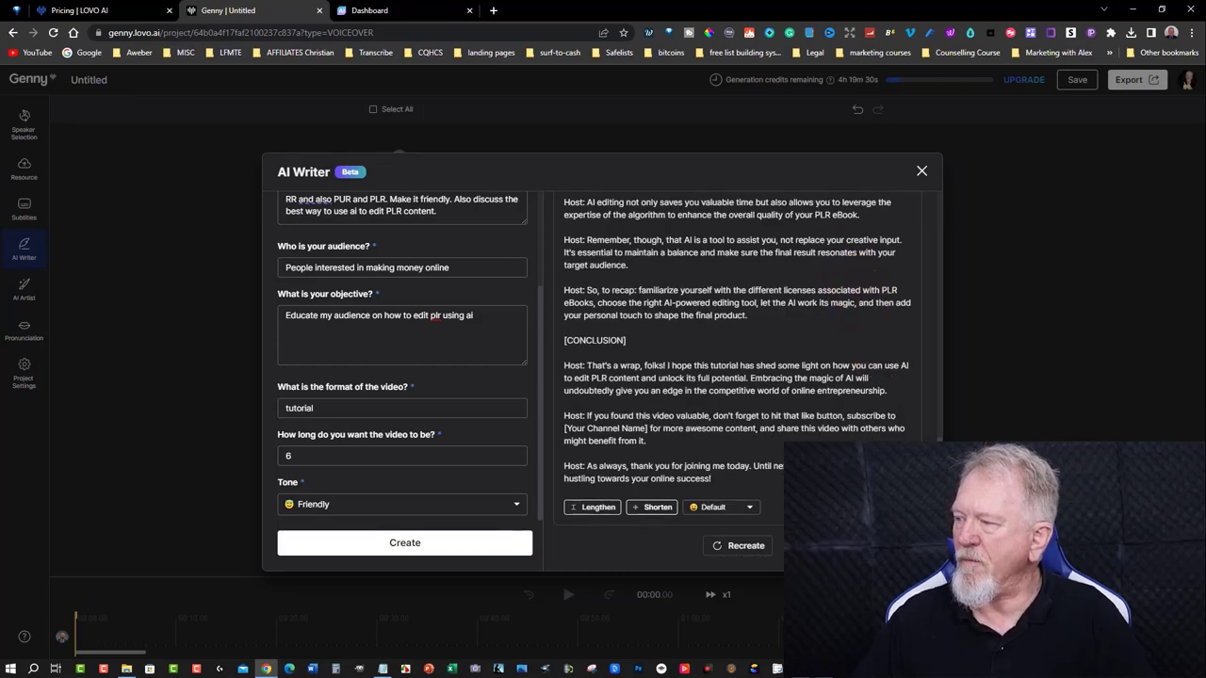
pyautogui.click(853, 546)
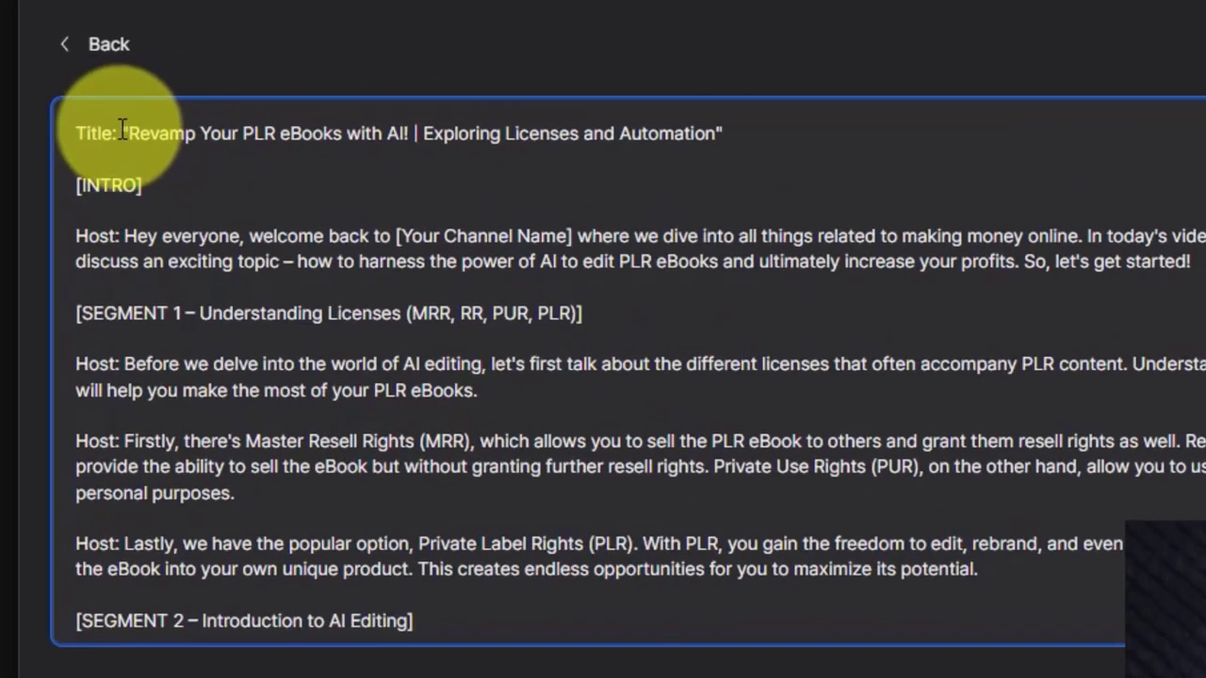
pyautogui.click(121, 130)
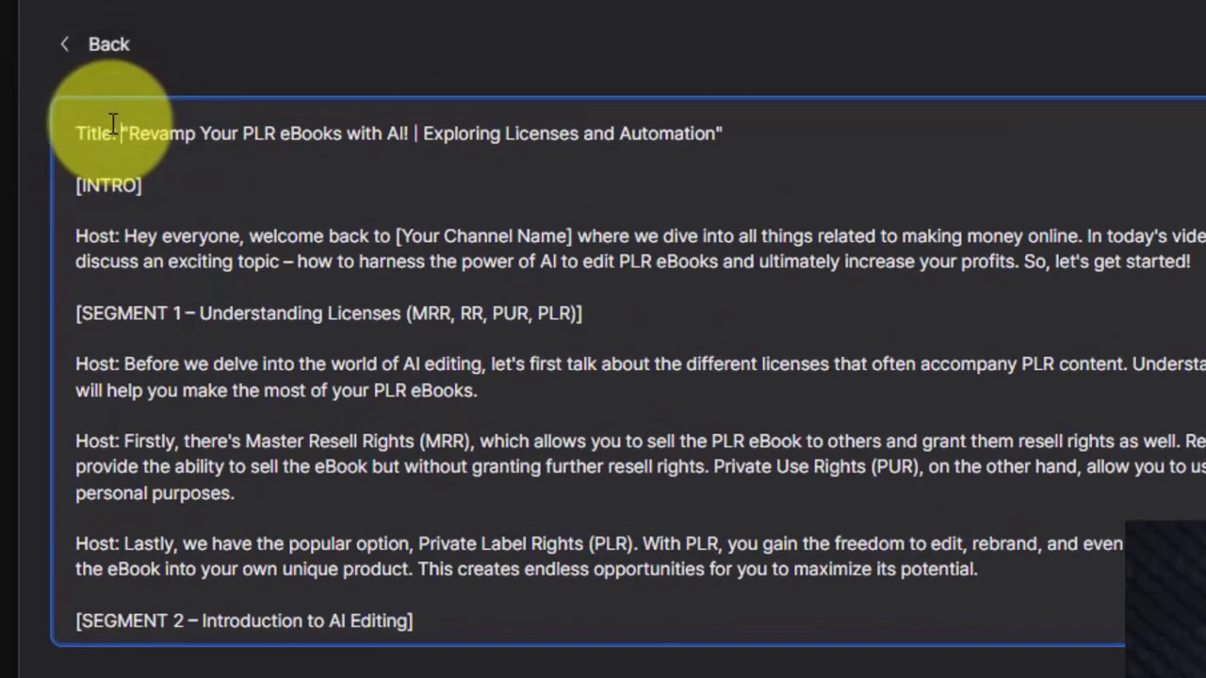
pyautogui.press('BackSpace')
pyautogui.press('BackSpace')
pyautogui.press('BackSpace')
pyautogui.press('BackSpace')
pyautogui.press('BackSpace')
pyautogui.press('BackSpace')
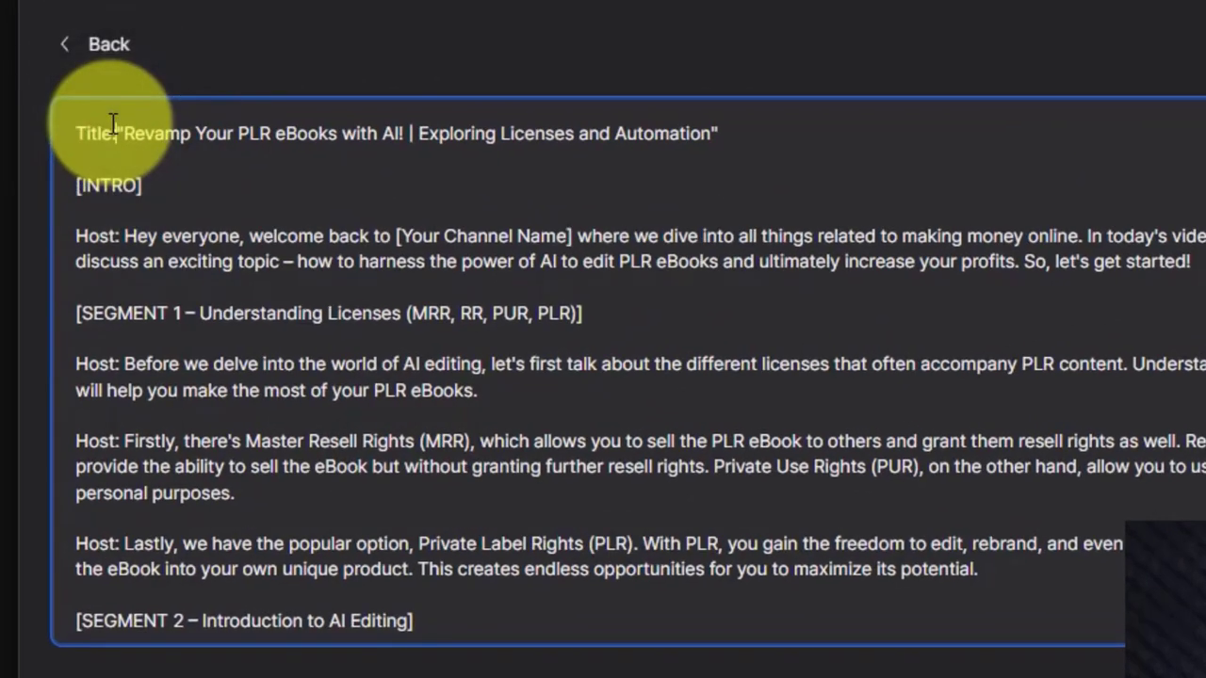
pyautogui.press('BackSpace')
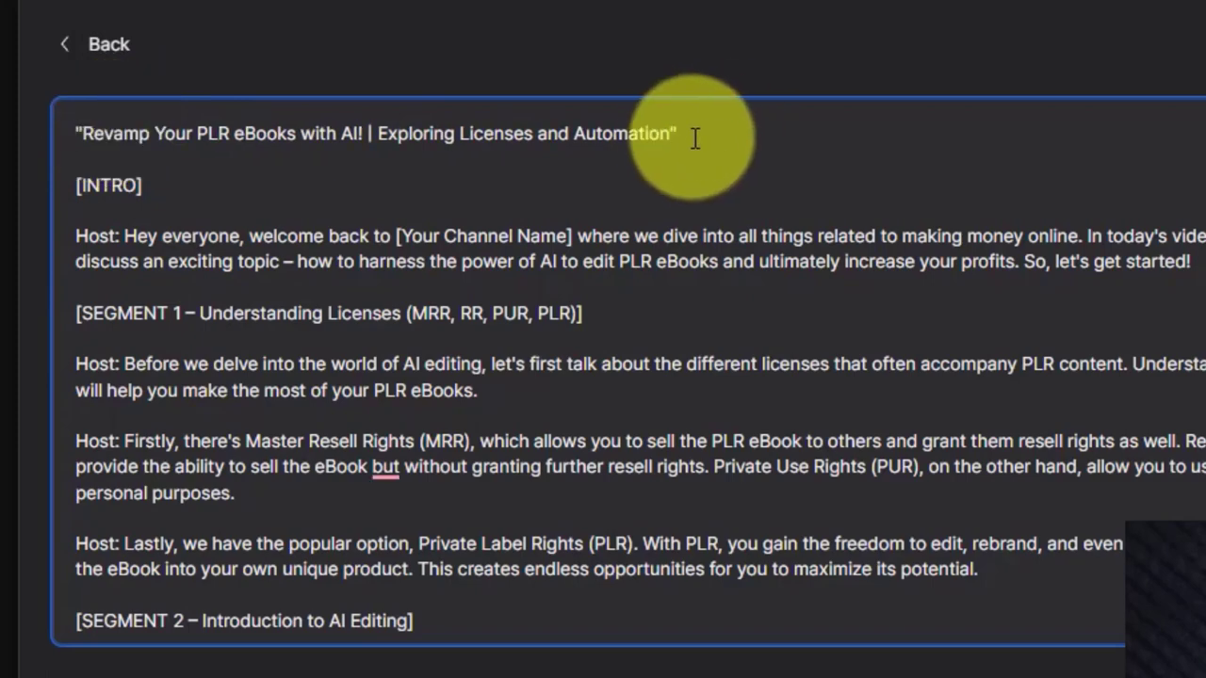
pyautogui.moveTo(694, 135); pyautogui.dragTo(76, 133)
pyautogui.press('BackSpace')
pyautogui.press('Delete')
pyautogui.press('Delete')
# Delete the [INTRO] header and the first paragraph's Host: label
pyautogui.moveTo(171, 136); pyautogui.dragTo(39, 135)
pyautogui.press('BackSpace')
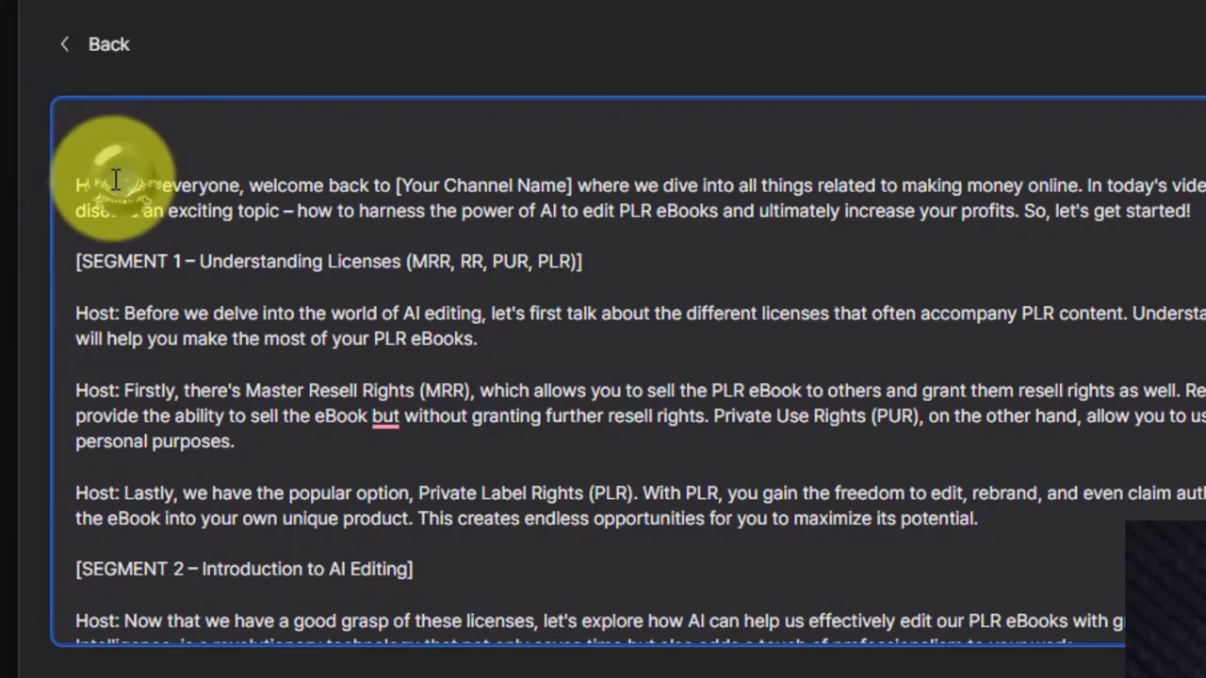
pyautogui.click(79, 184)
pyautogui.press('Delete')
pyautogui.press('Delete')
pyautogui.press('Delete')
pyautogui.press('Delete')
pyautogui.press('Delete')
pyautogui.press('Delete')
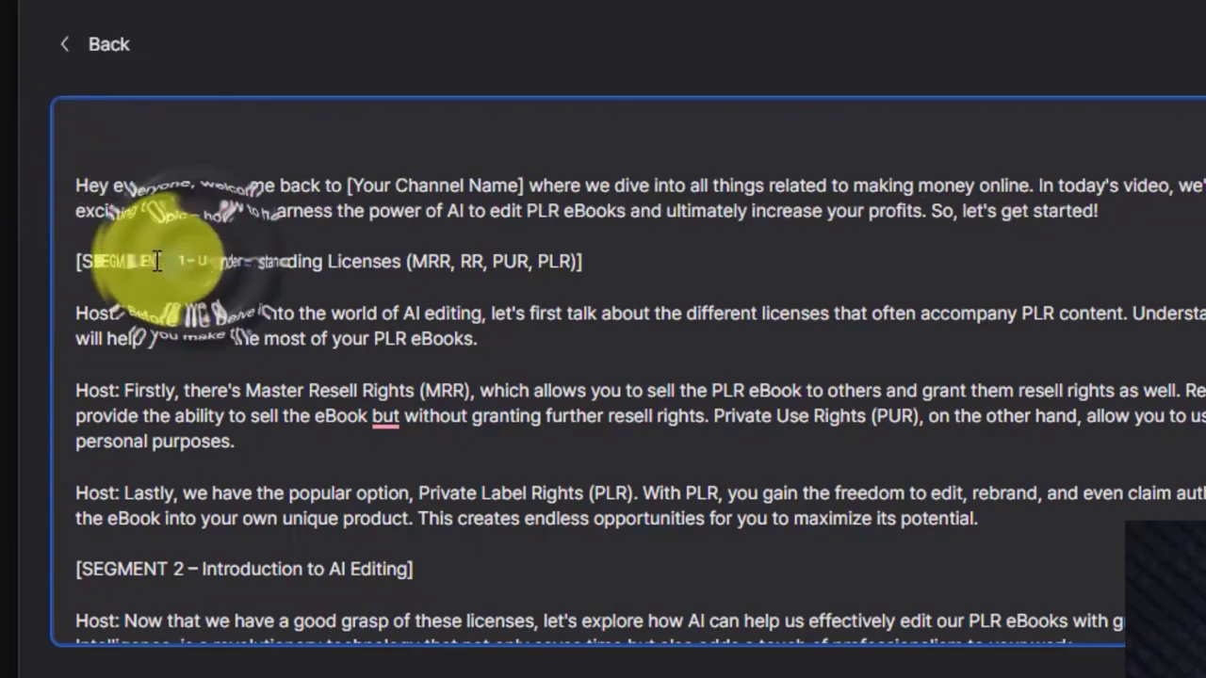
# Turn the first segment header into '1. Understanding…' and remove the next Host: label, keeping 'A I'
pyautogui.click(76, 262)
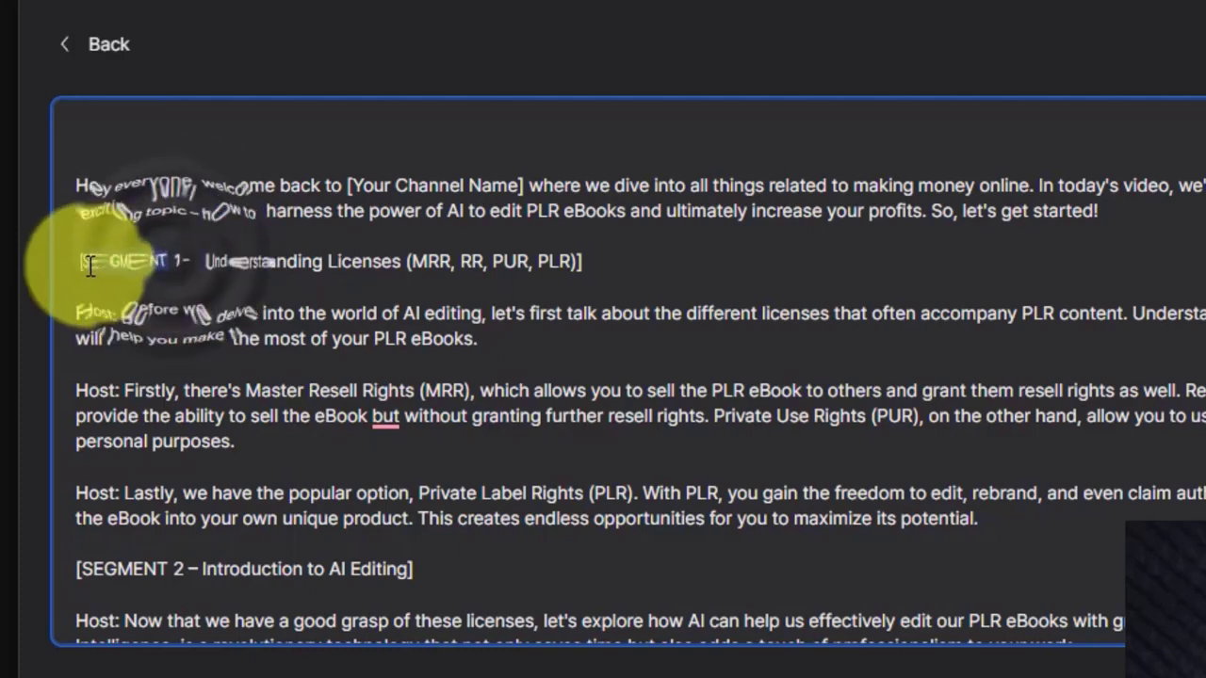
pyautogui.press('Delete')
pyautogui.press('Delete')
pyautogui.press('Delete')
pyautogui.press('Delete')
pyautogui.press('Delete')
pyautogui.press('Delete')
pyautogui.press('Delete')
pyautogui.press('Delete')
pyautogui.click(494, 262)
pyautogui.press('BackSpace')
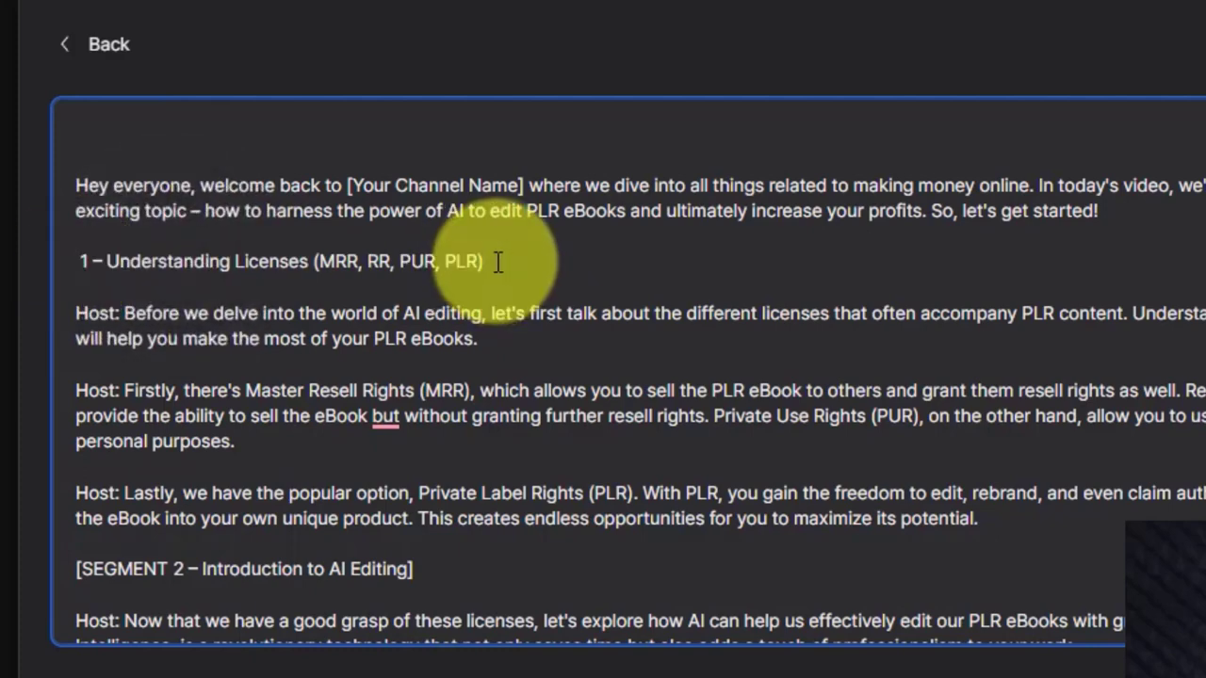
pyautogui.doubleClick(97, 261)
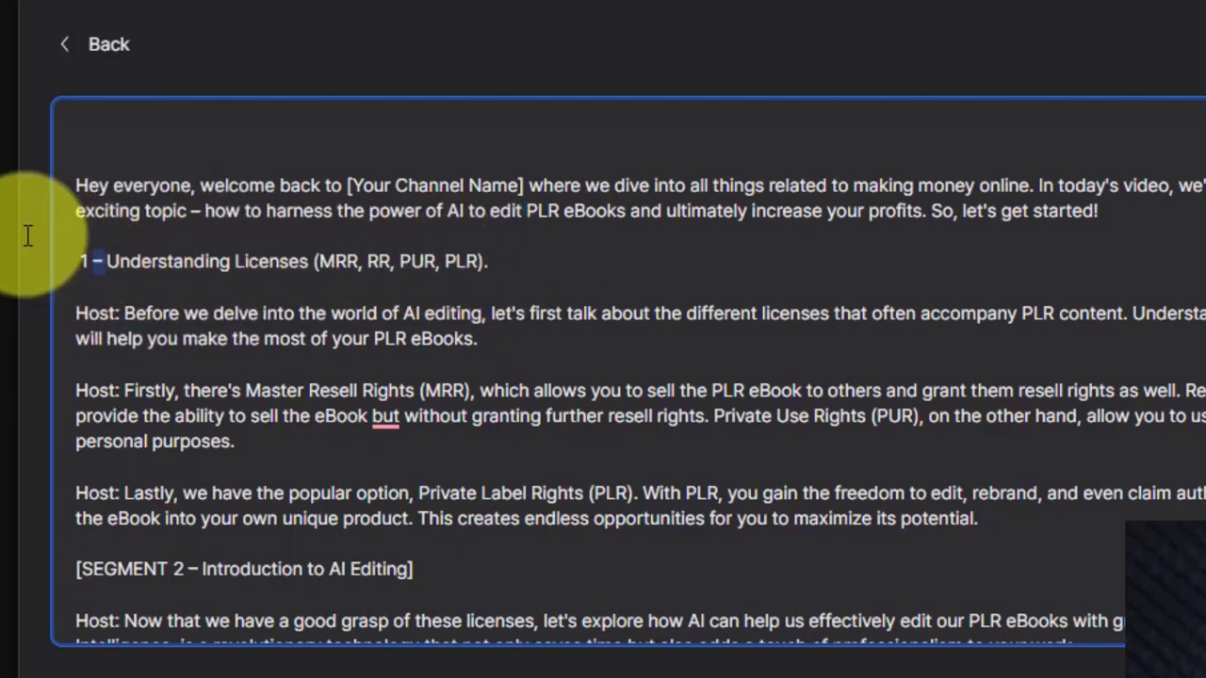
pyautogui.press('BackSpace')
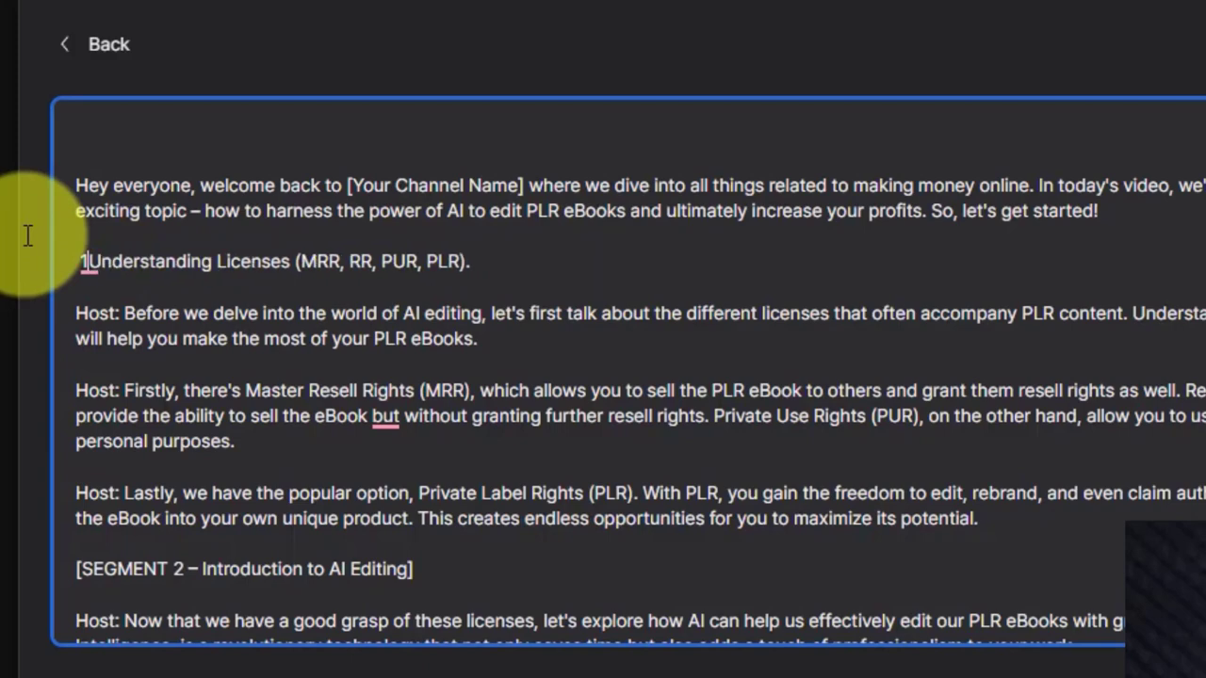
pyautogui.write('.')
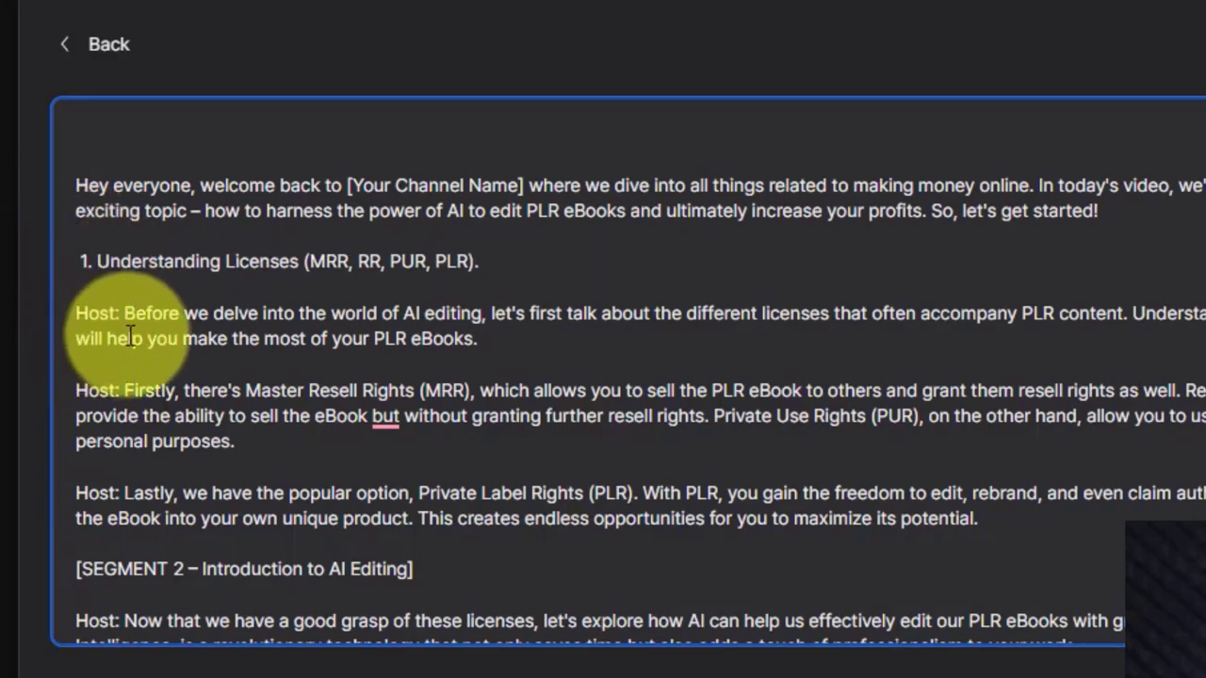
pyautogui.click(80, 312)
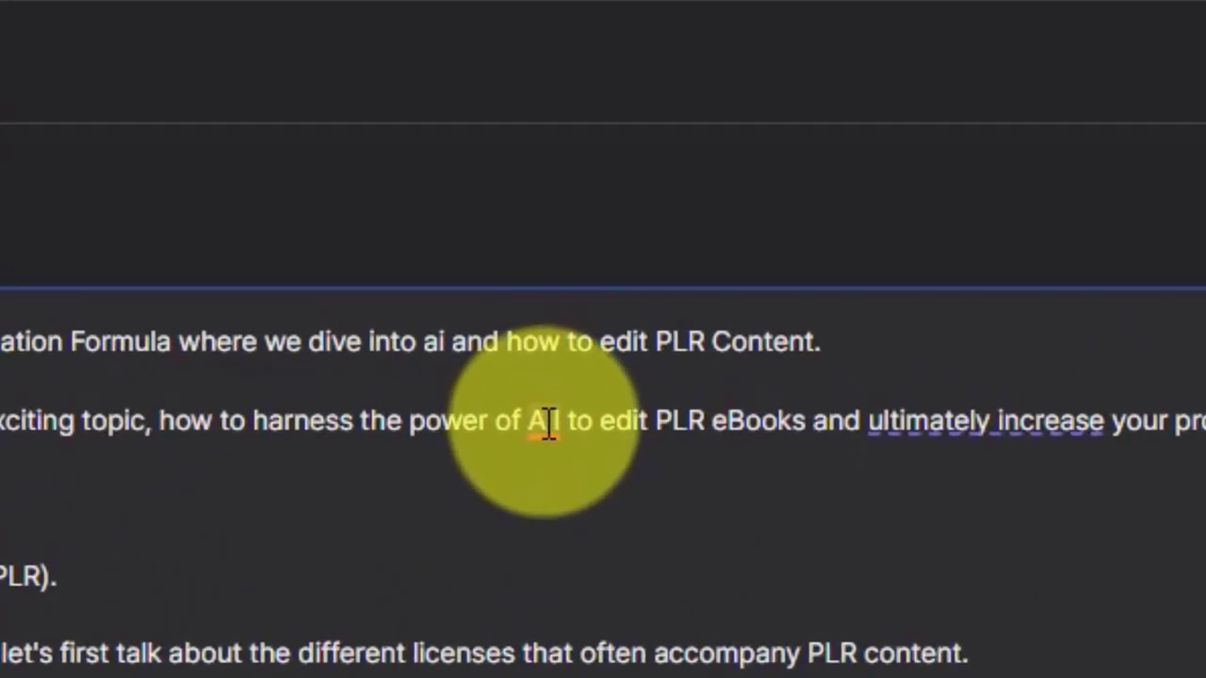
pyautogui.moveTo(545, 422)
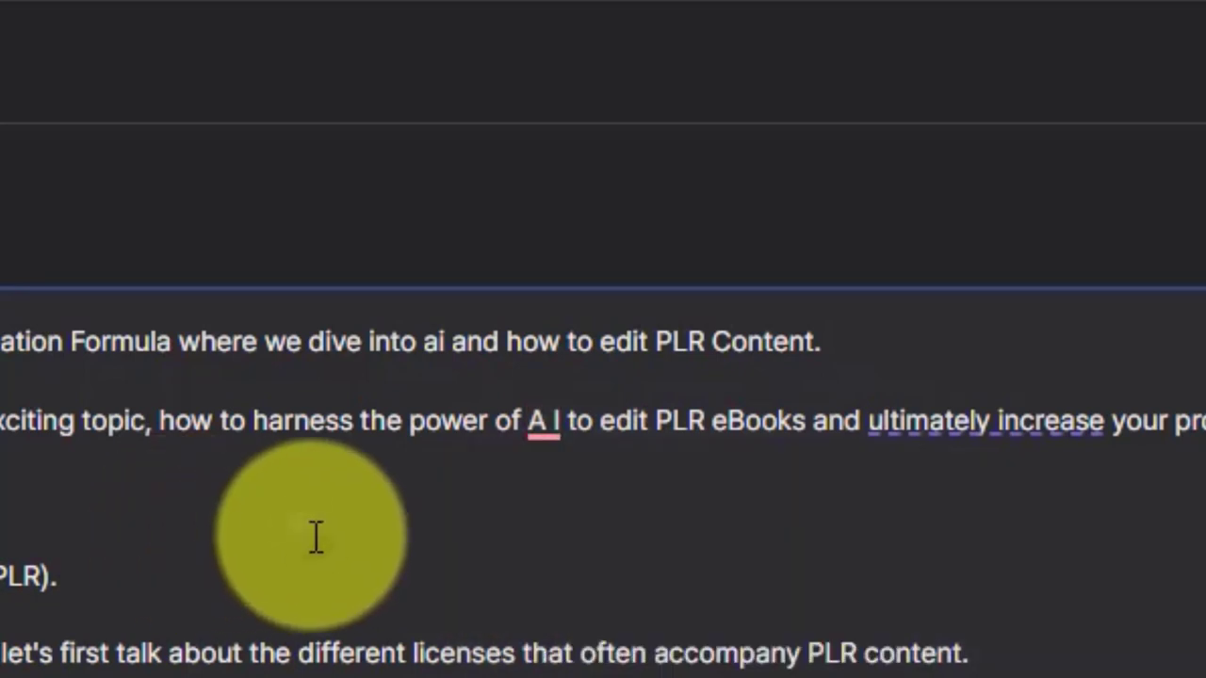
pyautogui.click(314, 538)
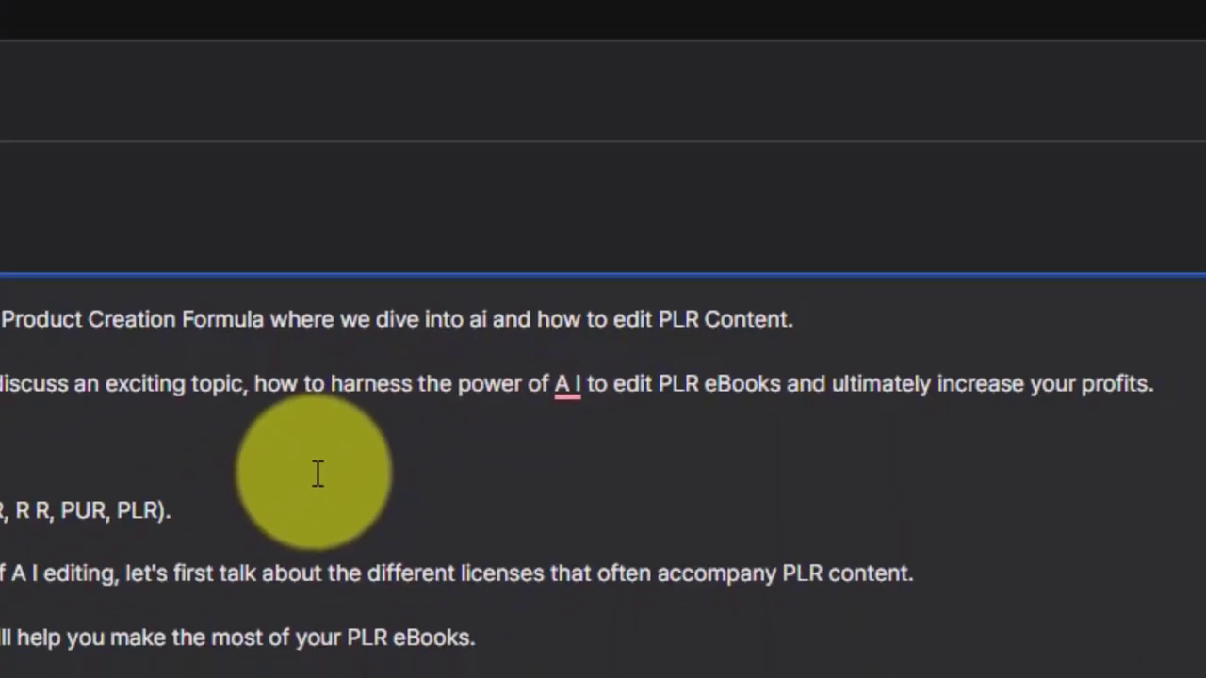
# Capitalize 'Embracing' and split it and the It's essential sentence into separate paragraphs
pyautogui.scroll(-3, 528, 324)
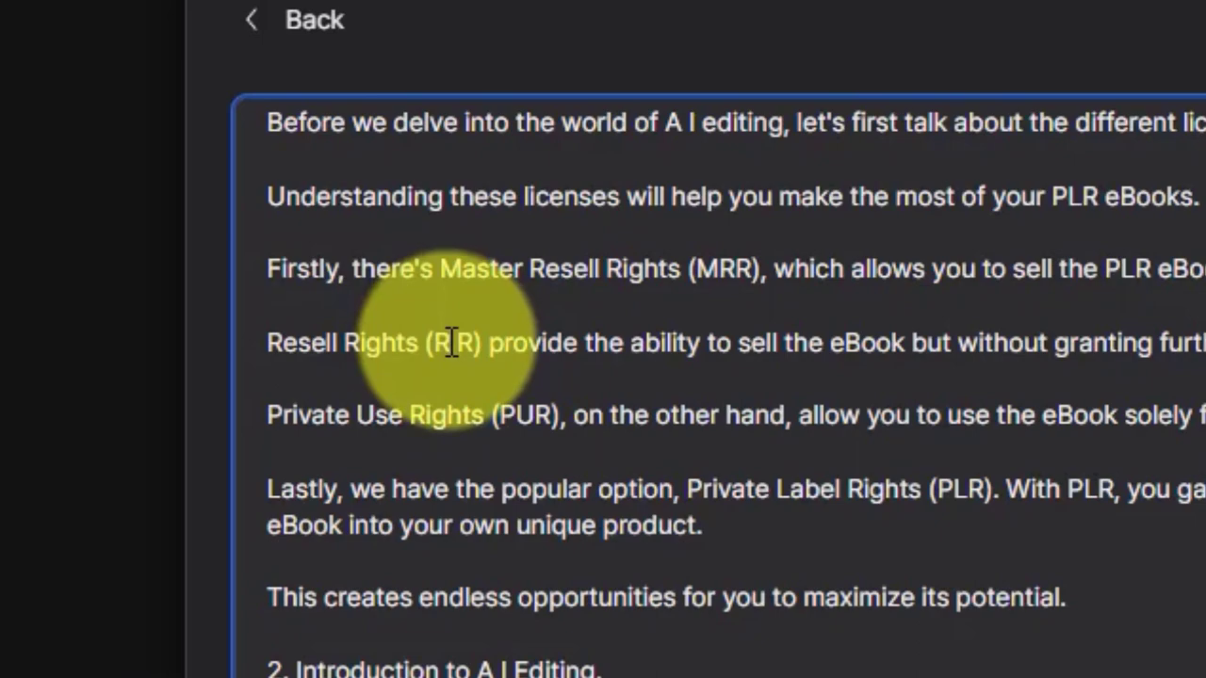
pyautogui.scroll(-3, 942, 268)
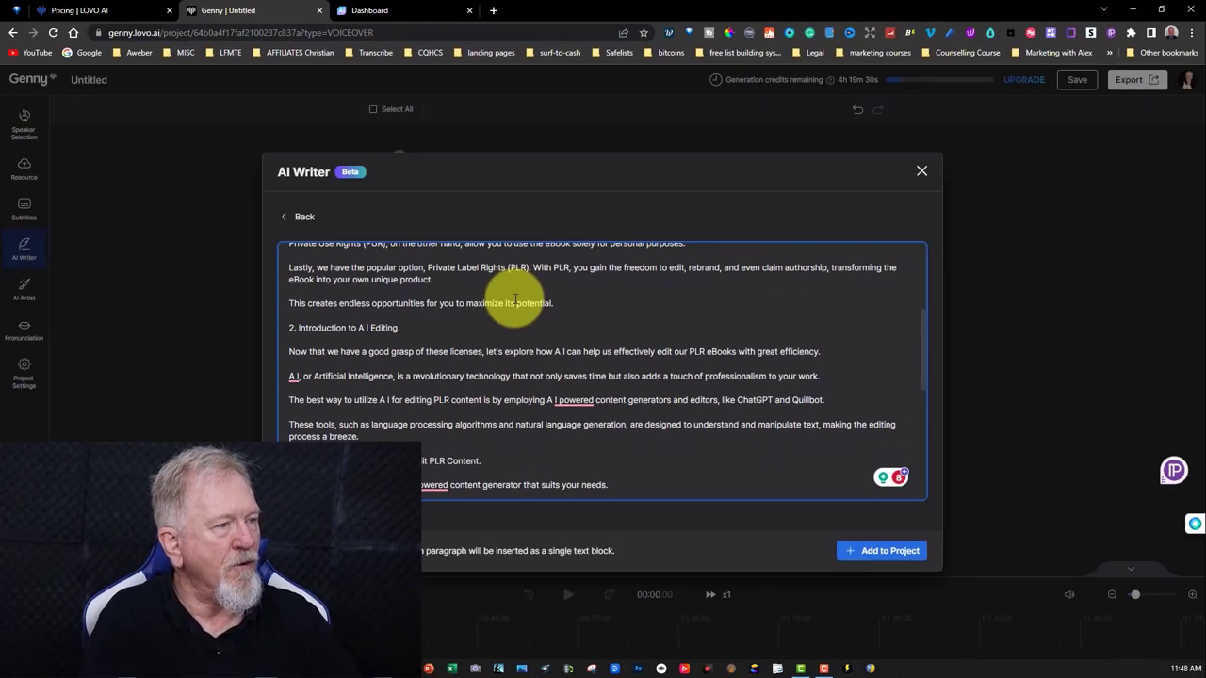
pyautogui.scroll(-10, 516, 301)
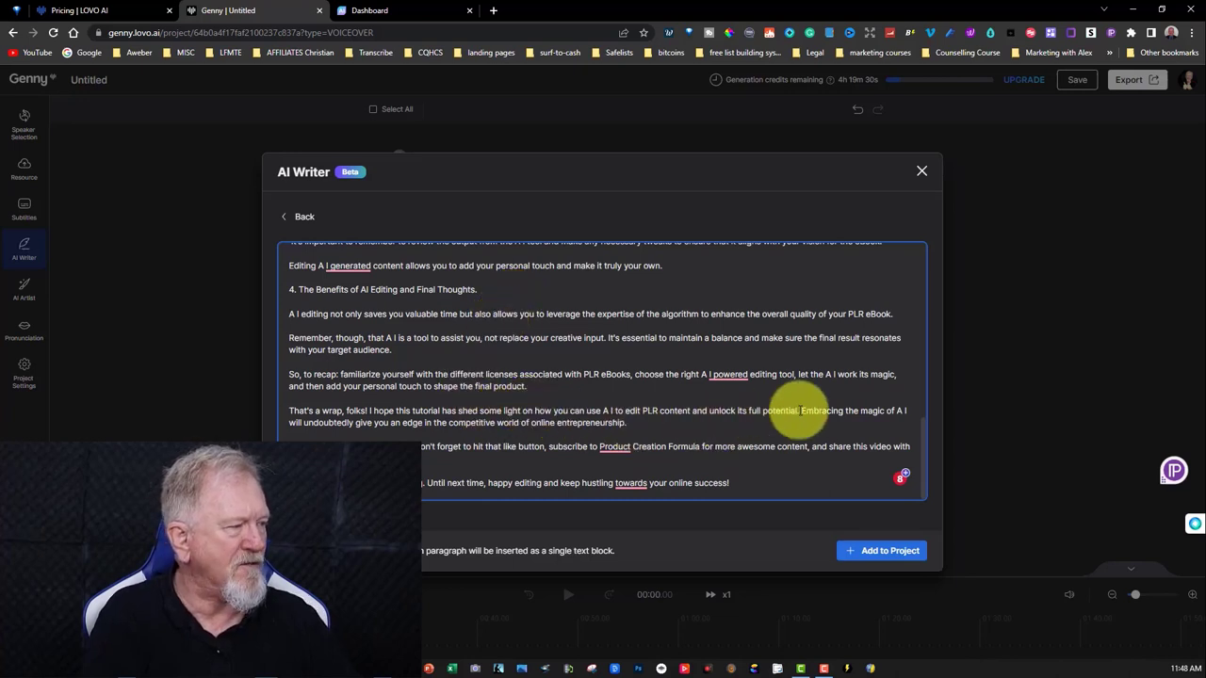
pyautogui.click(801, 410)
pyautogui.press('Delete')
pyautogui.write('E')
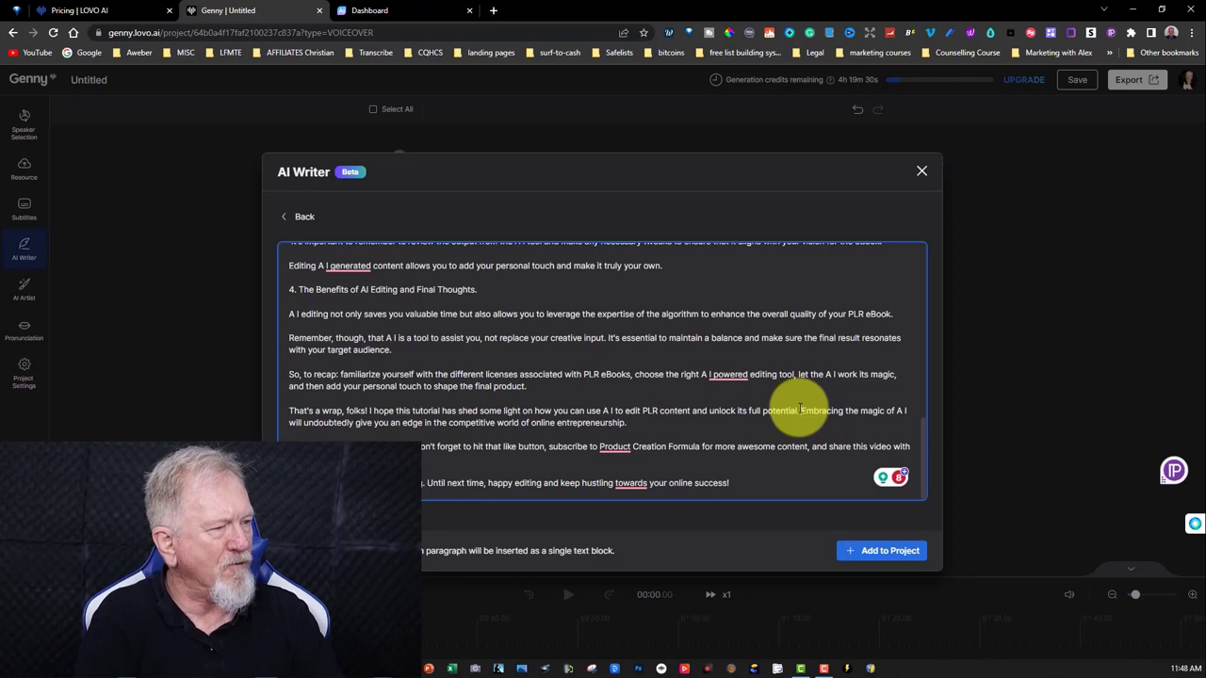
pyautogui.press('Return')
pyautogui.press('Return')
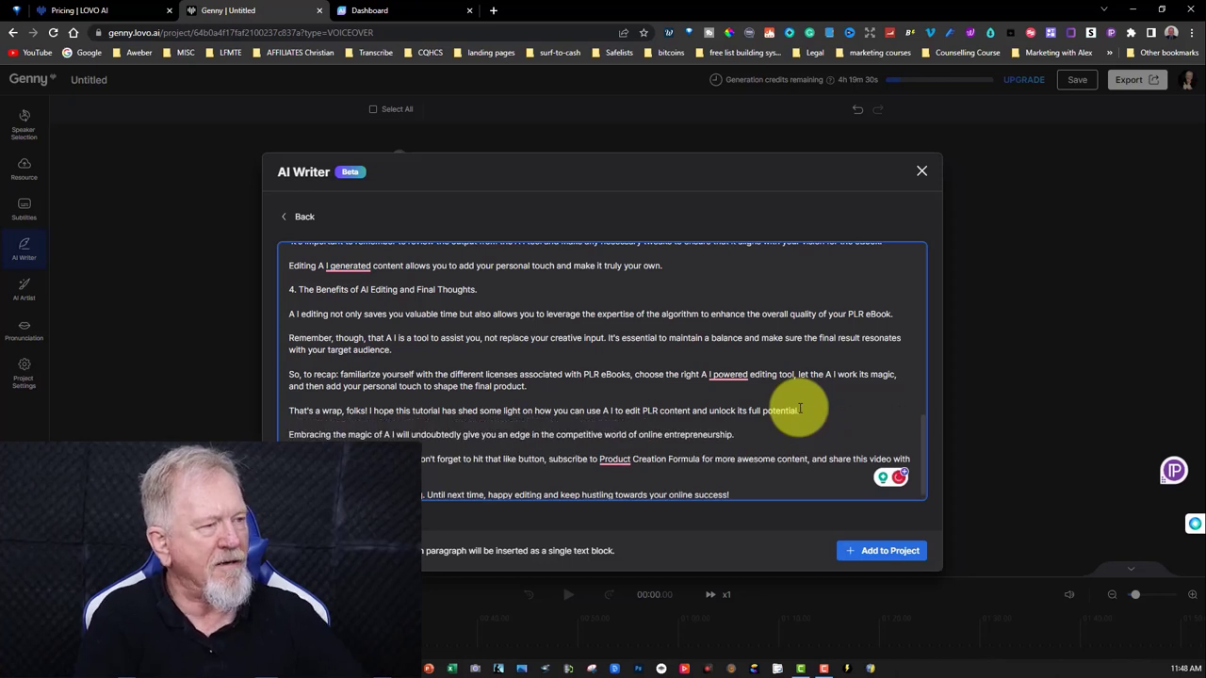
pyautogui.click(608, 339)
pyautogui.press('Return')
pyautogui.press('Return')
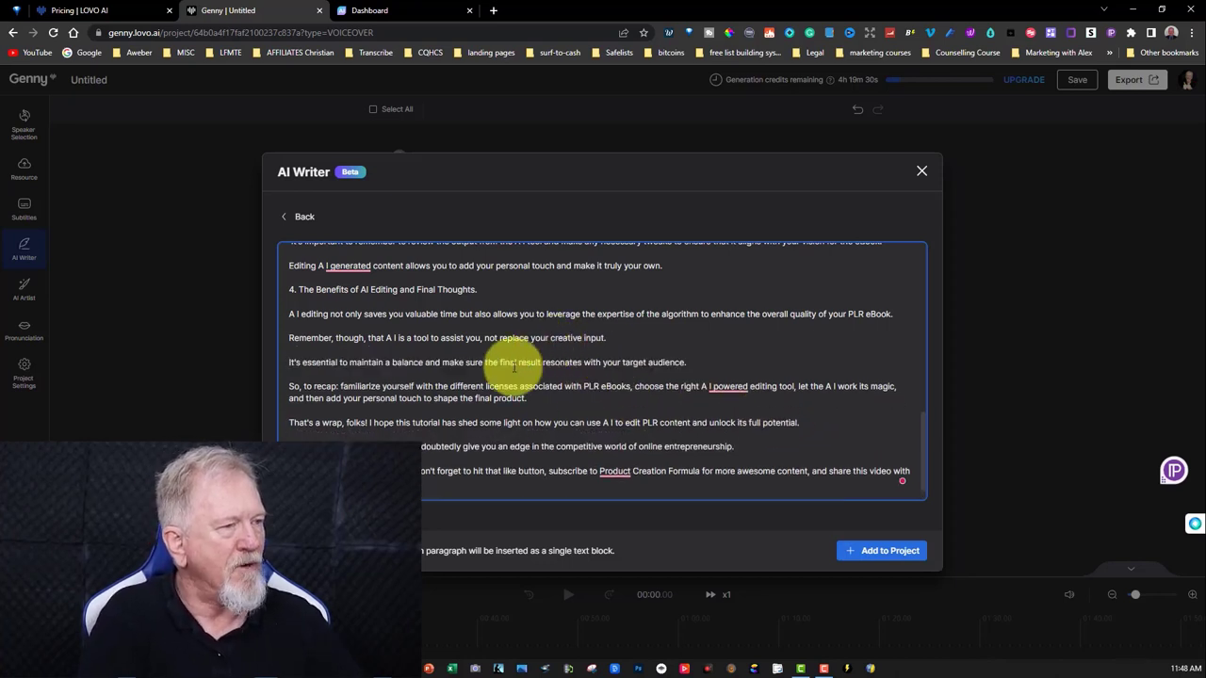
pyautogui.scroll(-1, 513, 370)
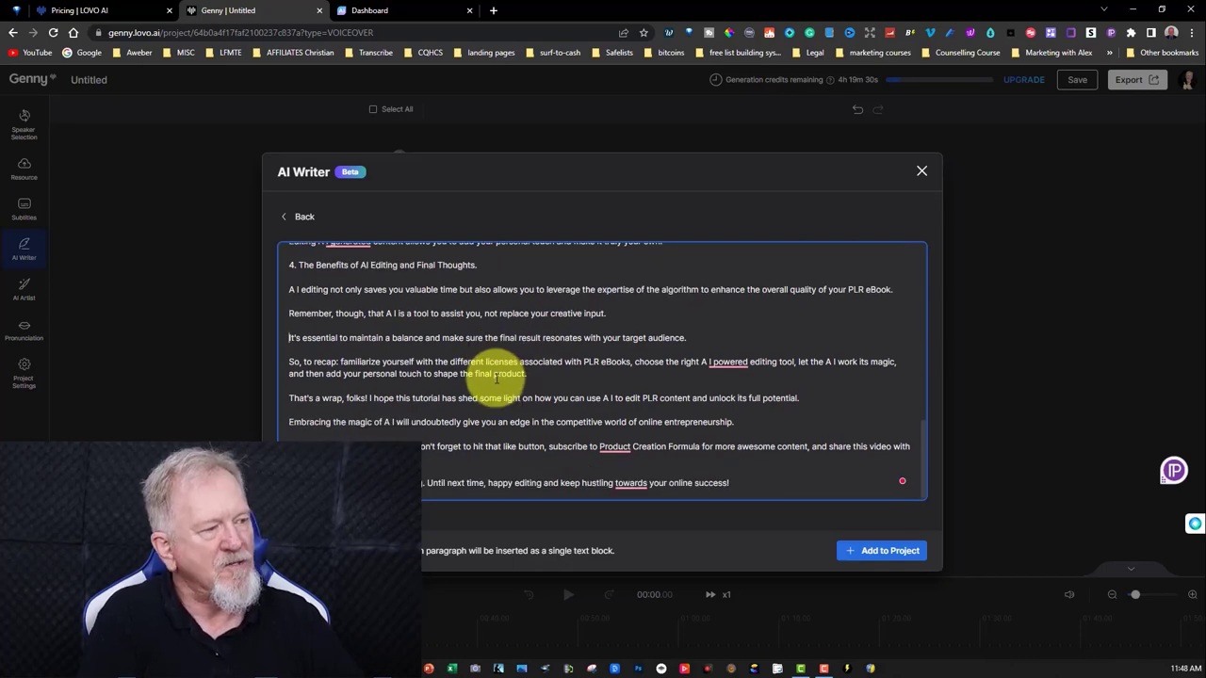
pyautogui.scroll(10, 497, 377)
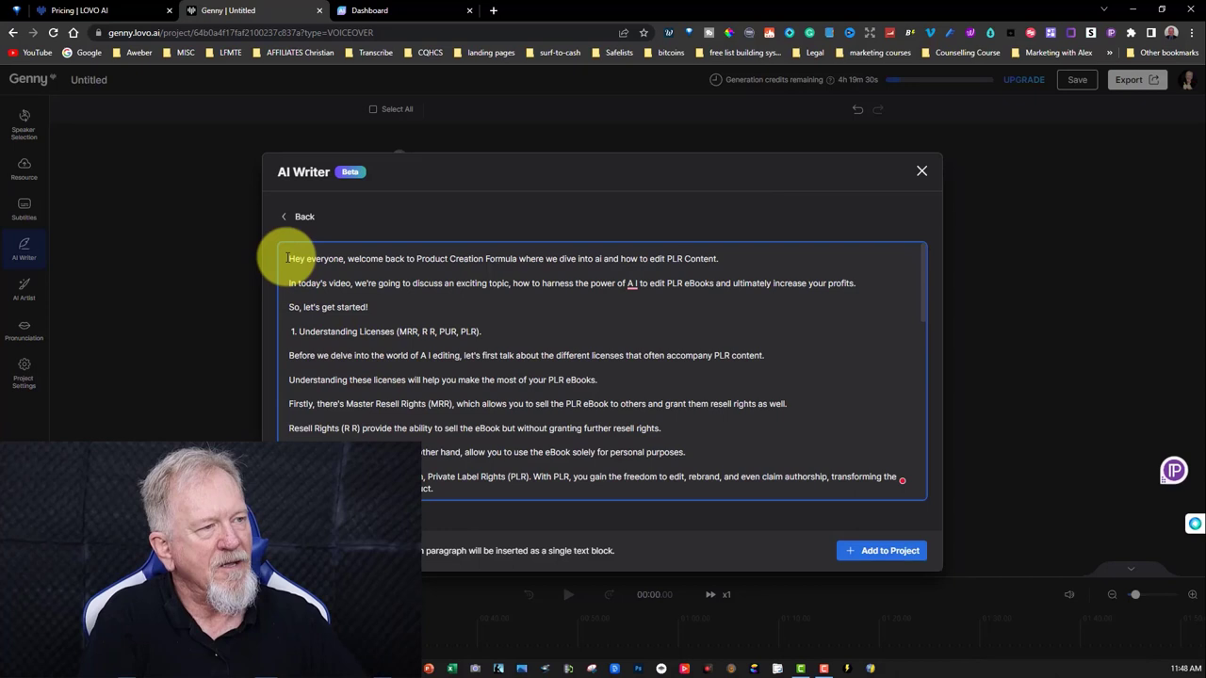
# Copy the whole edited script into a blank Notepad document as a backup
pyautogui.moveTo(288, 258); pyautogui.dragTo(899, 478)
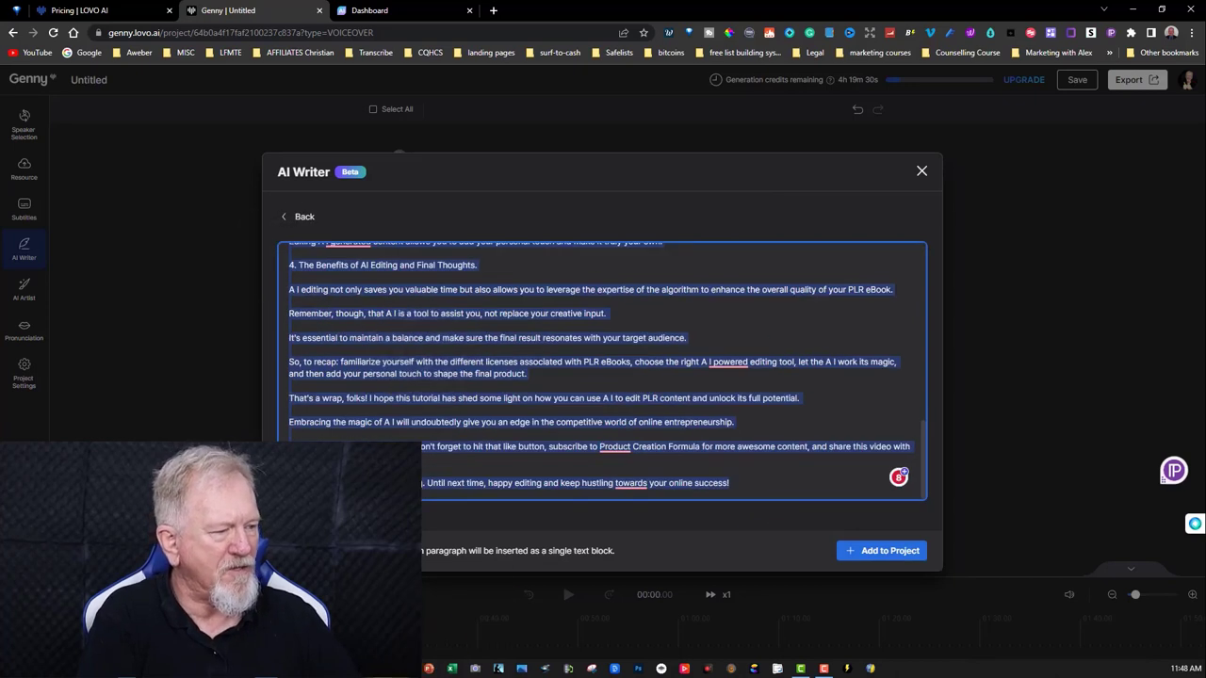
pyautogui.click(188, 318)
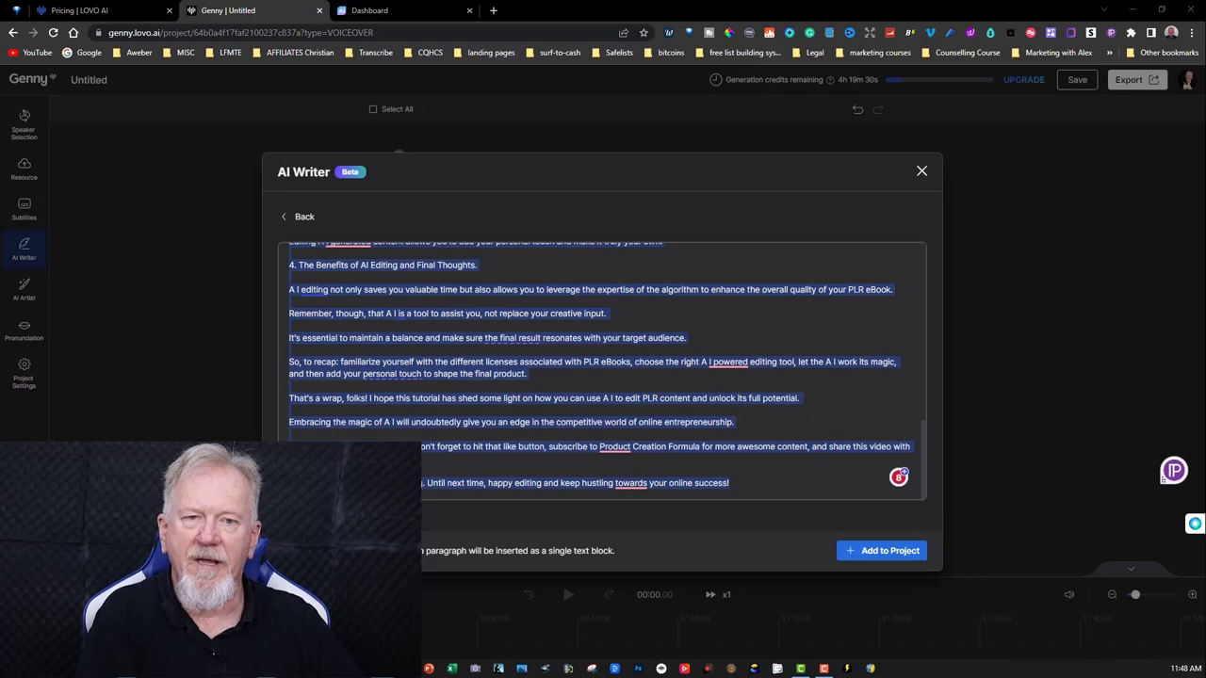
pyautogui.click(852, 123)
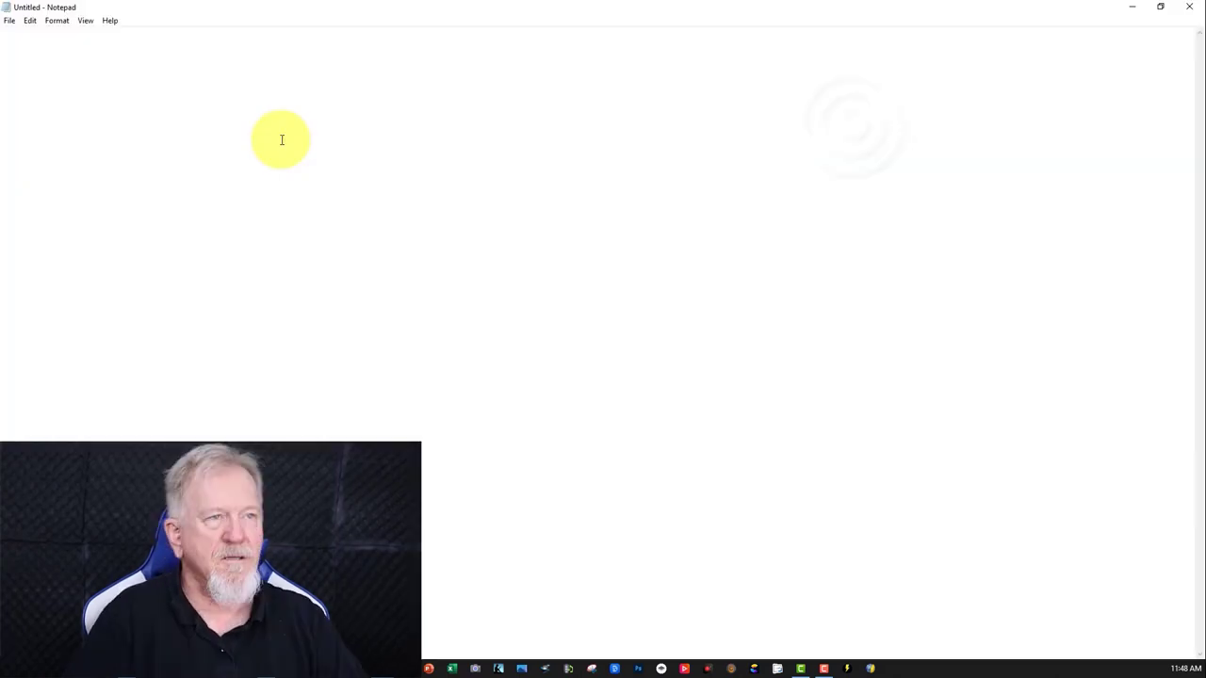
pyautogui.hotkey('ctrl', 'v')
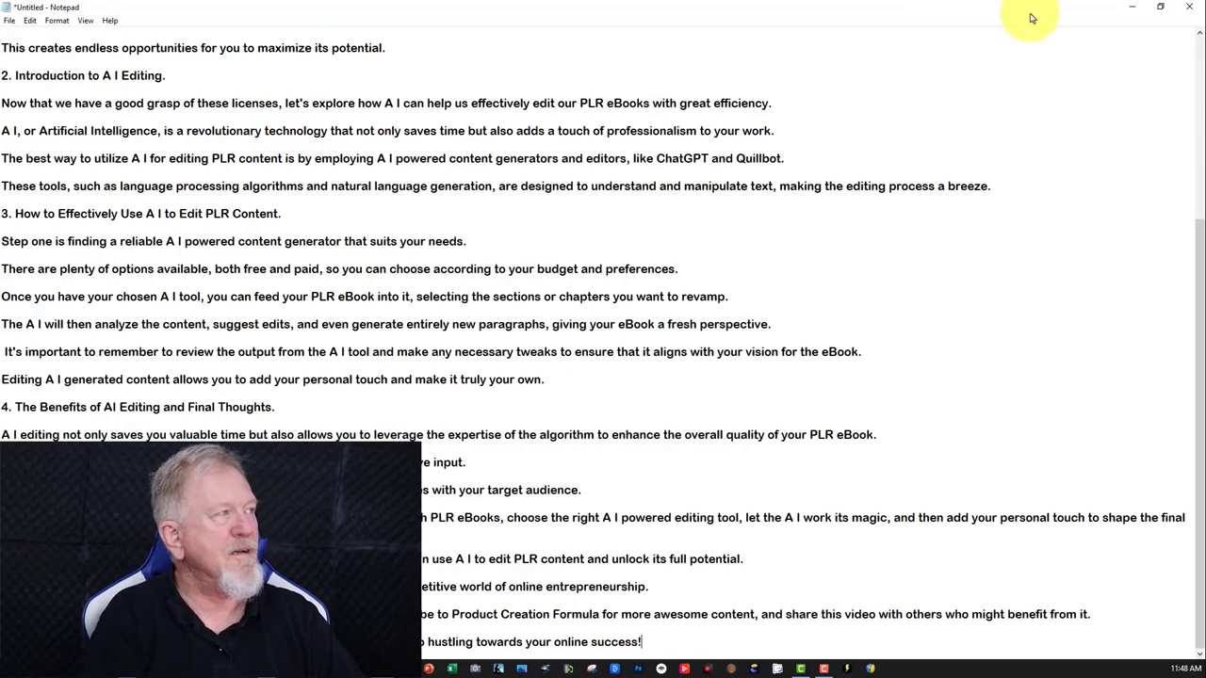
pyautogui.click(1131, 8)
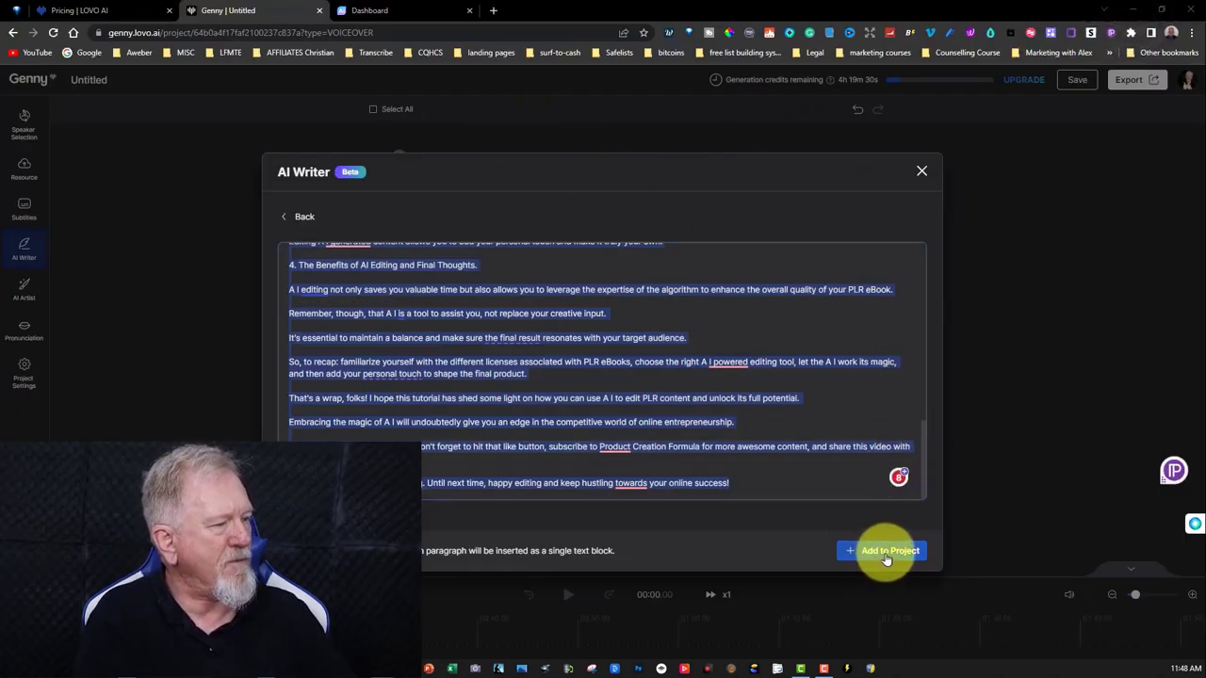
# Add the script to the voice-over project and delete a spare empty block
pyautogui.click(876, 560)
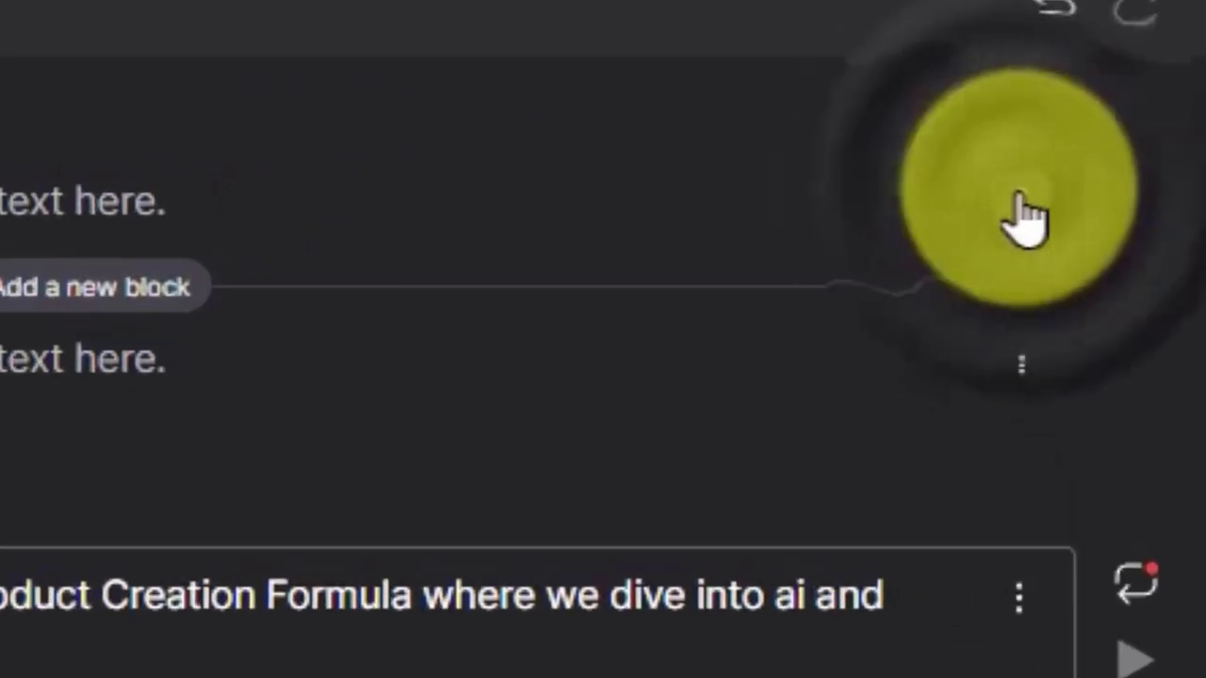
pyautogui.click(1025, 215)
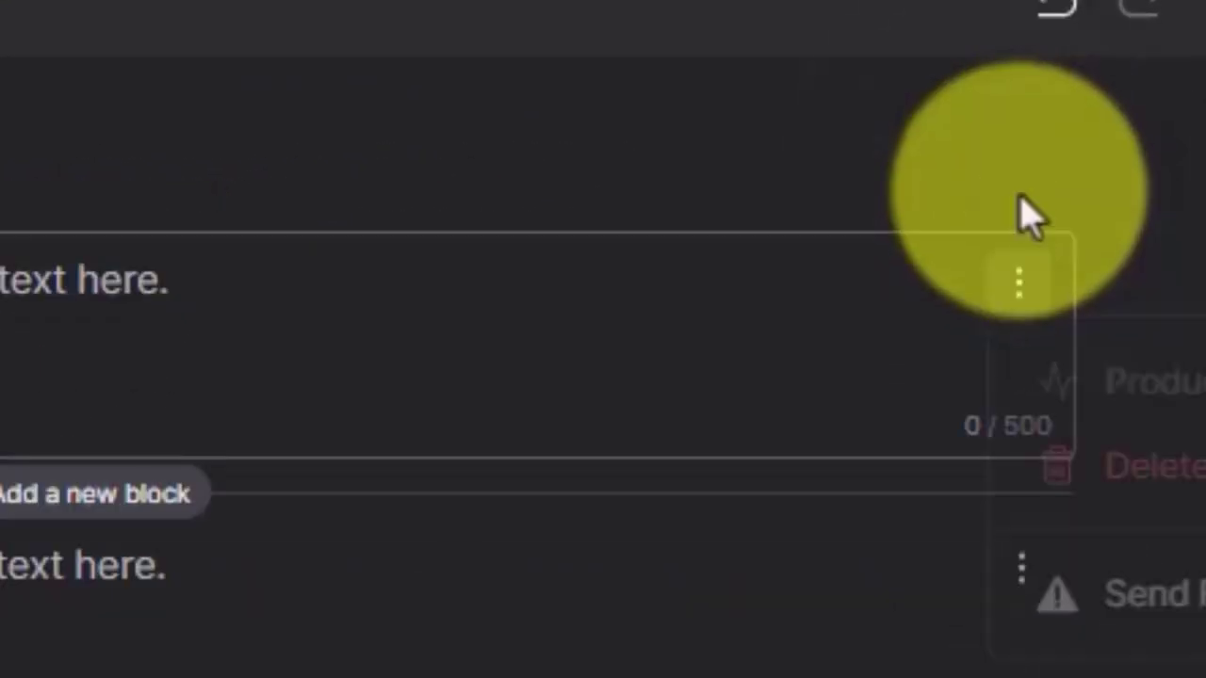
pyautogui.click(717, 303)
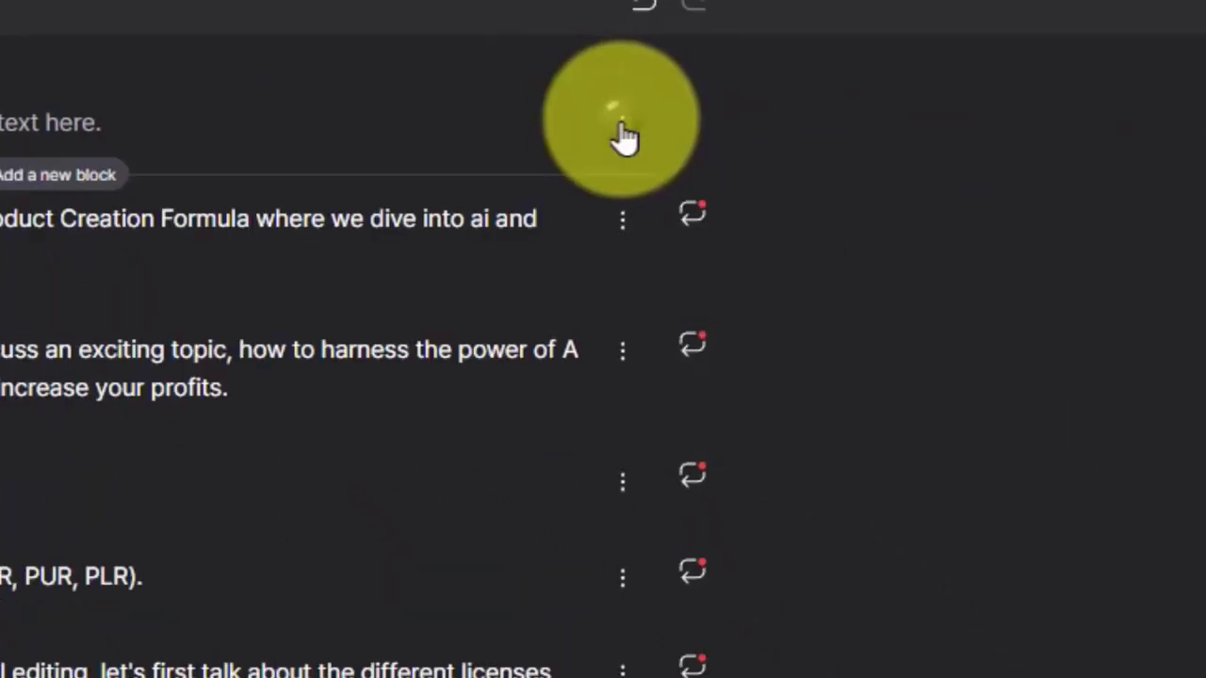
pyautogui.click(620, 121)
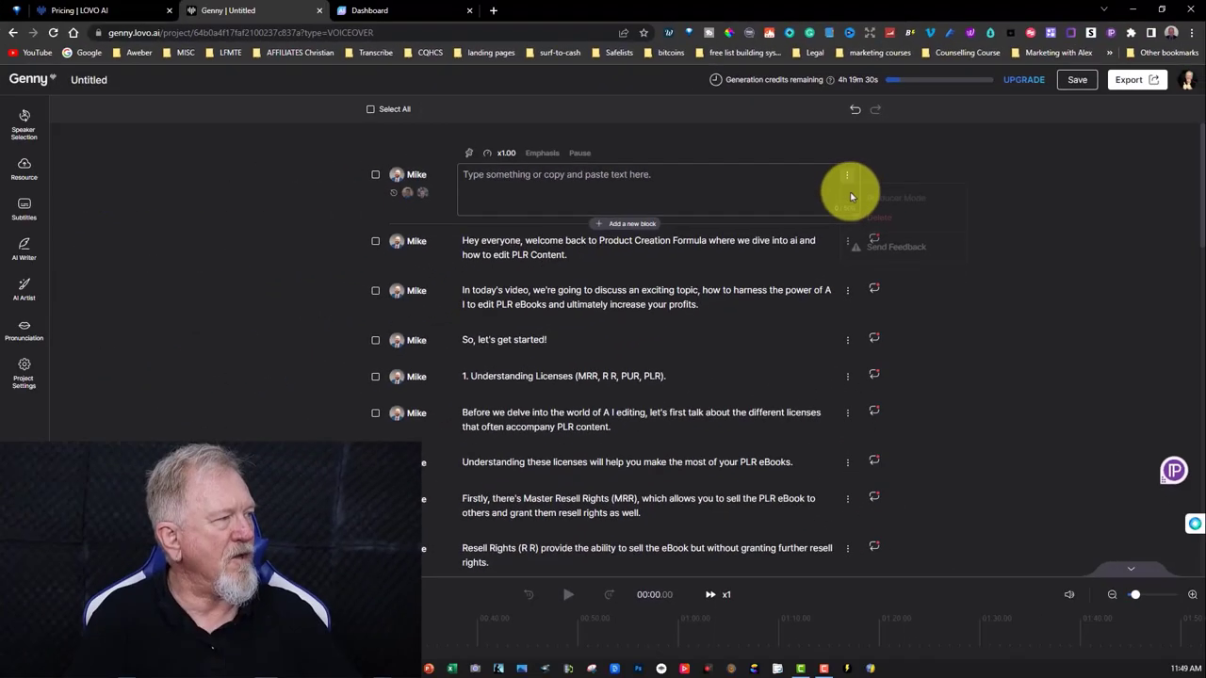
# Delete the last empty block, then generate audio for all 32 selected script blocks
pyautogui.click(854, 227)
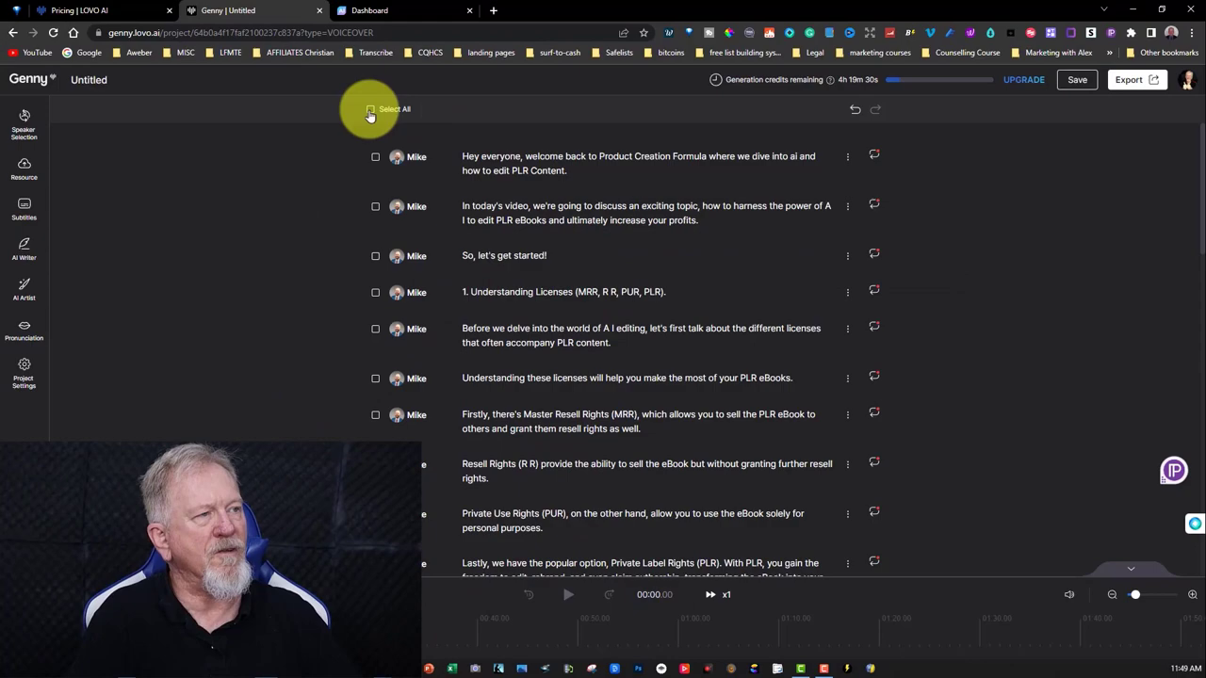
pyautogui.click(369, 112)
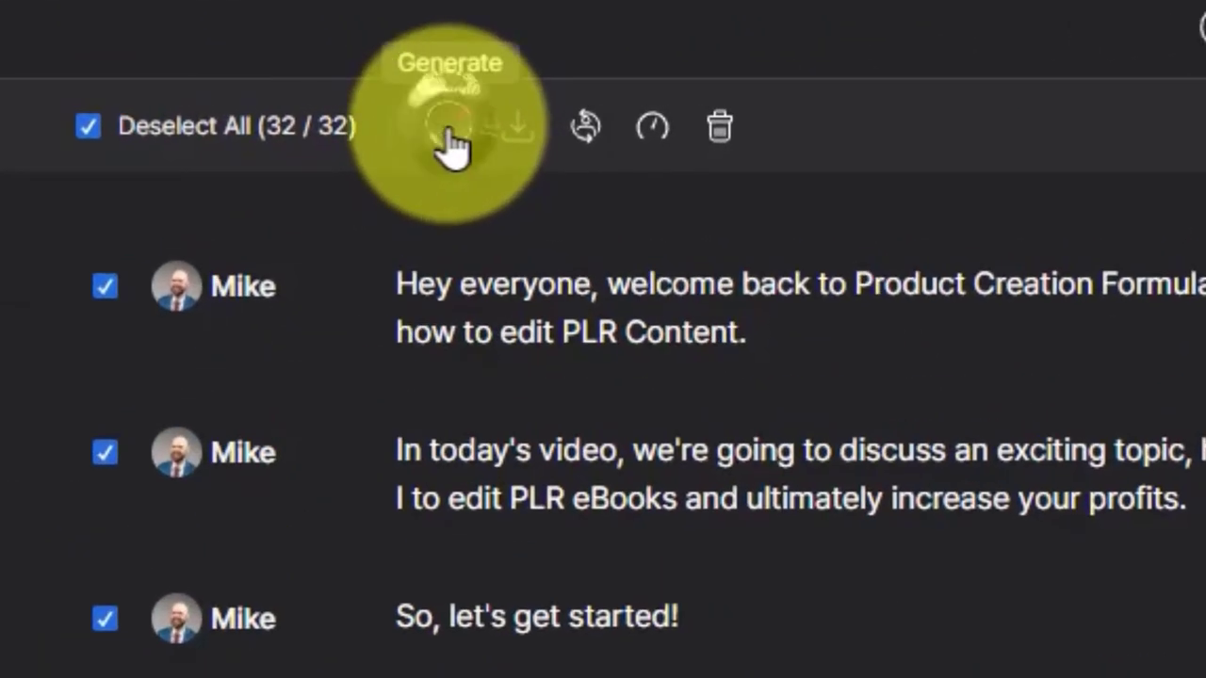
pyautogui.click(451, 141)
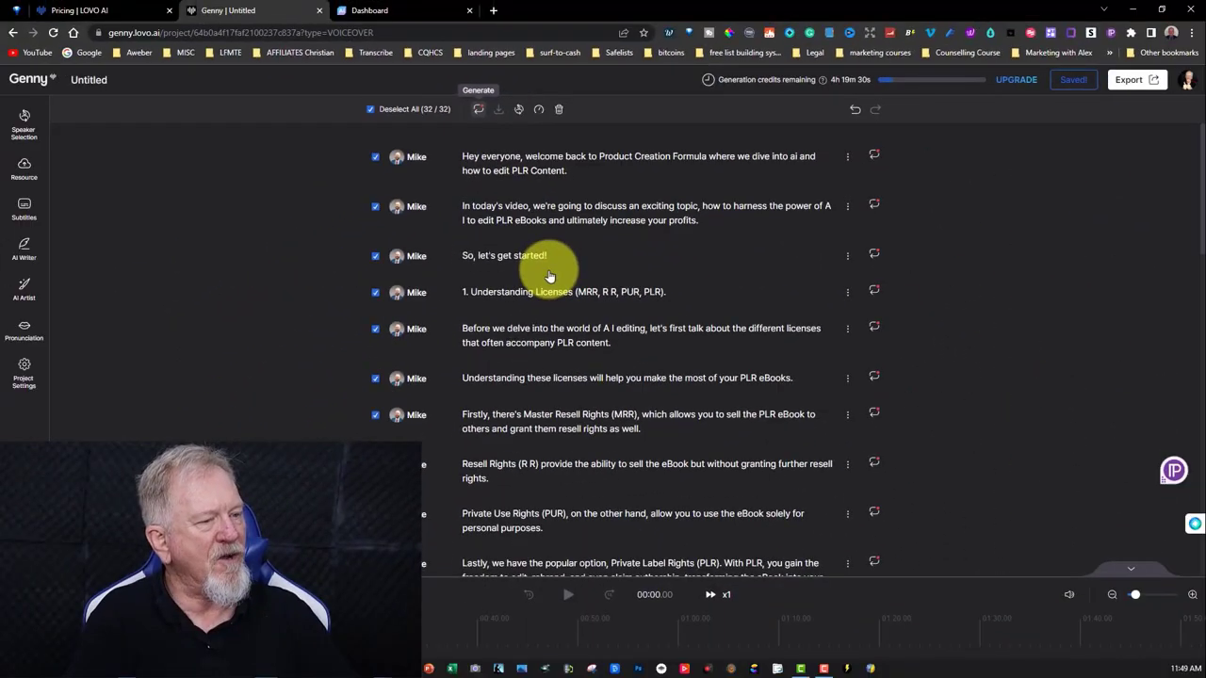
# Play and pause the opening of the voiceover, then scroll through the blocks to review them
pyautogui.scroll(-5, 549, 276)
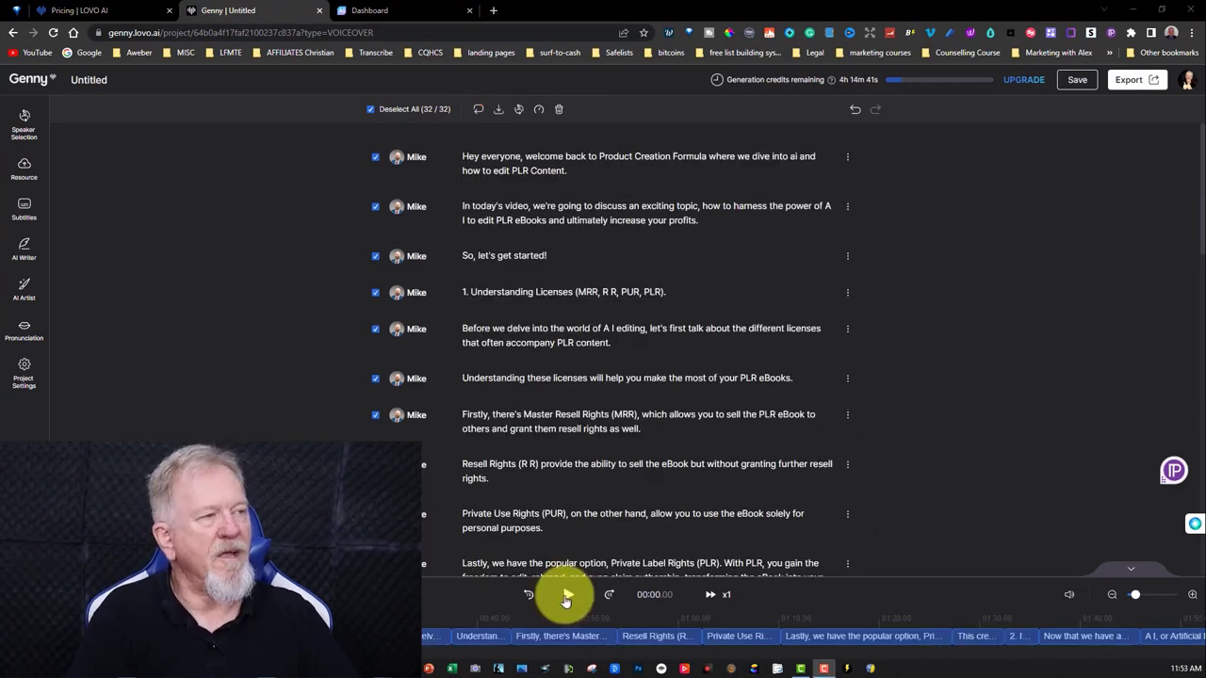
pyautogui.click(567, 595)
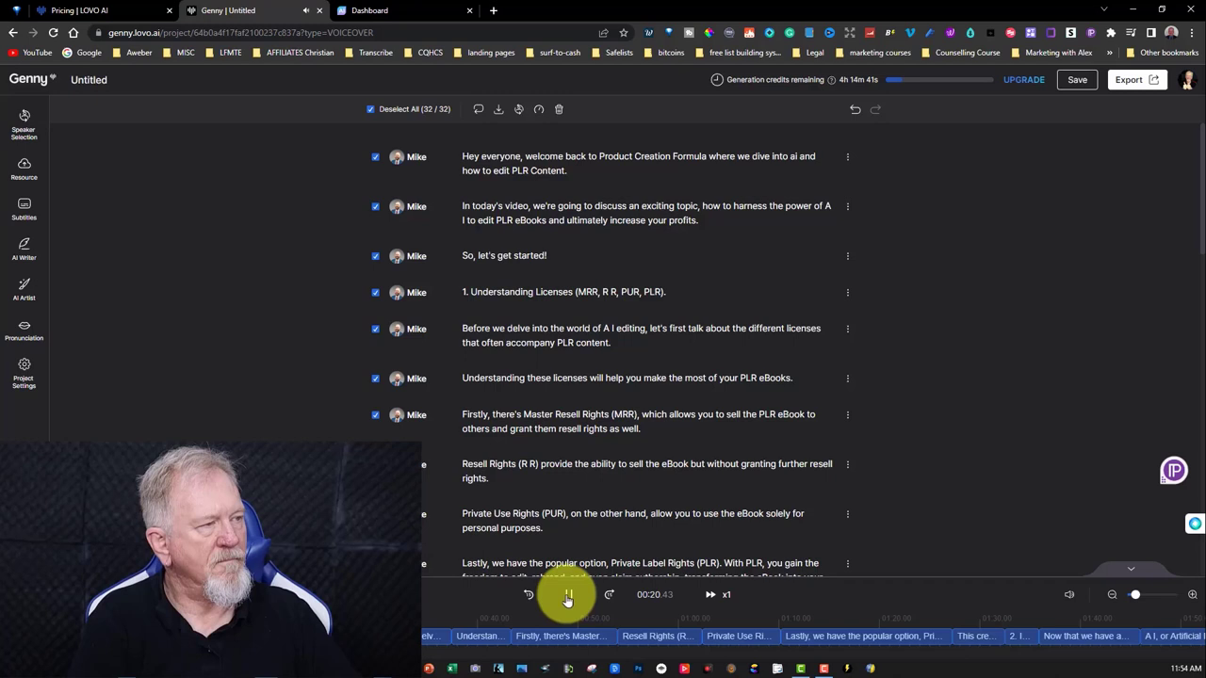
pyautogui.click(568, 596)
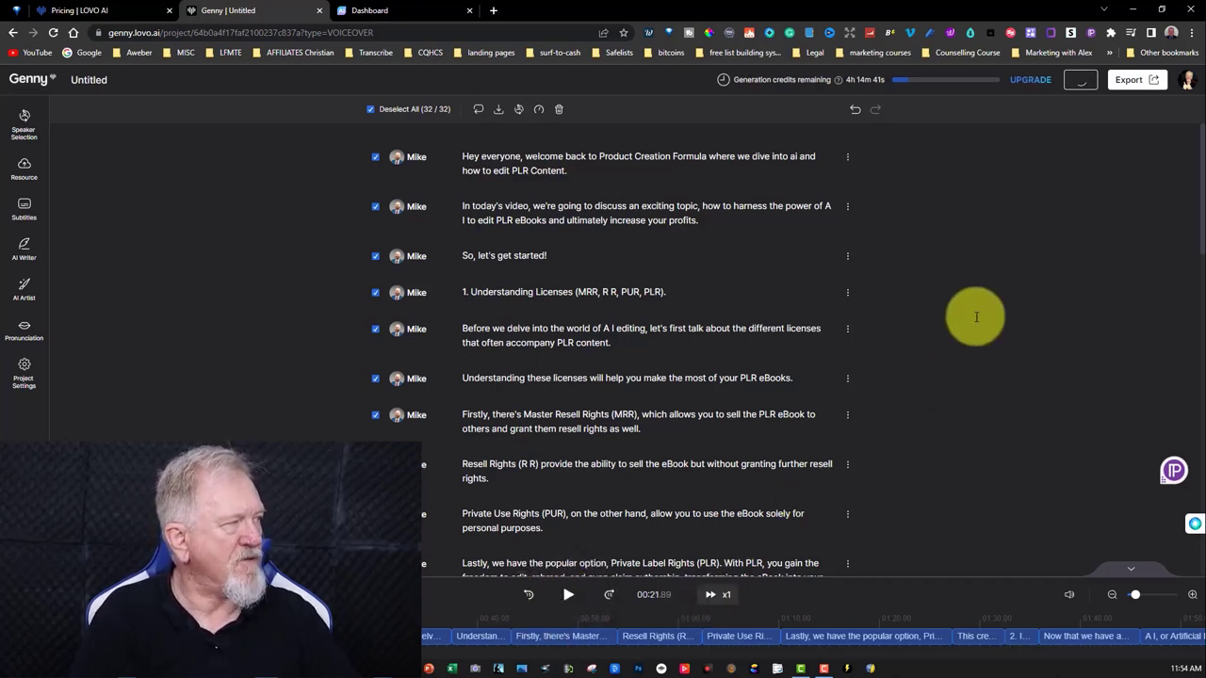
pyautogui.moveTo(644, 292); pyautogui.dragTo(672, 289)
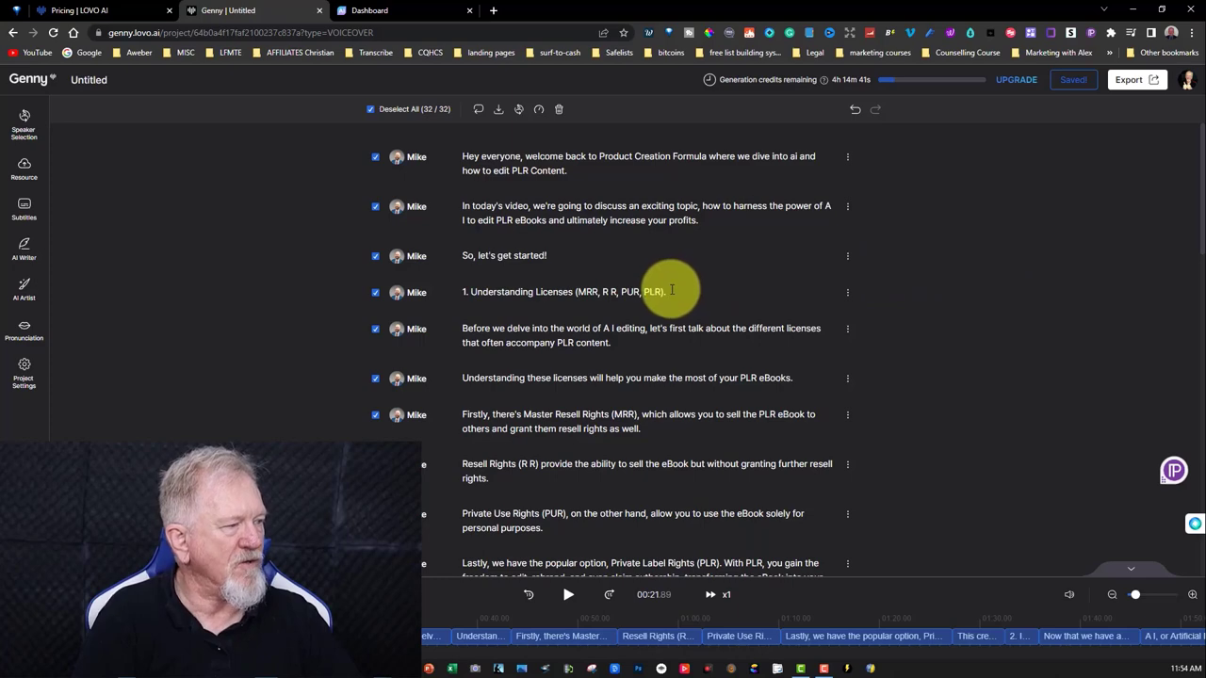
pyautogui.scroll(-10, 672, 290)
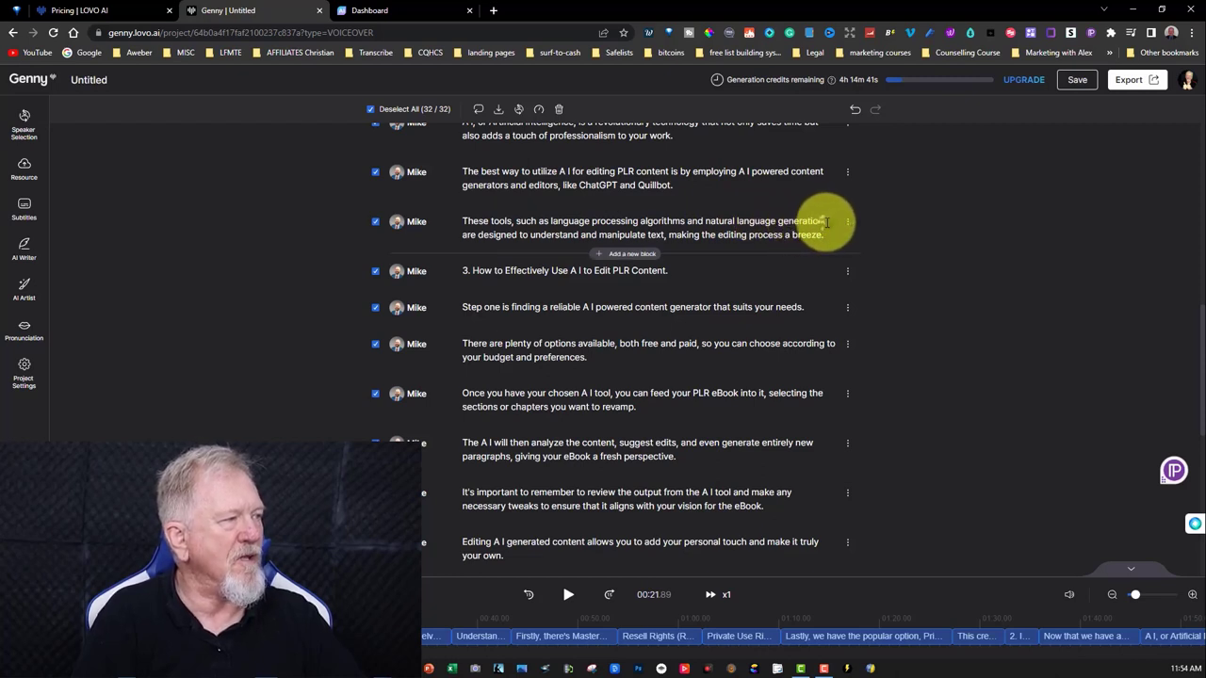
pyautogui.click(828, 223)
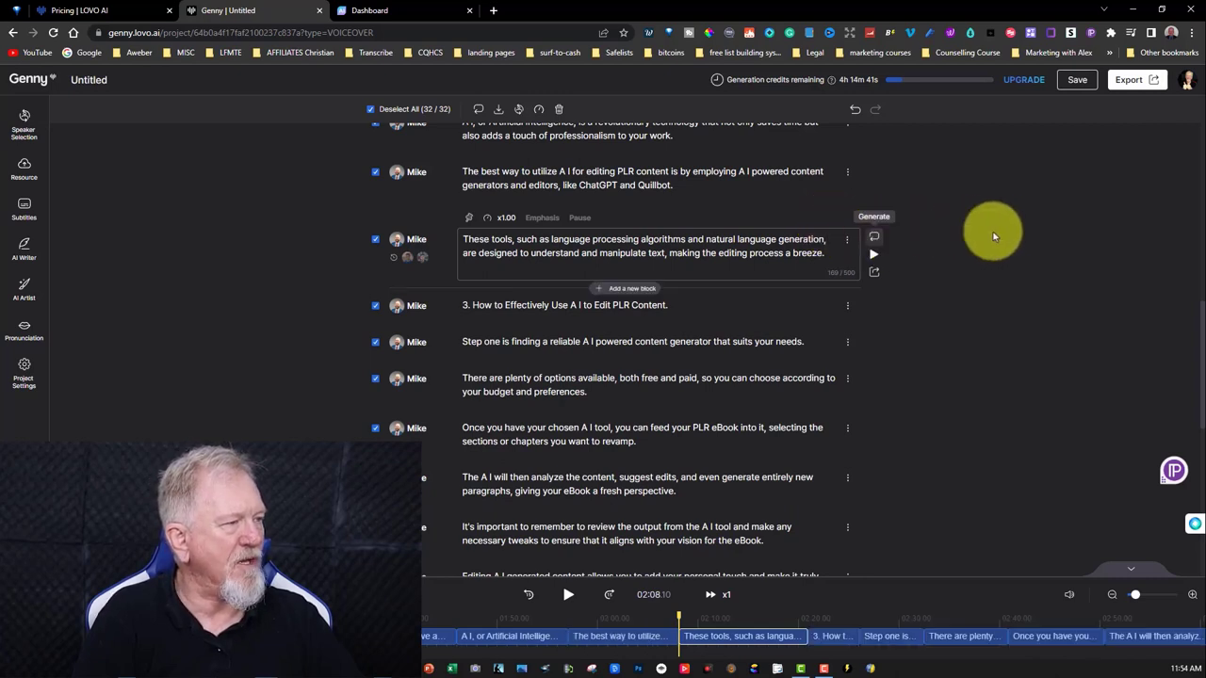
pyautogui.scroll(-10, 993, 235)
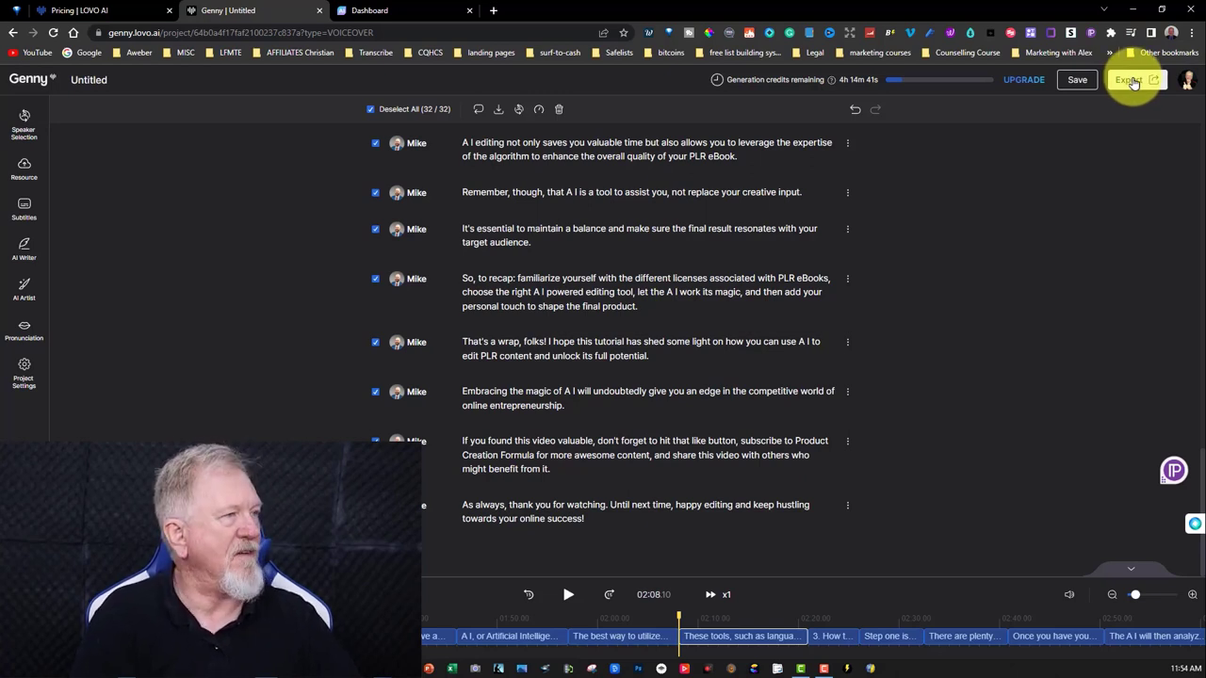
# Export the Genny voiceover as an mp3 named 'PLR and AI', then go to the Steve AI dashboard
pyautogui.click(1131, 80)
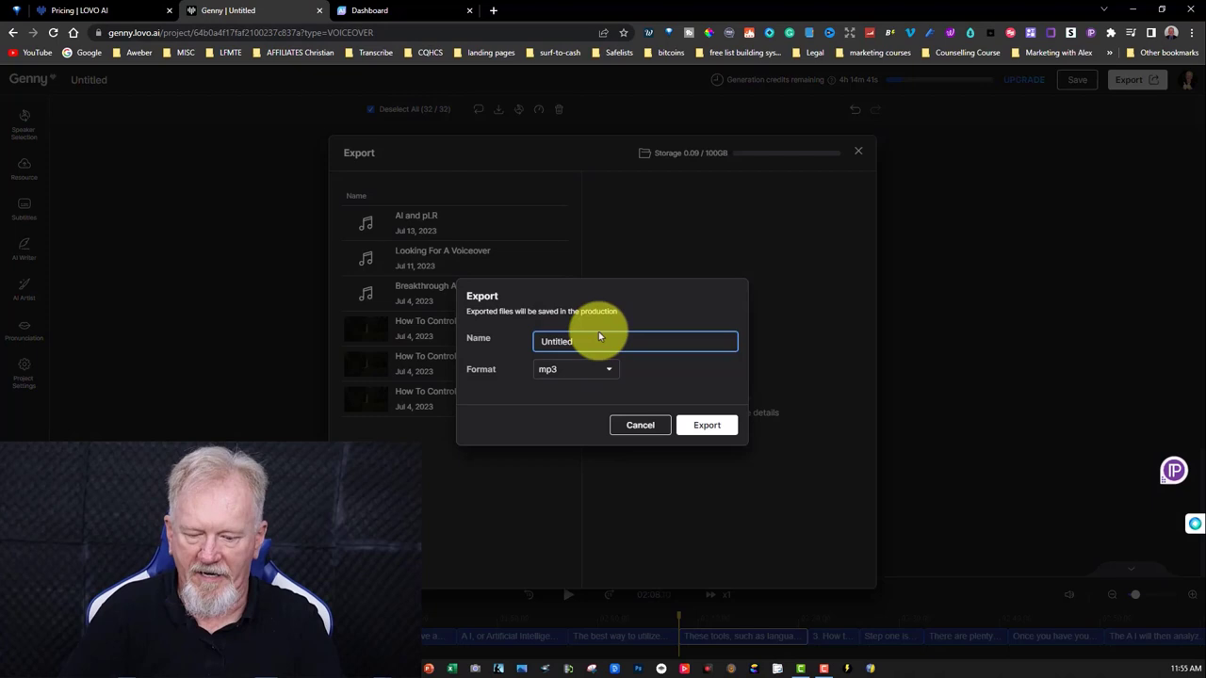
pyautogui.write('PLR and')
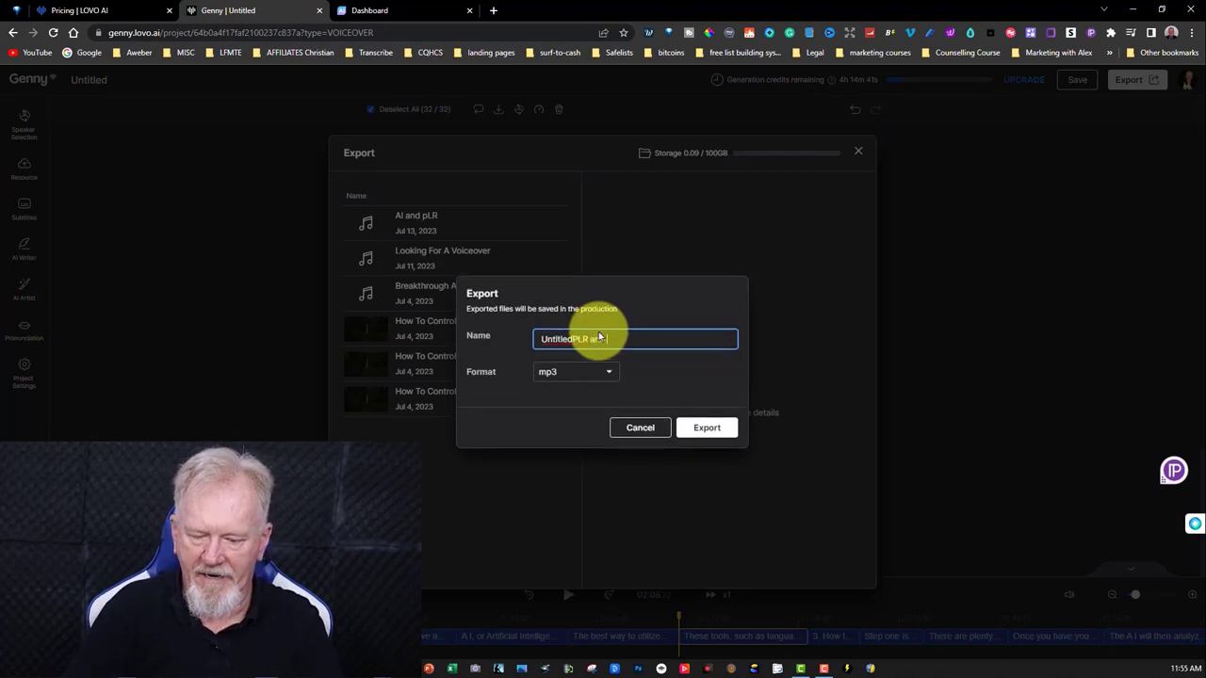
pyautogui.click(573, 338)
pyautogui.press('BackSpace')
pyautogui.press('BackSpace')
pyautogui.press('BackSpace')
pyautogui.press('BackSpace')
pyautogui.press('BackSpace')
pyautogui.press('BackSpace')
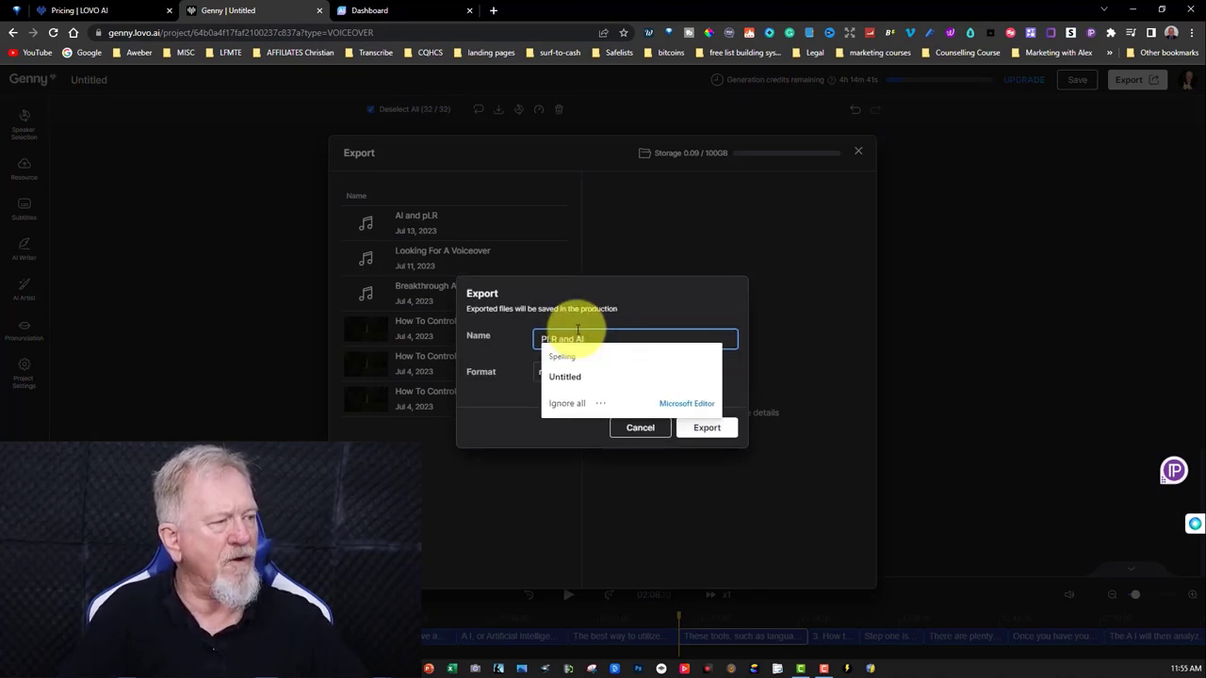
pyautogui.click(707, 427)
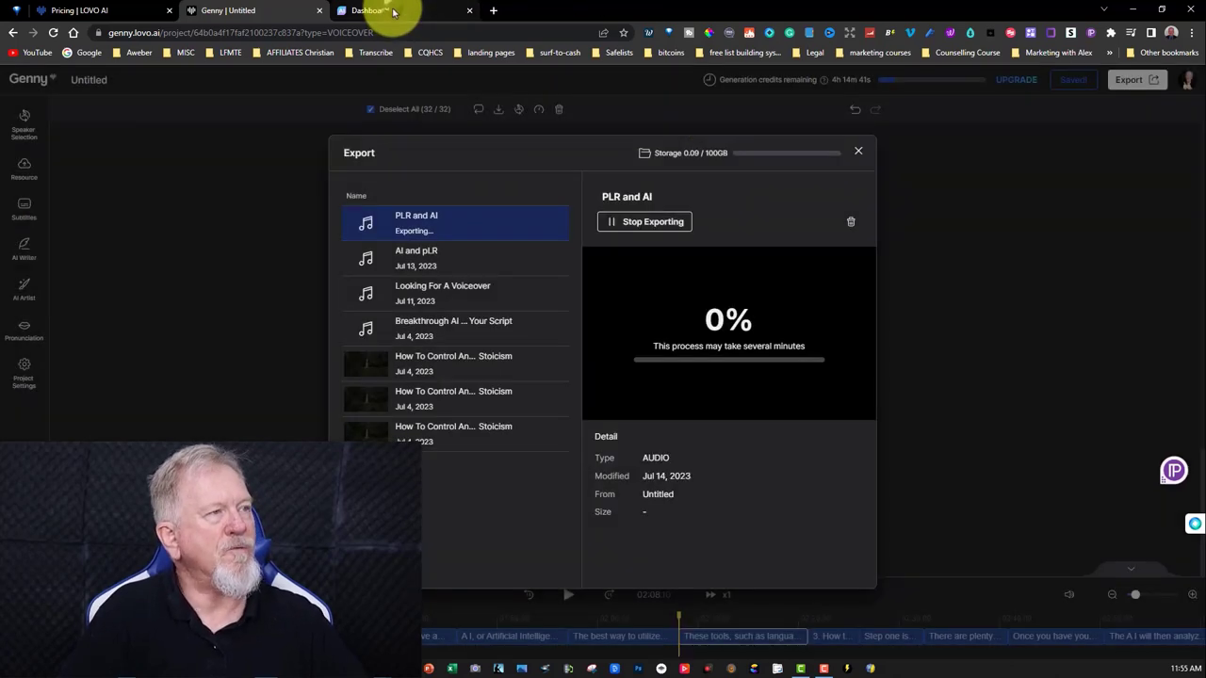
pyautogui.click(396, 11)
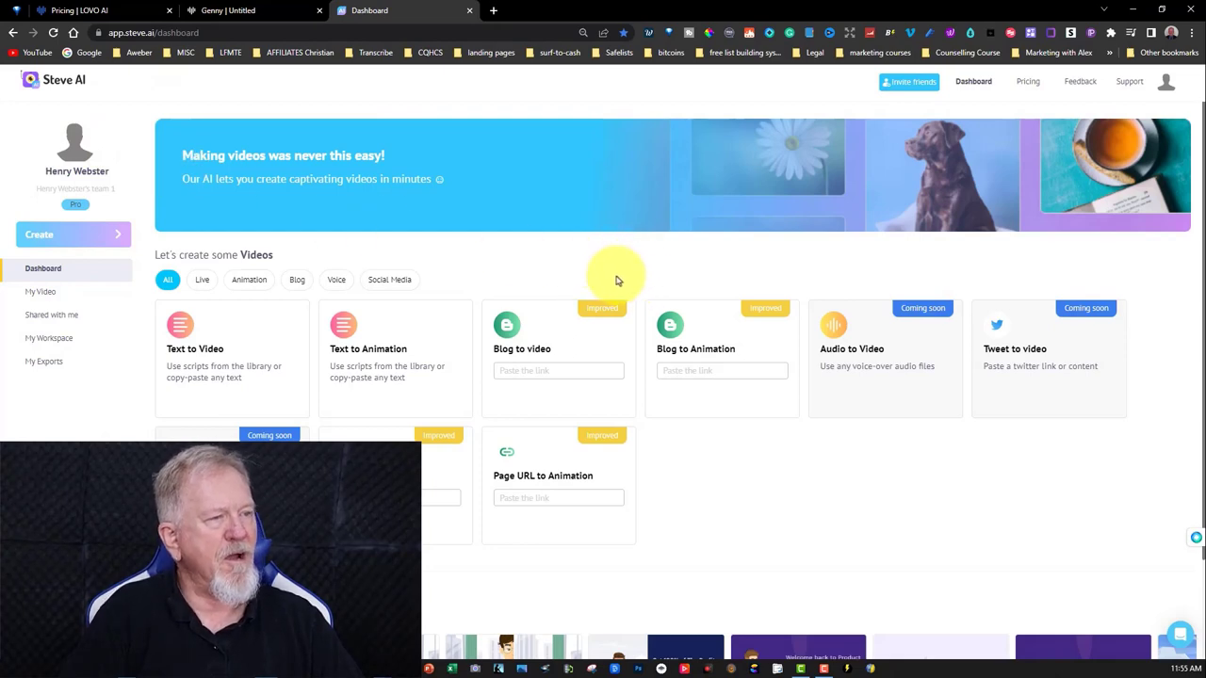
# Copy the entire PLR script from Notepad and return to the Steve AI dashboard
pyautogui.moveTo(353, 310)
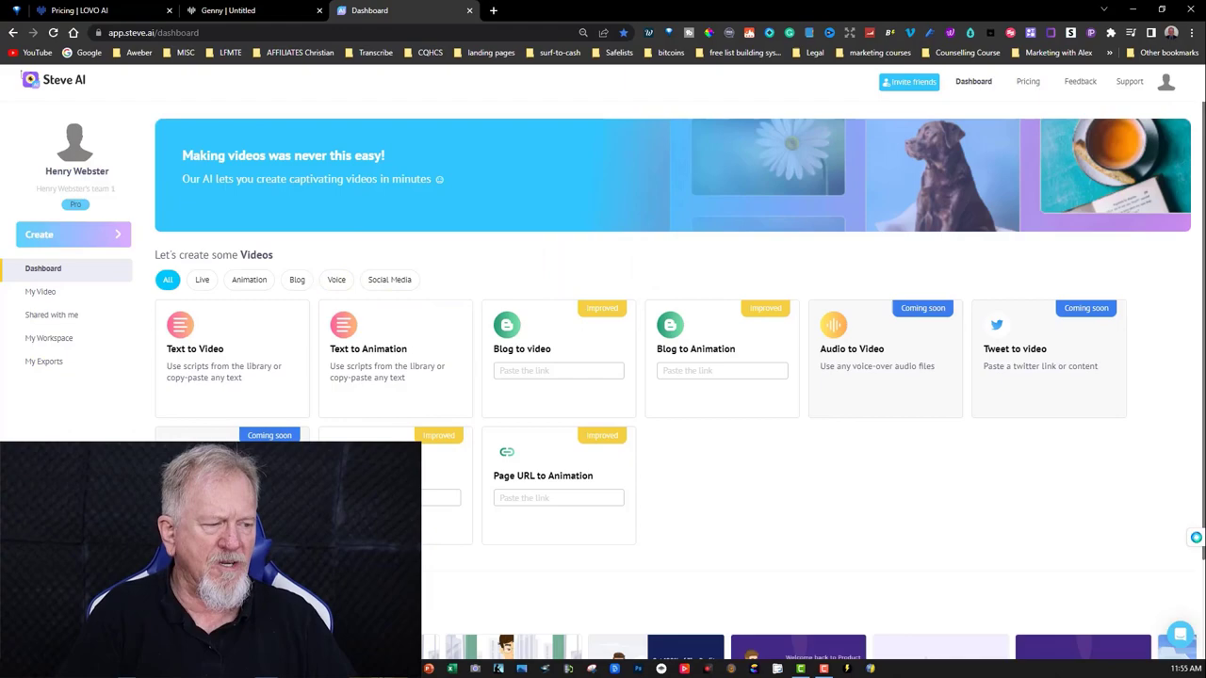
pyautogui.moveTo(452, 668)
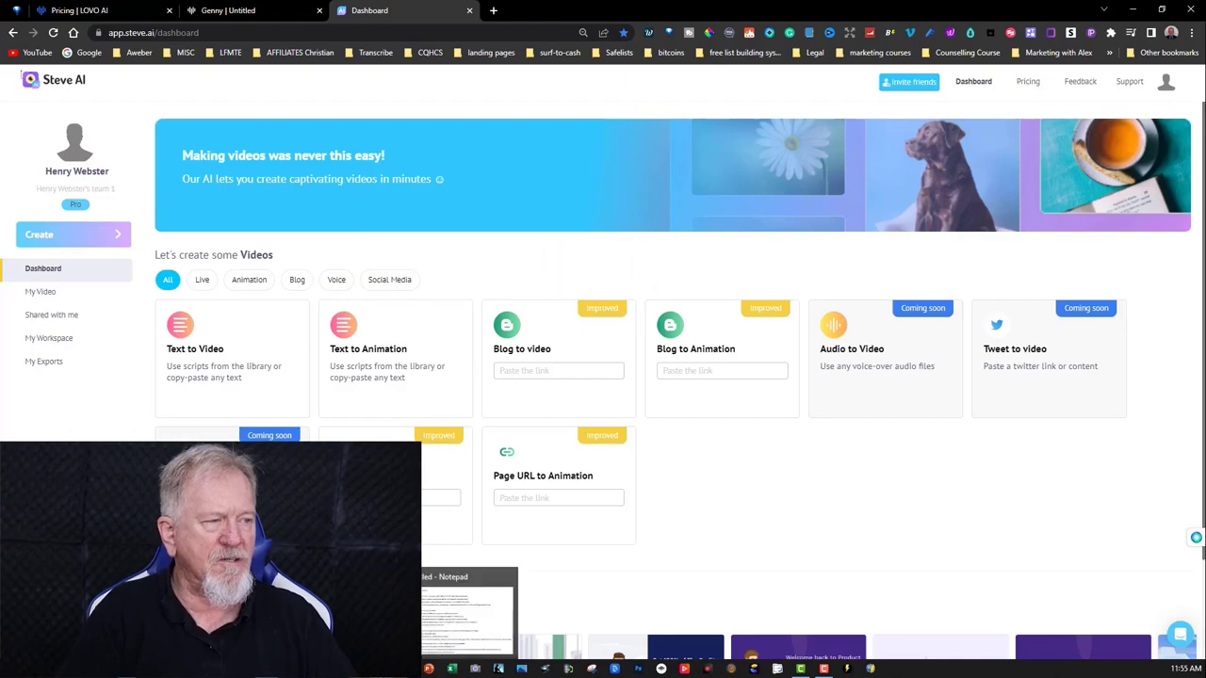
pyautogui.click(433, 629)
pyautogui.scroll(2, 101, 66)
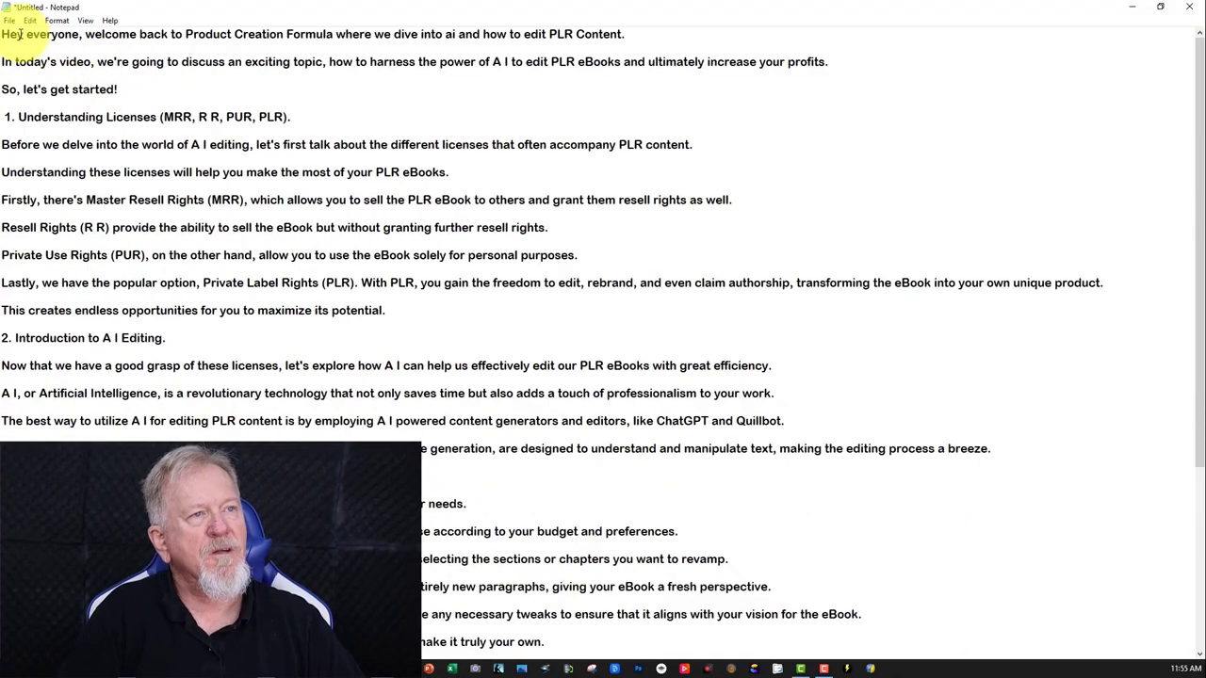
pyautogui.moveTo(3, 34); pyautogui.dragTo(1150, 673)
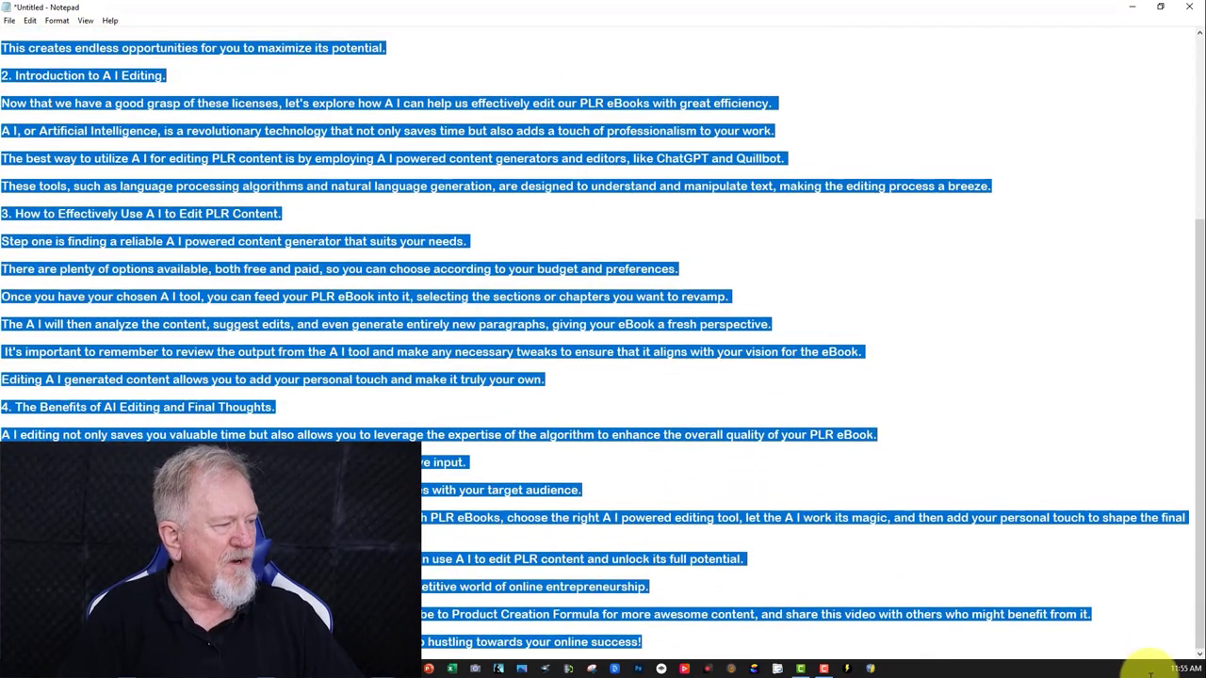
pyautogui.rightClick(314, 104)
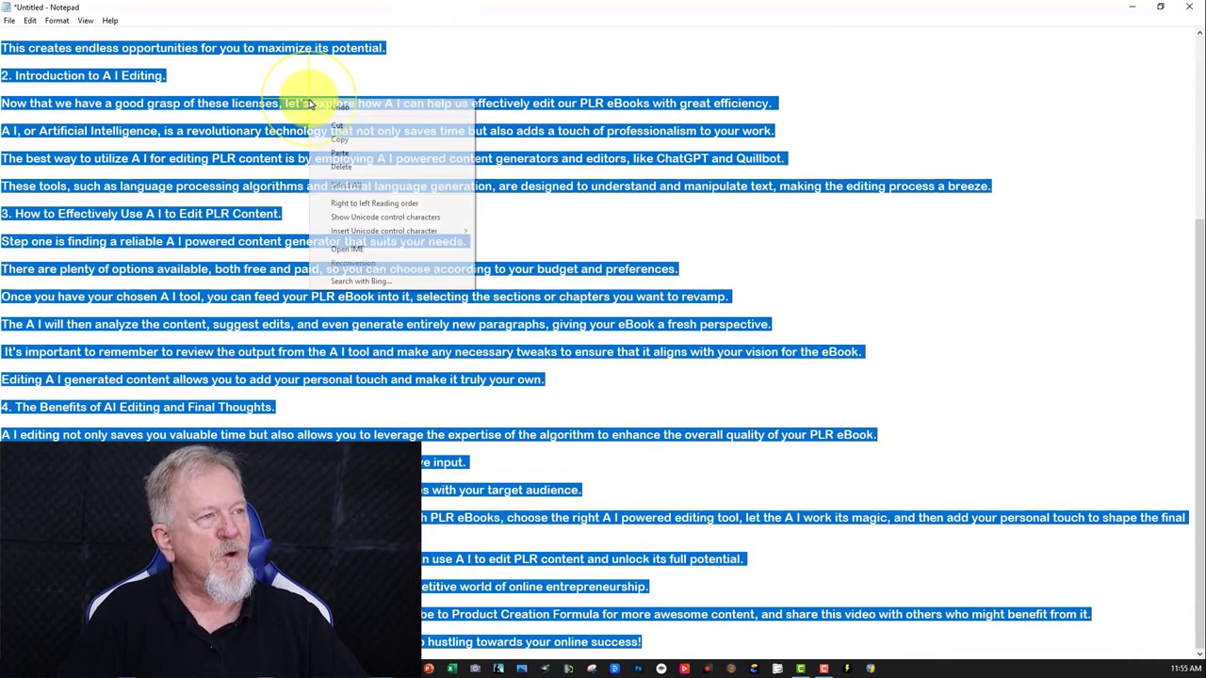
pyautogui.click(344, 162)
pyautogui.hotkey('alt', 'Tab')
pyautogui.moveTo(390, 399)
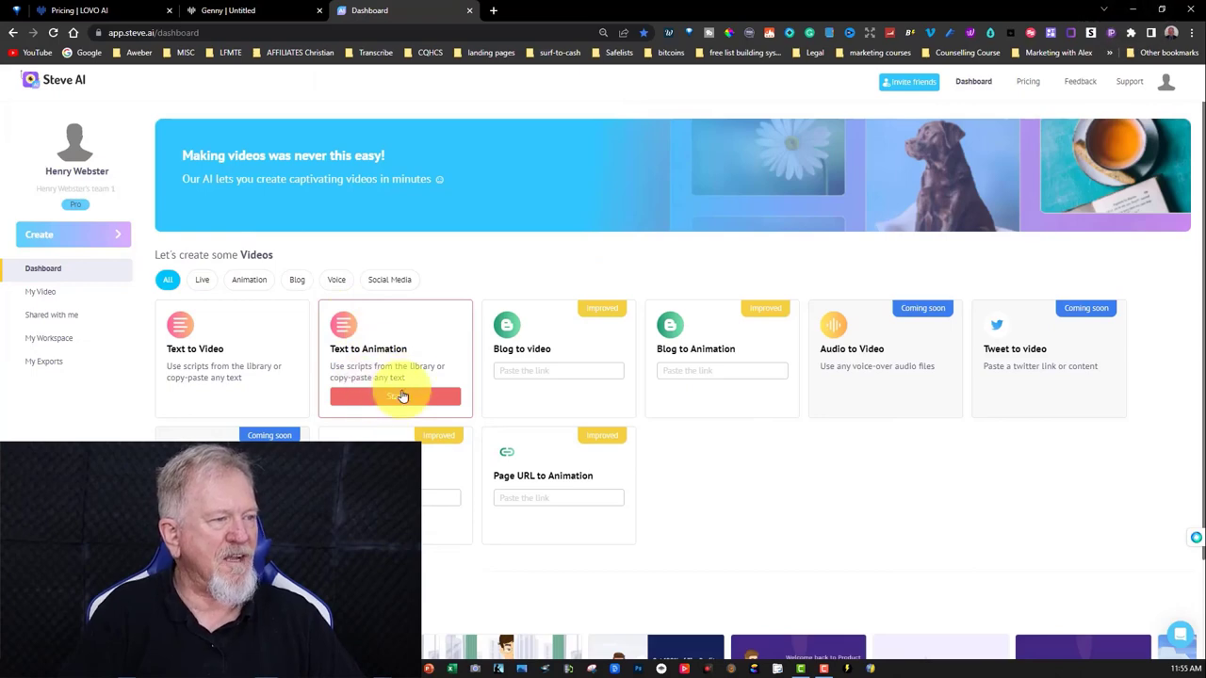
# Start a new Text to Animation video and paste the copied script into Scene 1
pyautogui.click(396, 399)
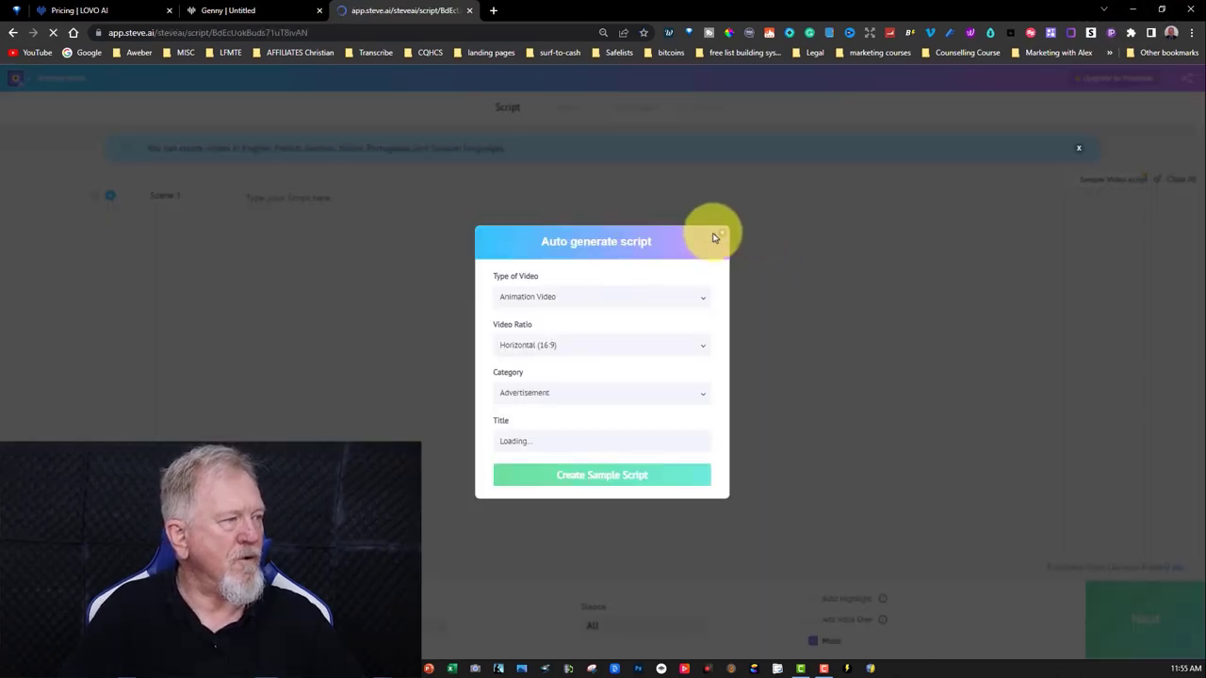
pyautogui.click(721, 231)
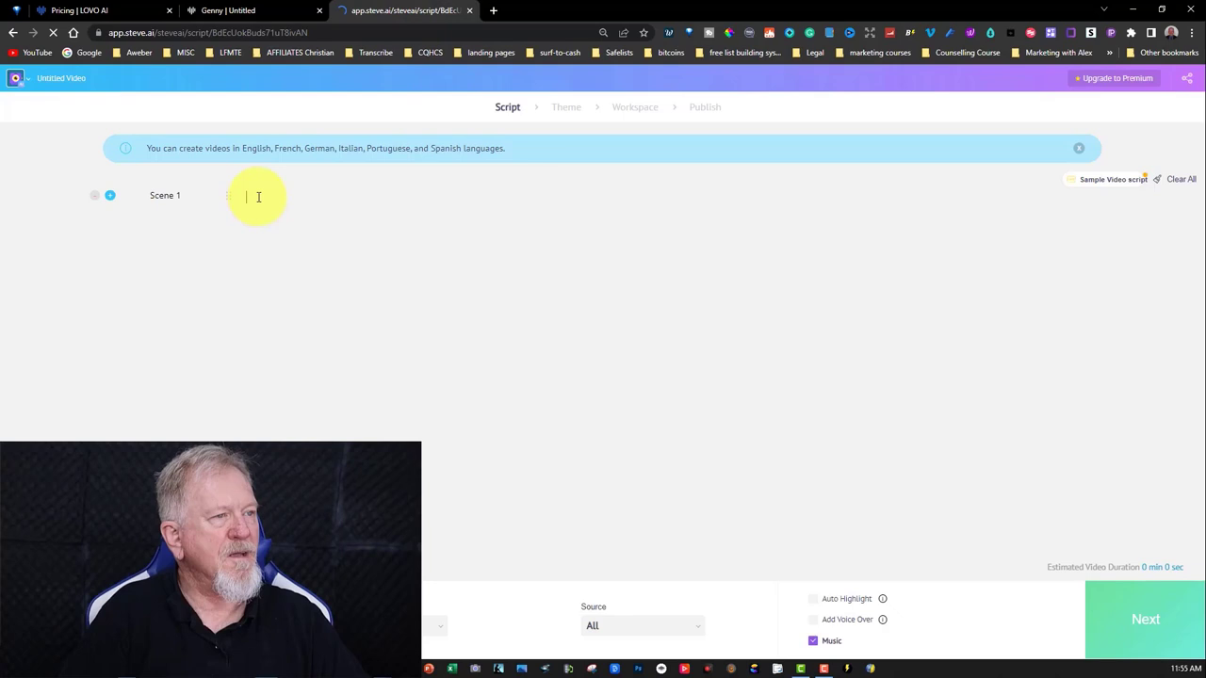
pyautogui.click(261, 194)
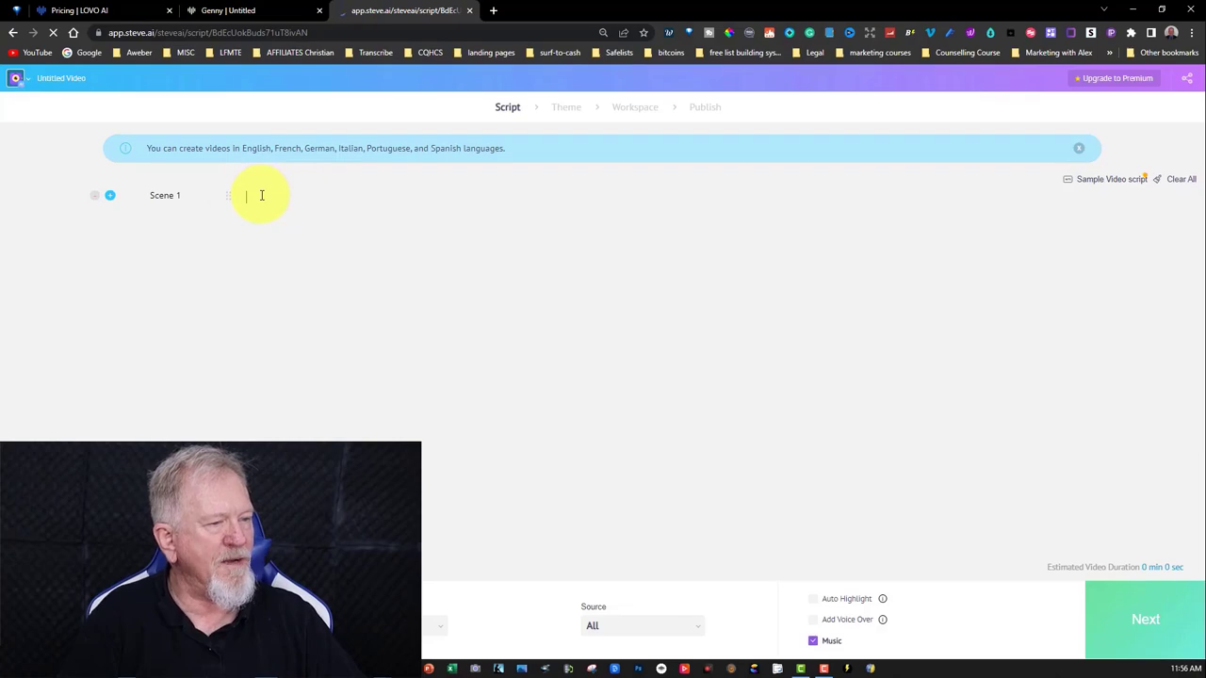
pyautogui.hotkey('ctrl', 'v')
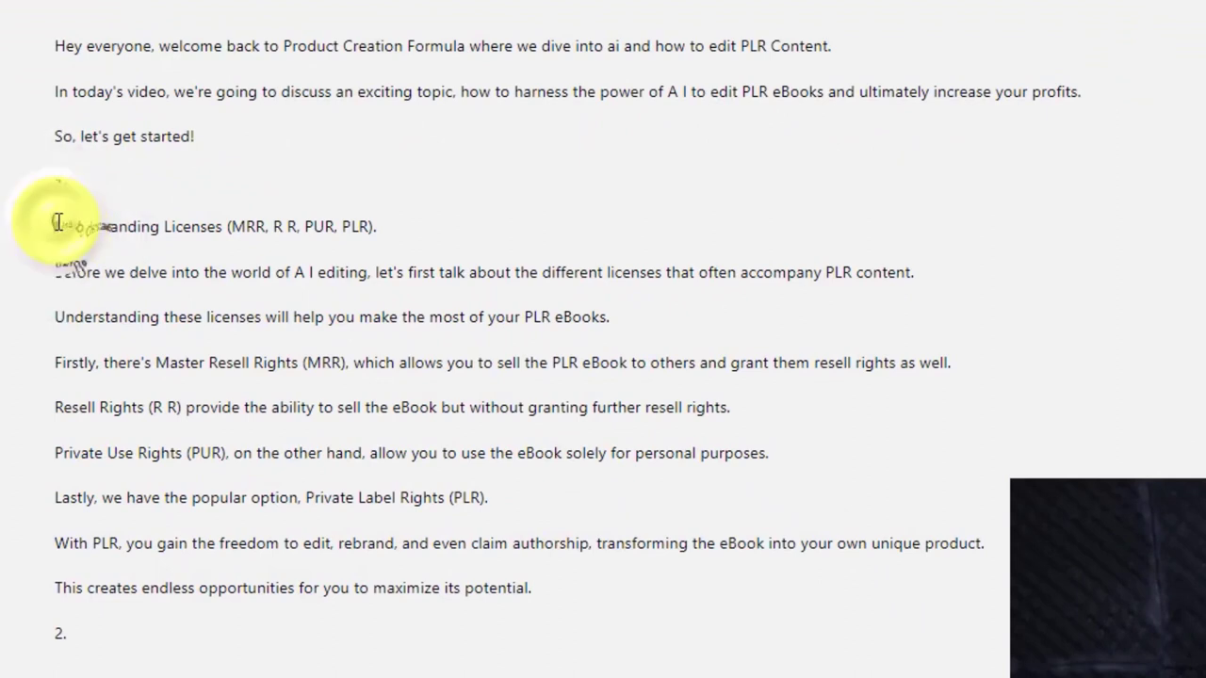
# Join headings 1–4 (Understanding Licenses, Introduction, How to Effectively, The Benefits) onto their numbers
pyautogui.click(53, 224)
pyautogui.press('BackSpace')
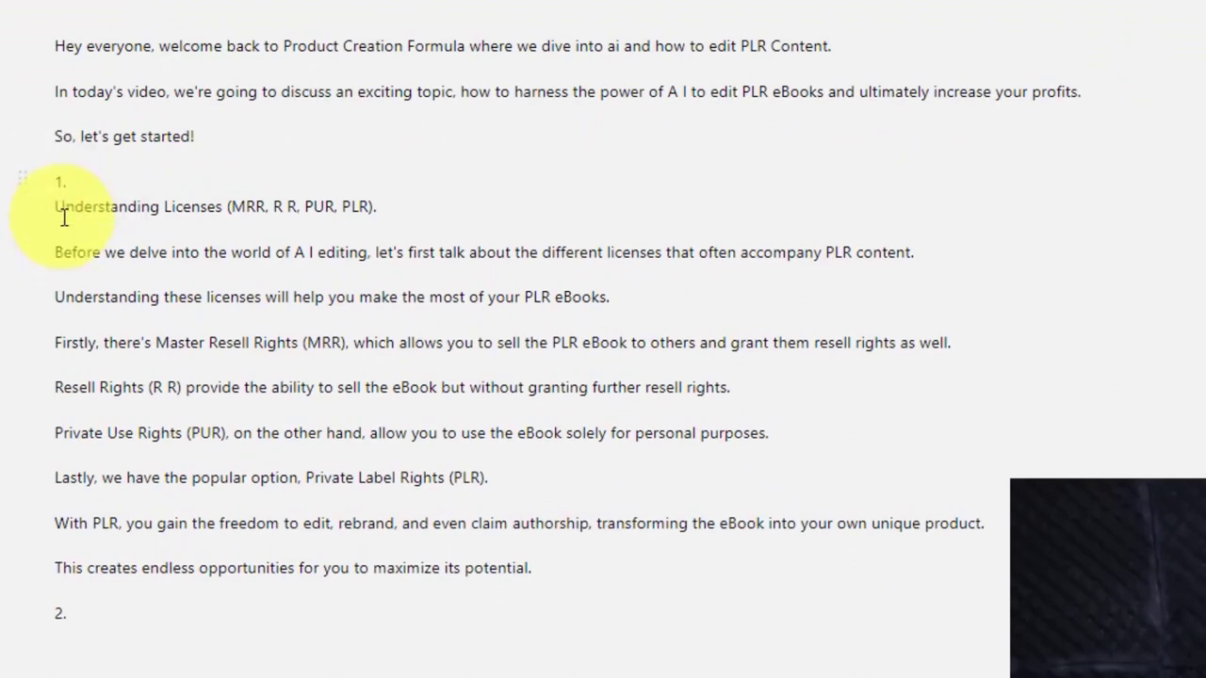
pyautogui.press('BackSpace')
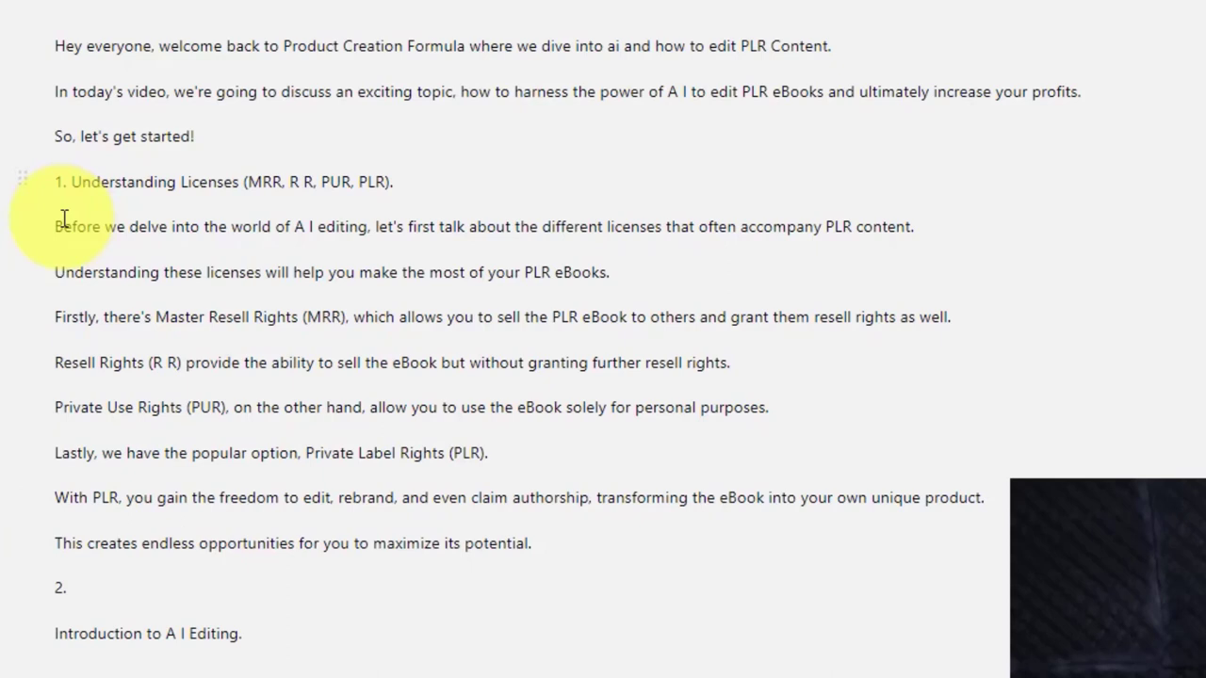
pyautogui.click(57, 636)
pyautogui.press('BackSpace')
pyautogui.hotkey('shift', 'Return')
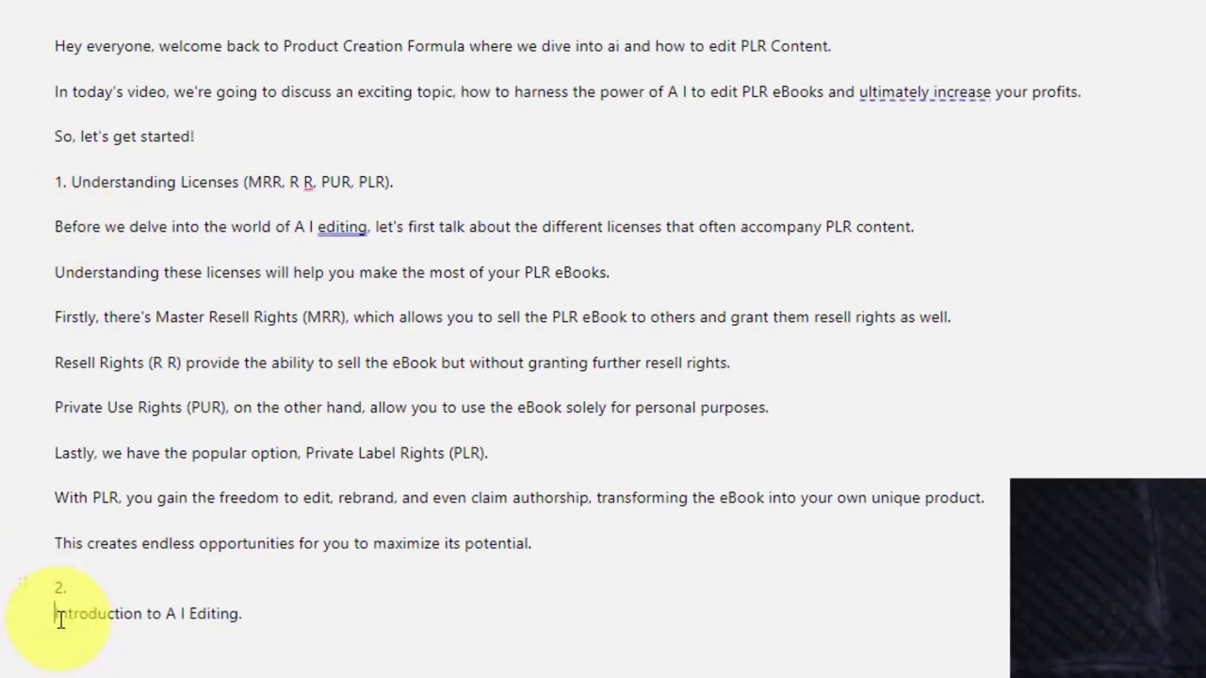
pyautogui.press('BackSpace')
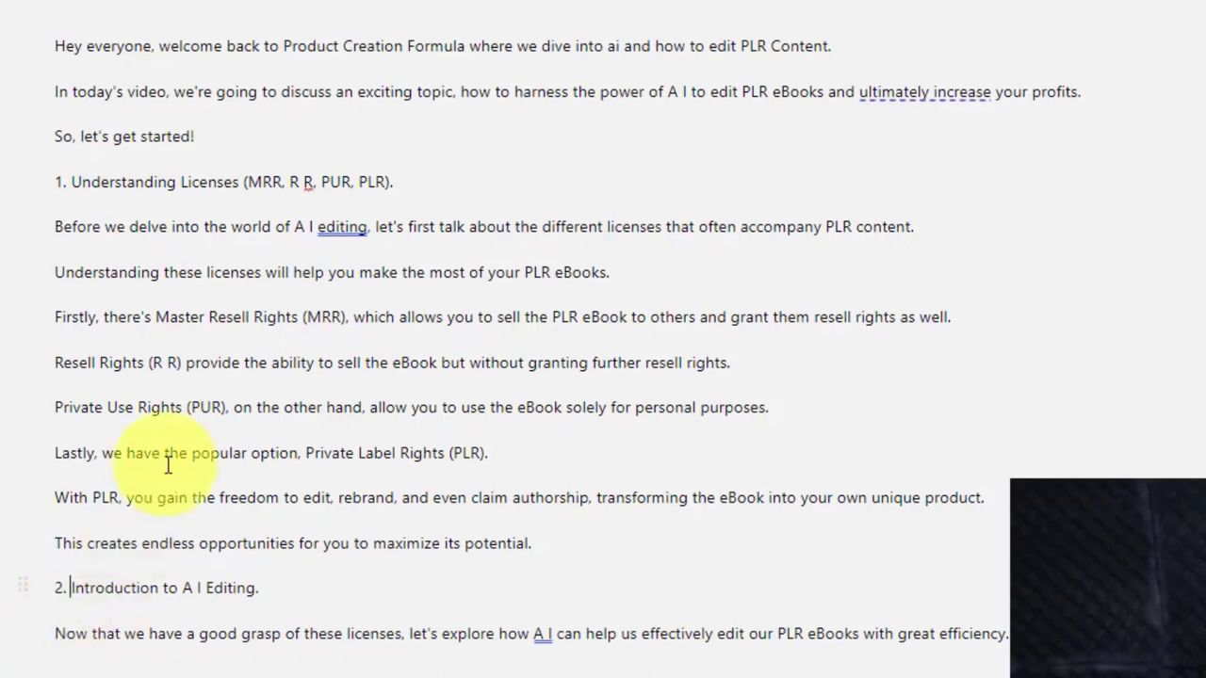
pyautogui.scroll(-3, 113, 471)
pyautogui.click(57, 487)
pyautogui.press('BackSpace')
pyautogui.hotkey('shift', 'Return')
pyautogui.press('BackSpace')
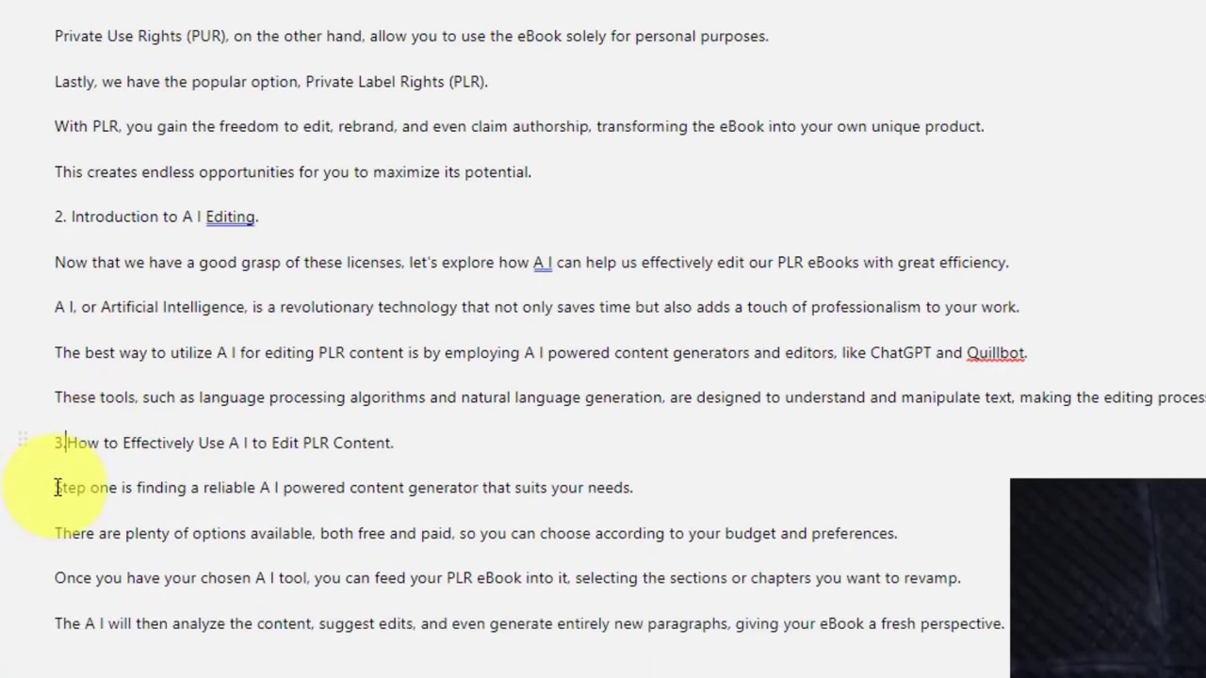
pyautogui.scroll(-2, 60, 601)
pyautogui.click(57, 622)
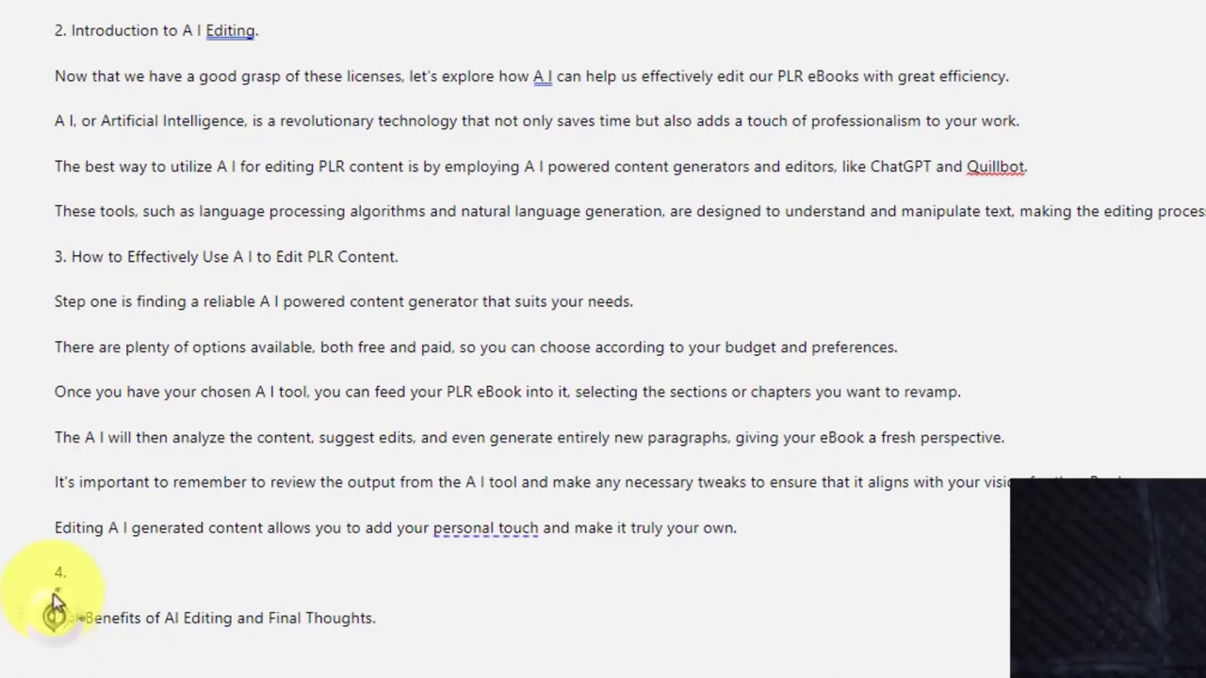
pyautogui.press('BackSpace')
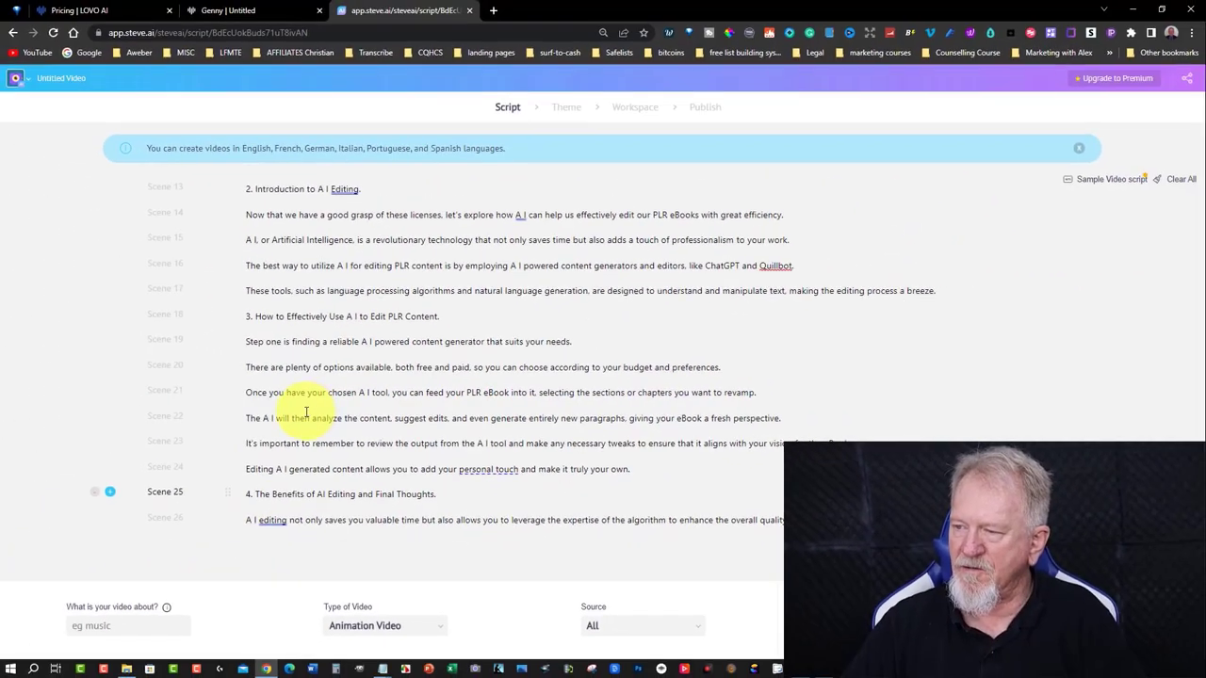
# Split the recap sentence into a new scene after the word 'tool', adding a period
pyautogui.scroll(-4, 306, 412)
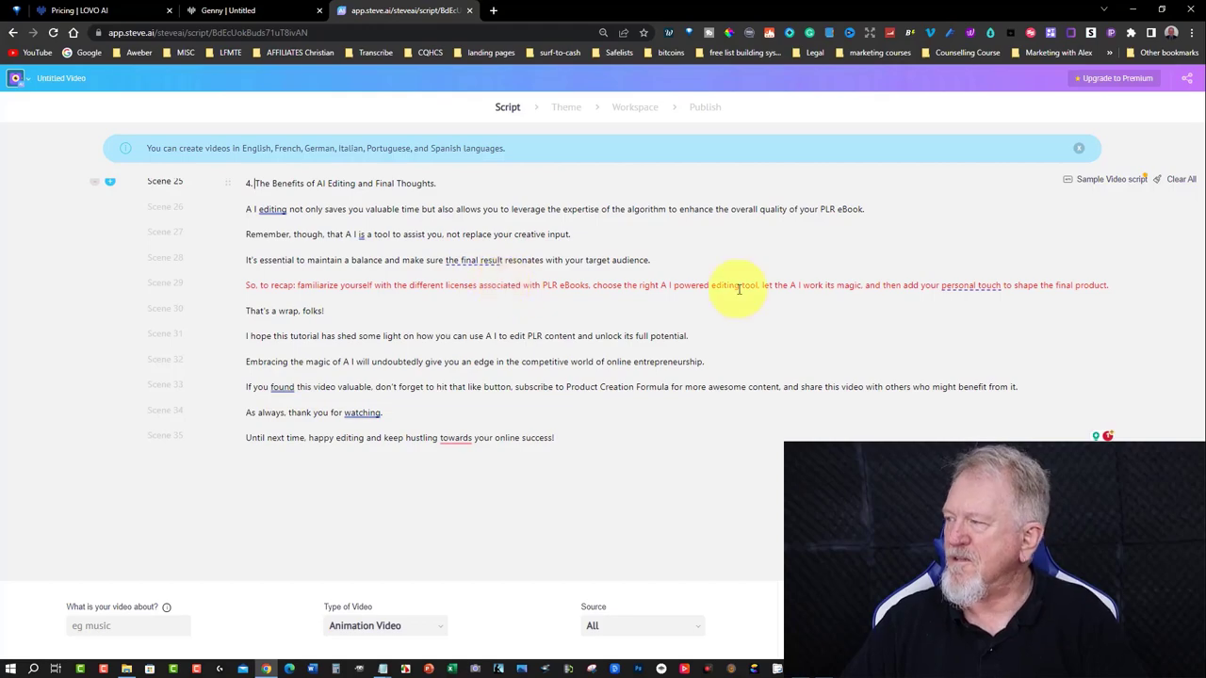
pyautogui.click(676, 285)
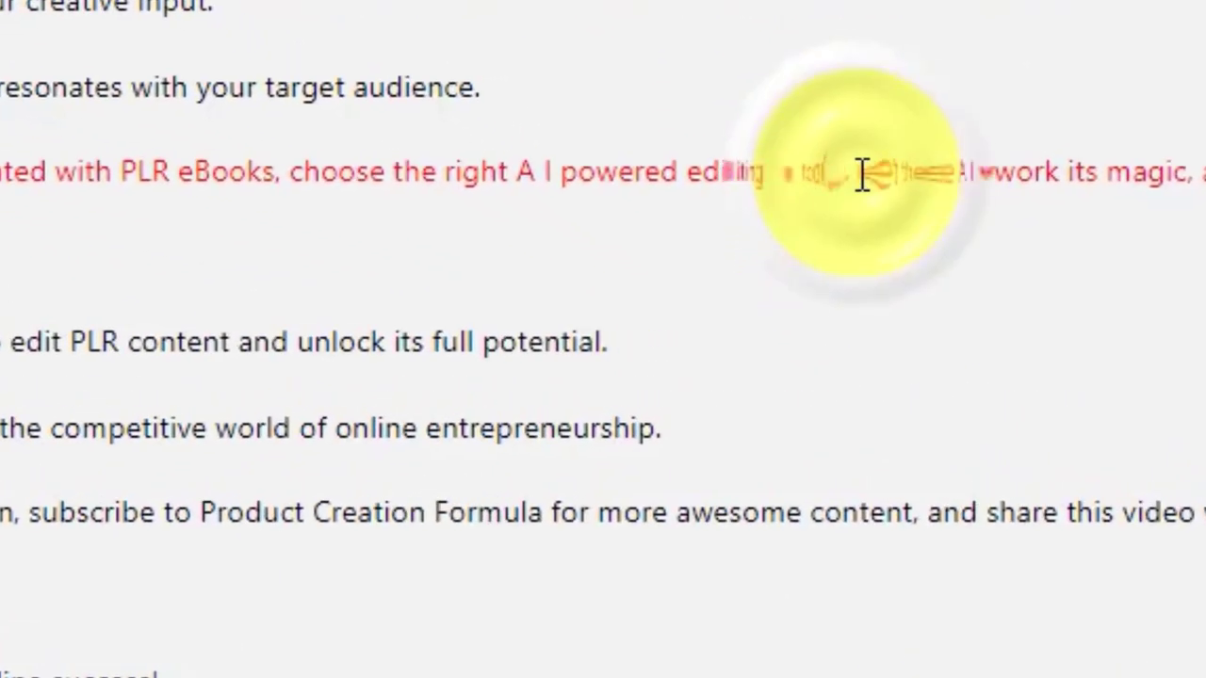
pyautogui.click(843, 169)
pyautogui.write('.')
pyautogui.press('Return')
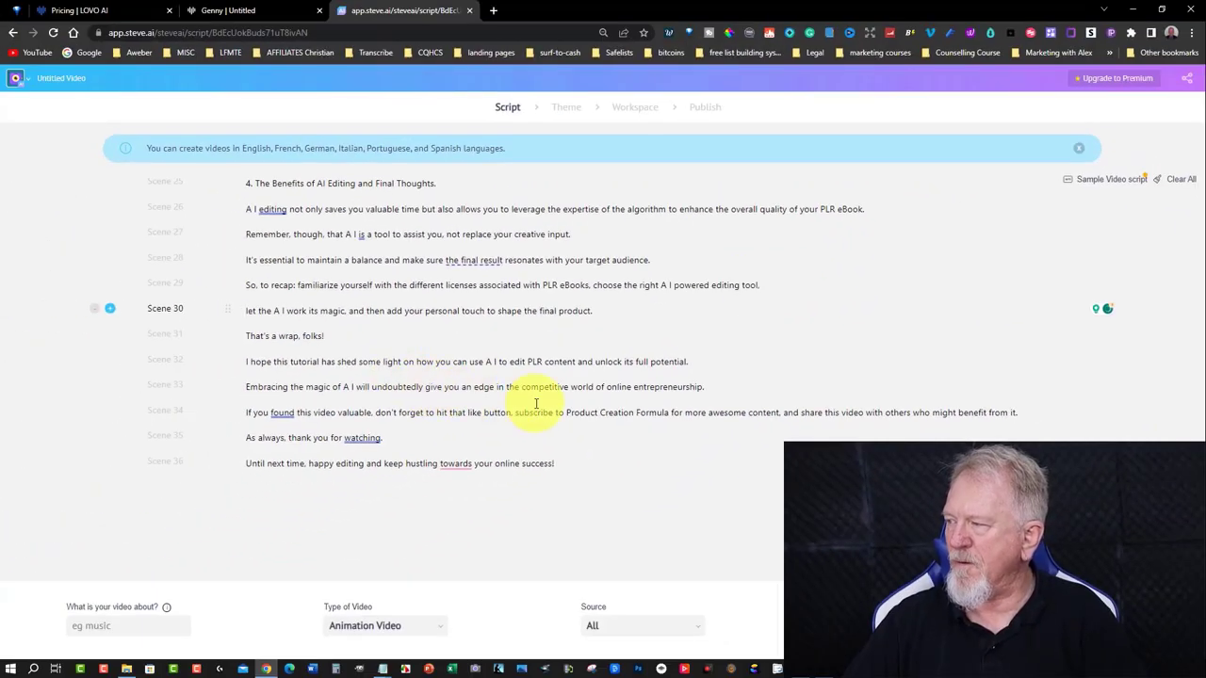
# Enter 'Abooks and ai' as the video topic and continue to the Theme step
pyautogui.click(111, 624)
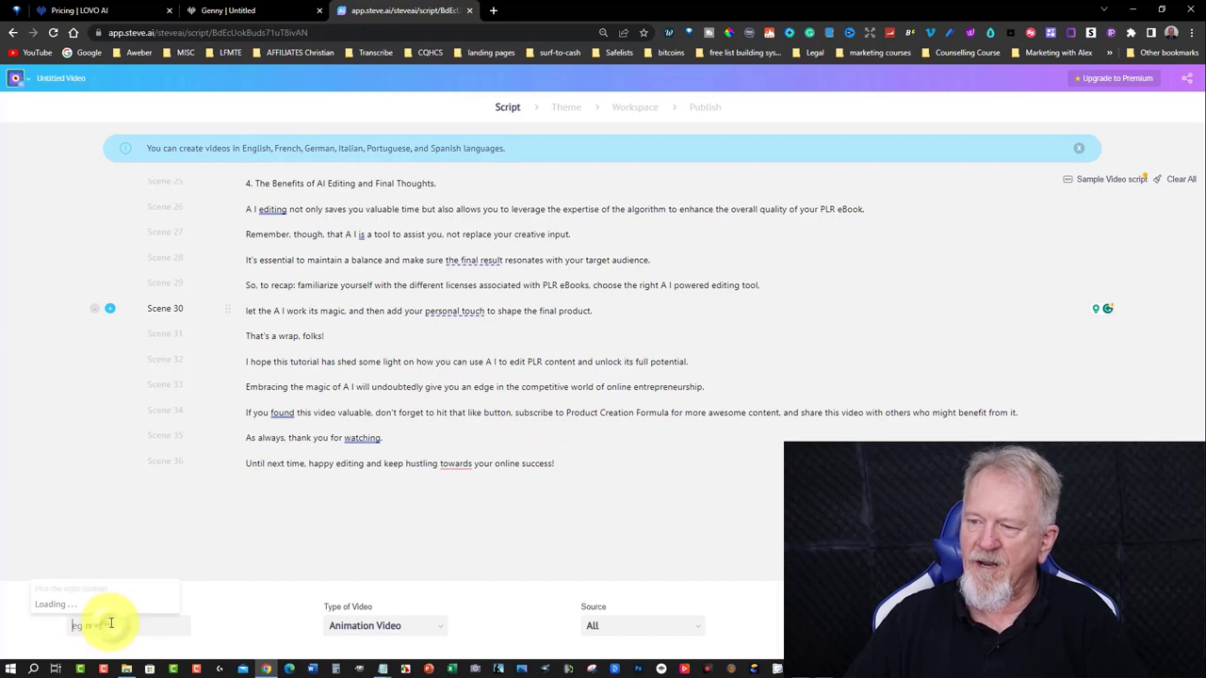
pyautogui.write('A')
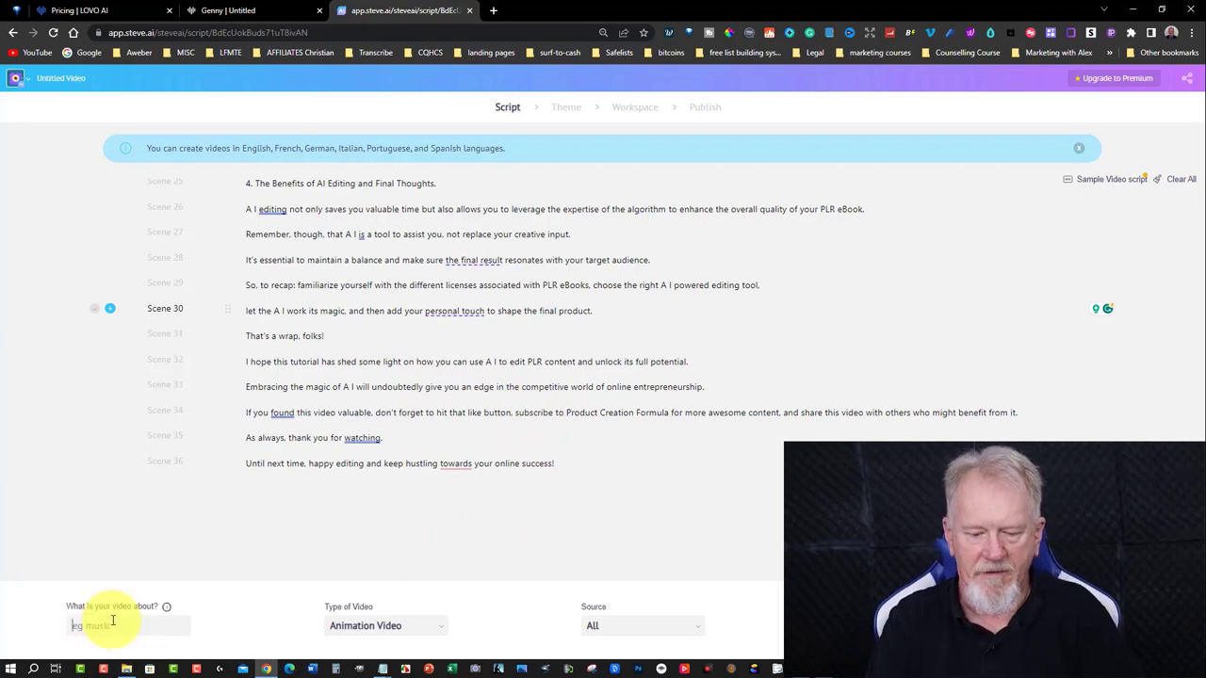
pyautogui.write('books and ')
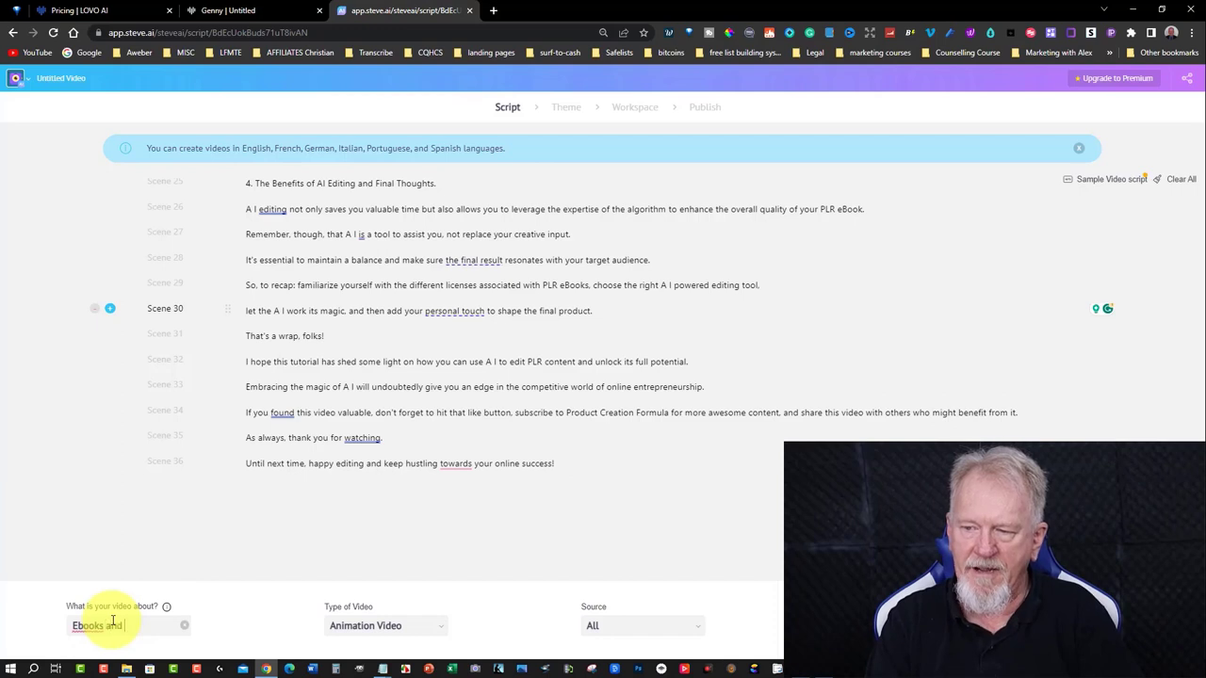
pyautogui.write('ai')
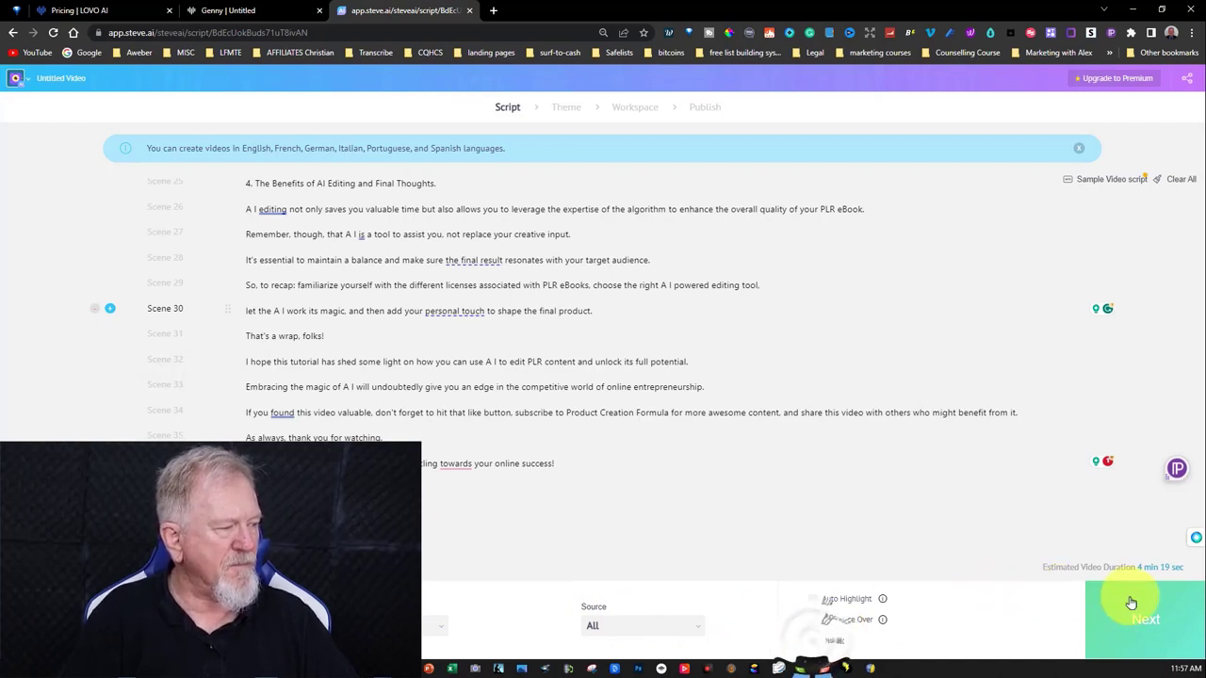
pyautogui.click(1140, 621)
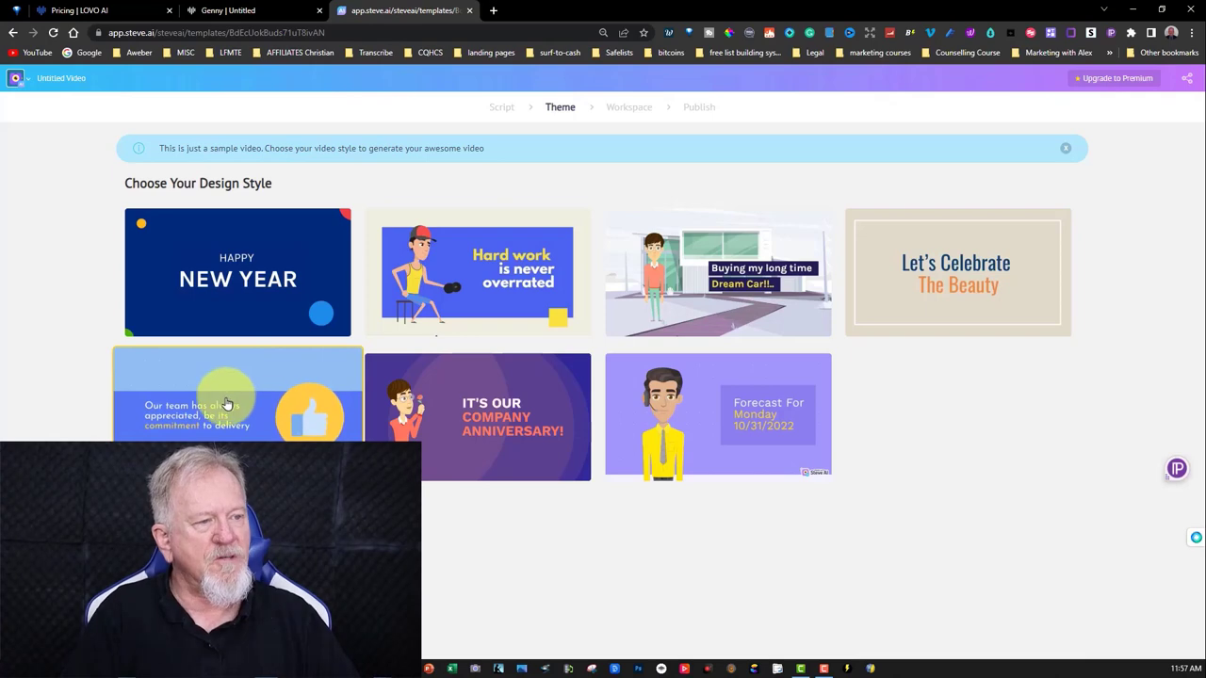
# Choose the thumbs-up team design, then lengthen scene 1 to 8 seconds and scene 2 to 10 seconds
pyautogui.click(226, 404)
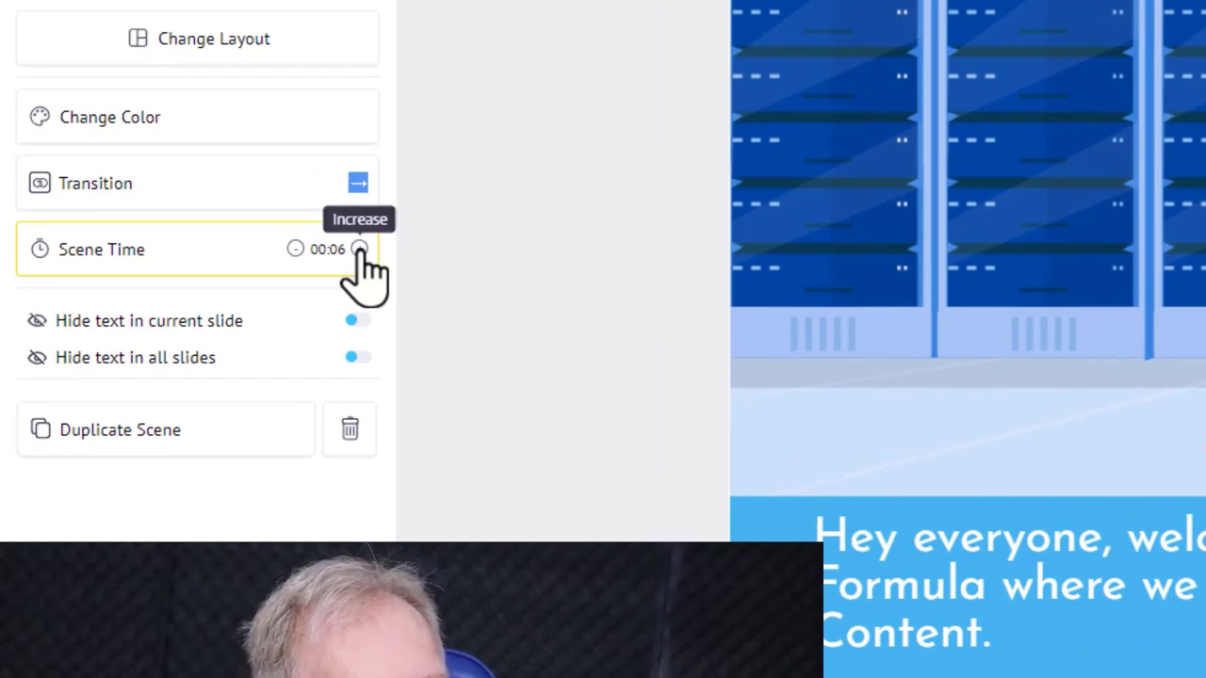
pyautogui.click(359, 248)
pyautogui.click(358, 248)
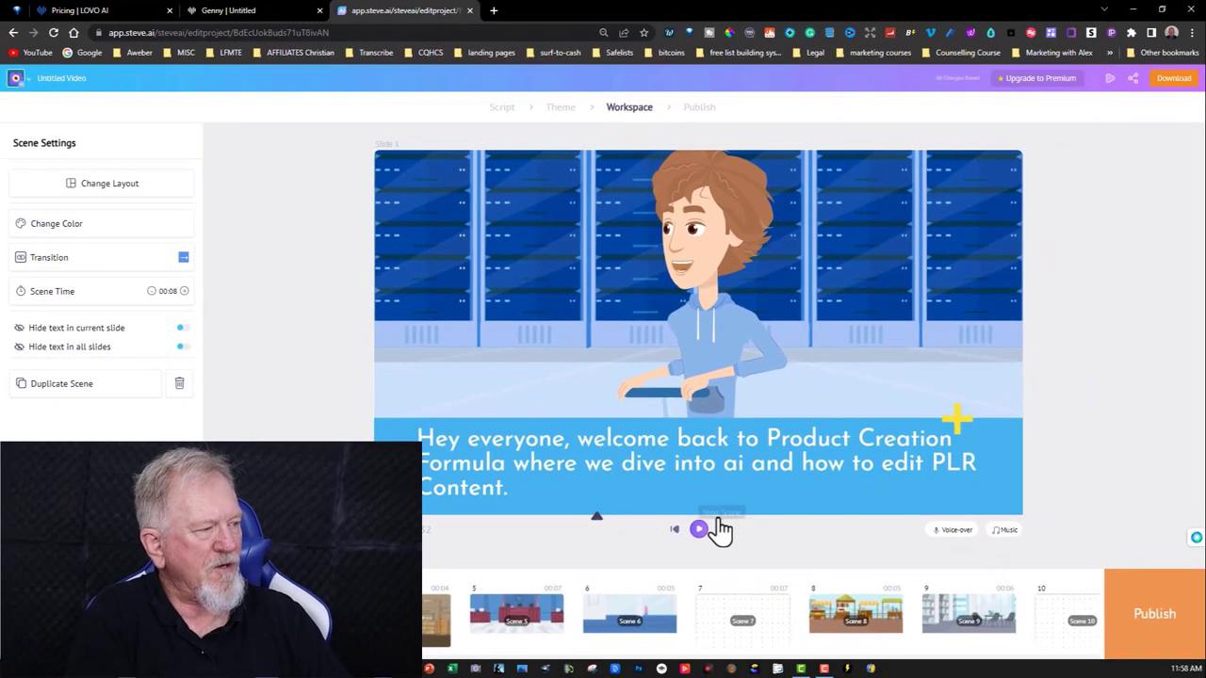
pyautogui.click(800, 550)
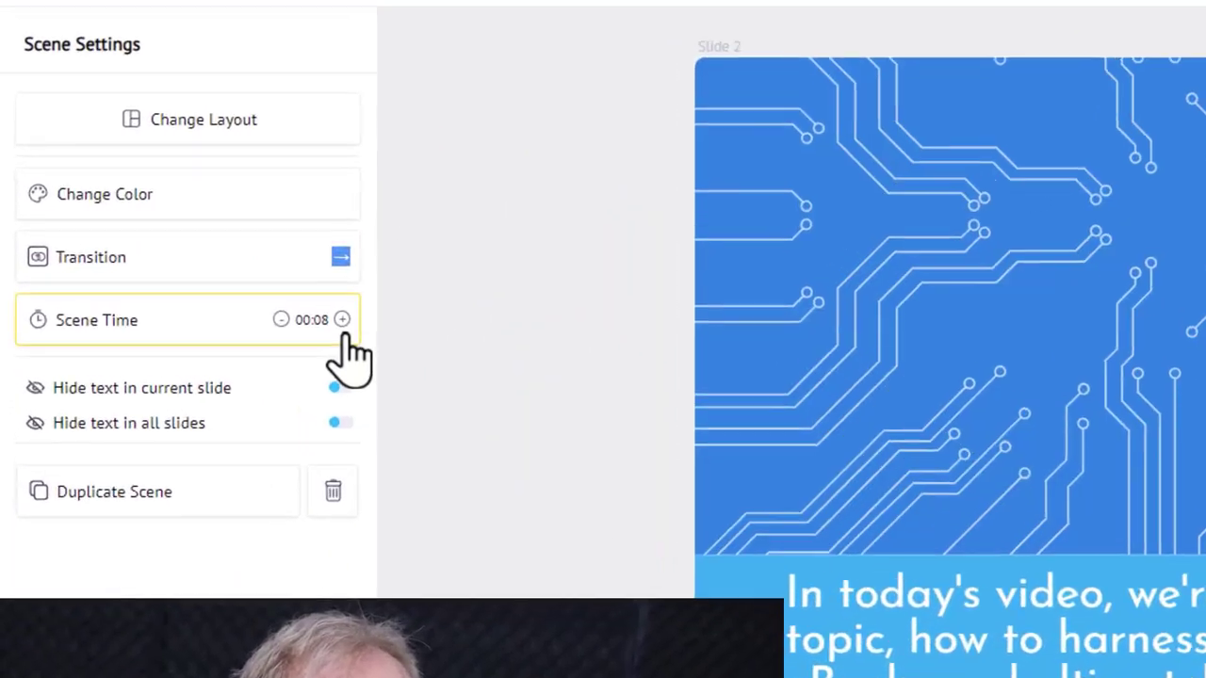
pyautogui.click(341, 319)
pyautogui.click(341, 319)
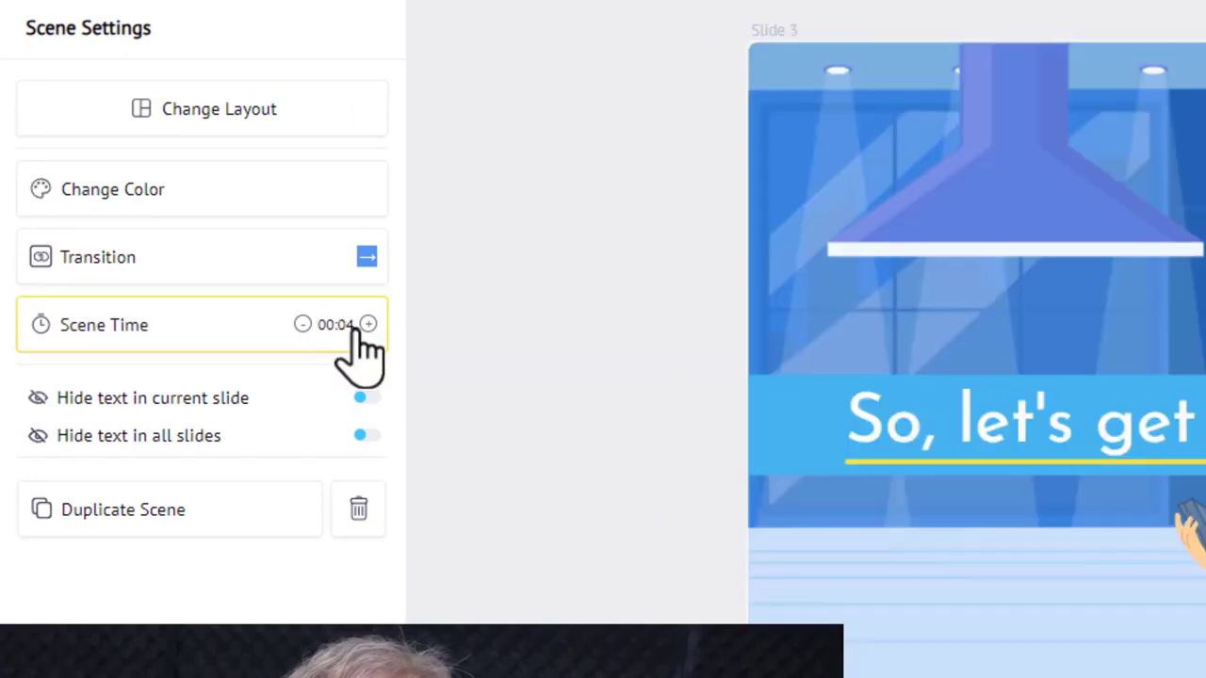
# Lengthen scene 3 to 6 seconds and step on through slides 4 and 5
pyautogui.click(368, 324)
pyautogui.click(368, 324)
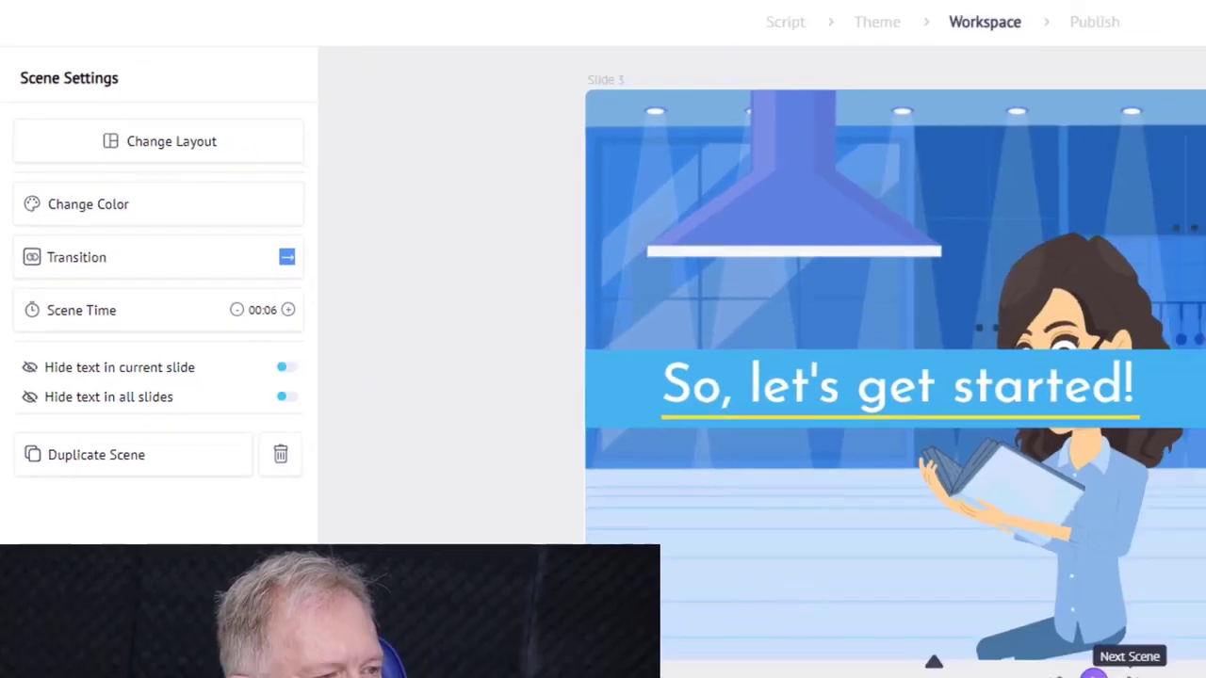
pyautogui.click(1138, 674)
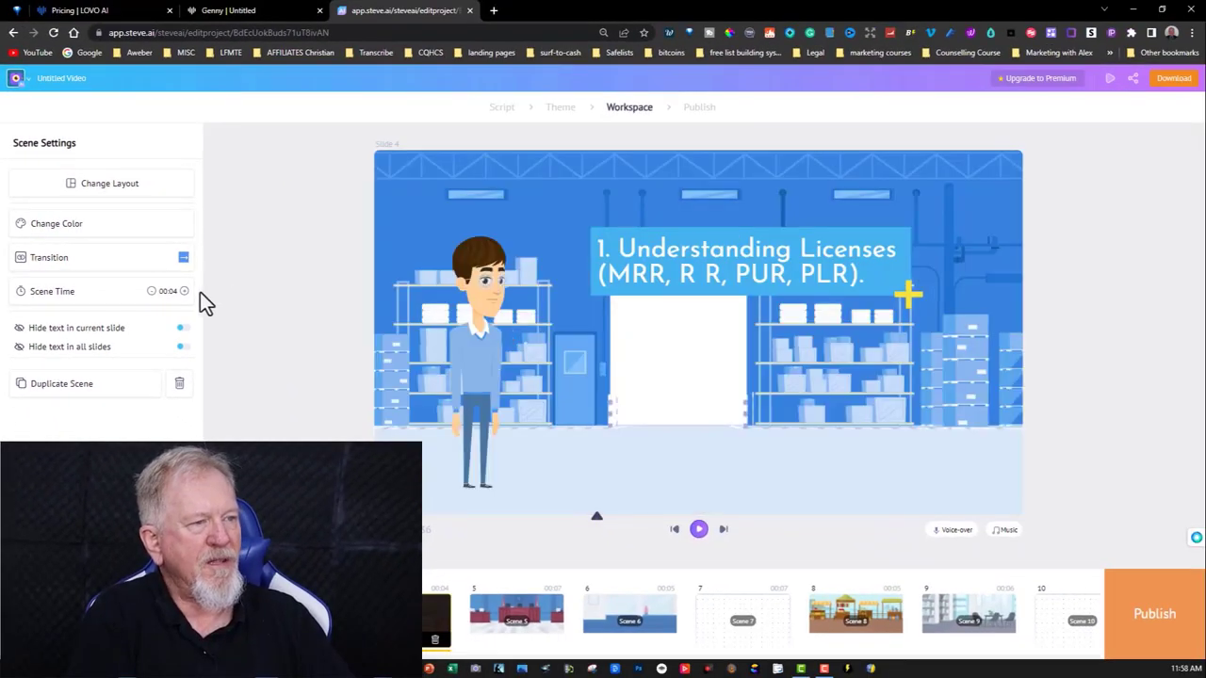
pyautogui.click(723, 529)
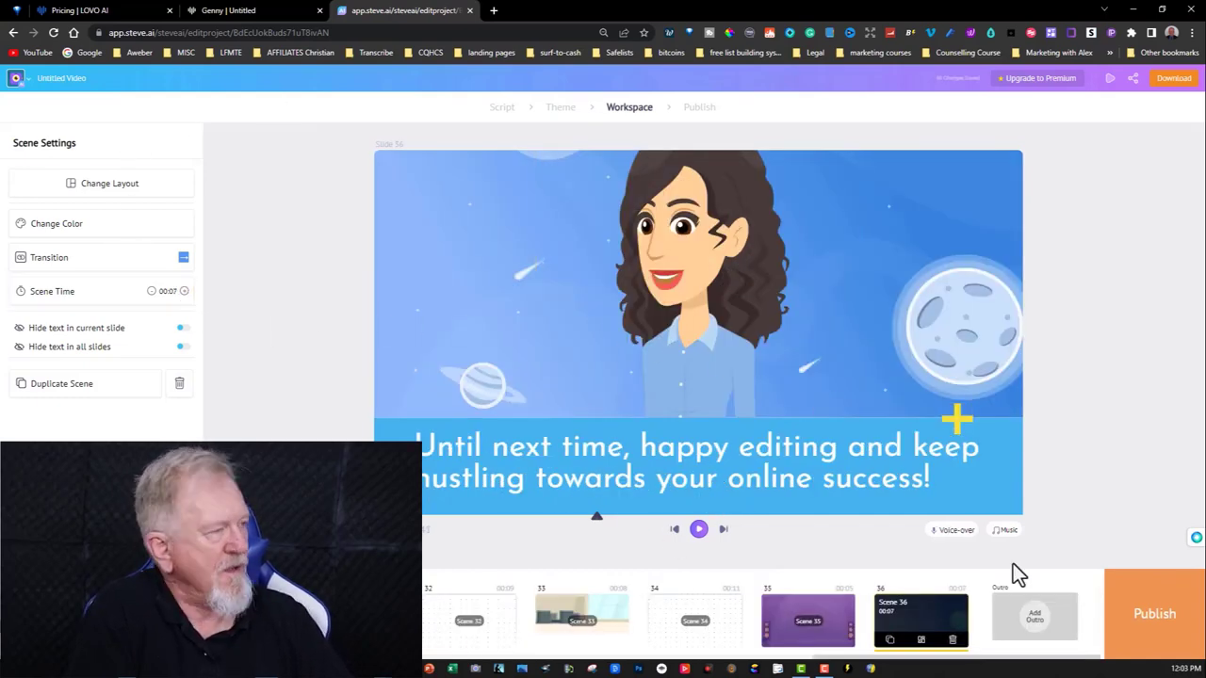
# Publish the video titled 'PLR and AI' at Full HD 1080p and download it as Mp4
pyautogui.click(1154, 617)
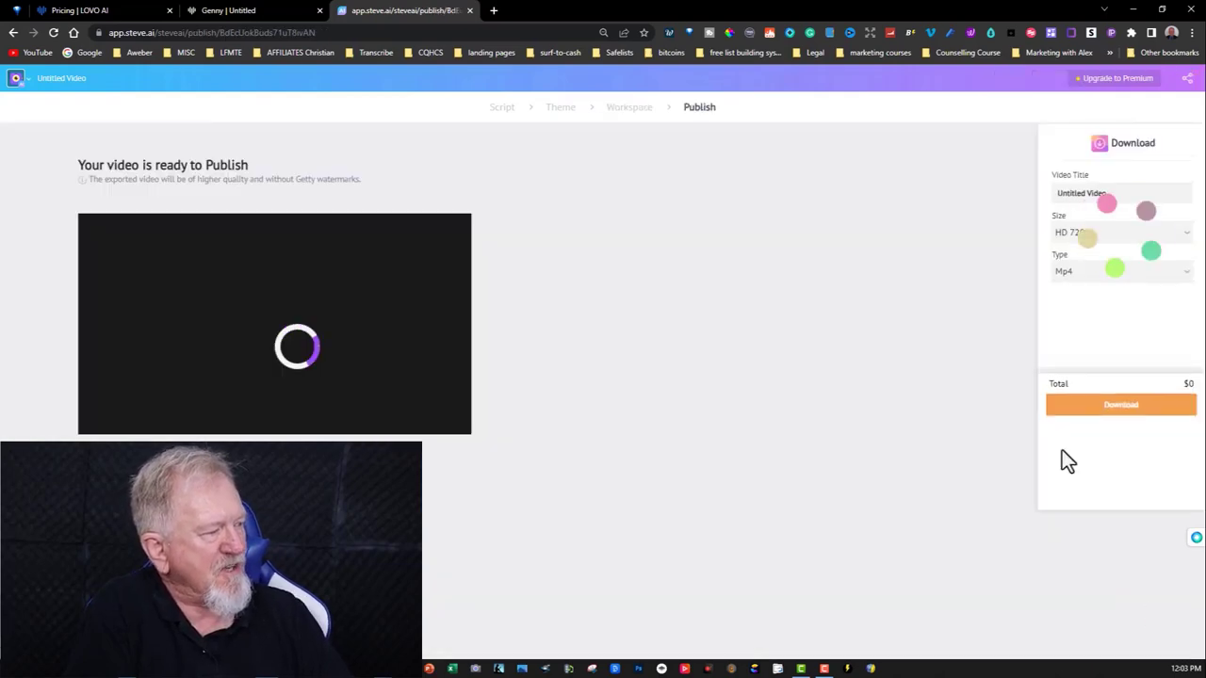
pyautogui.click(1188, 242)
pyautogui.click(1097, 298)
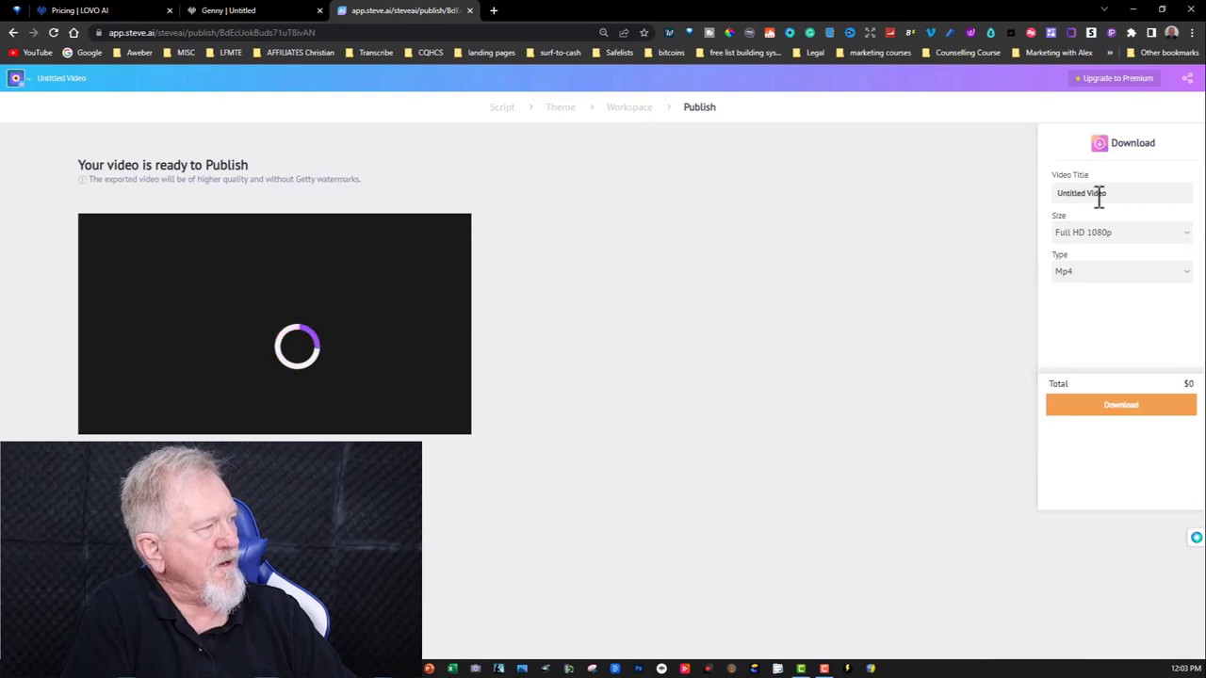
pyautogui.write('PLR and AI')
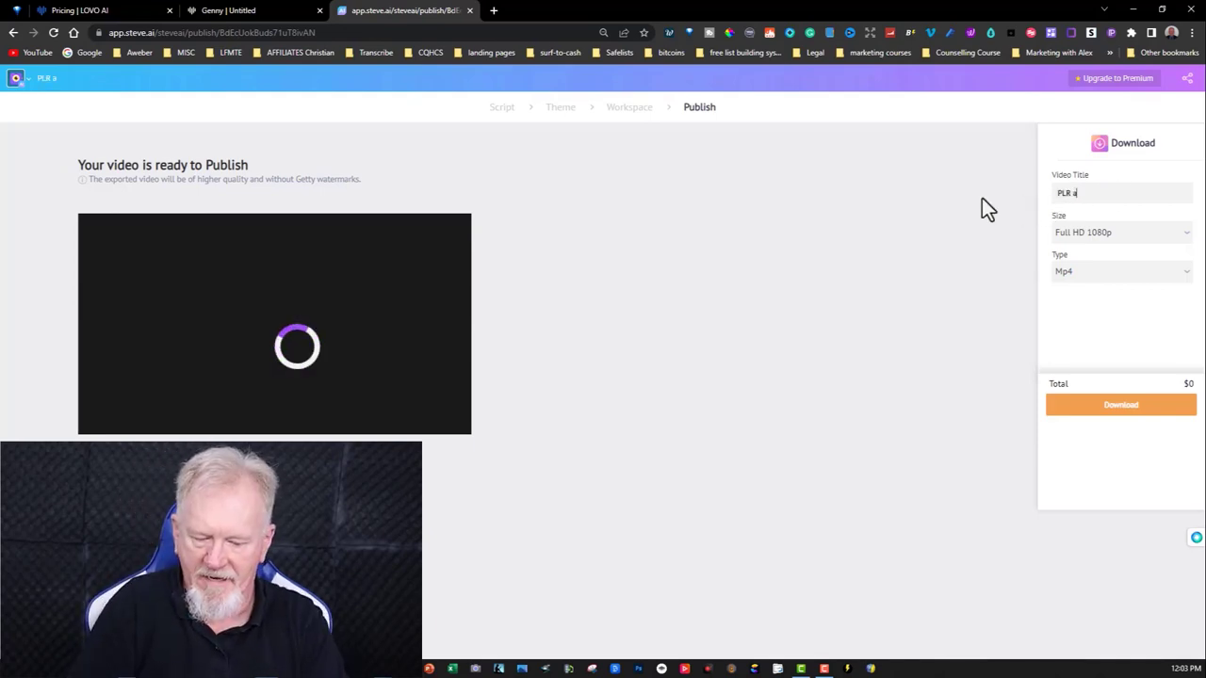
pyautogui.click(1128, 407)
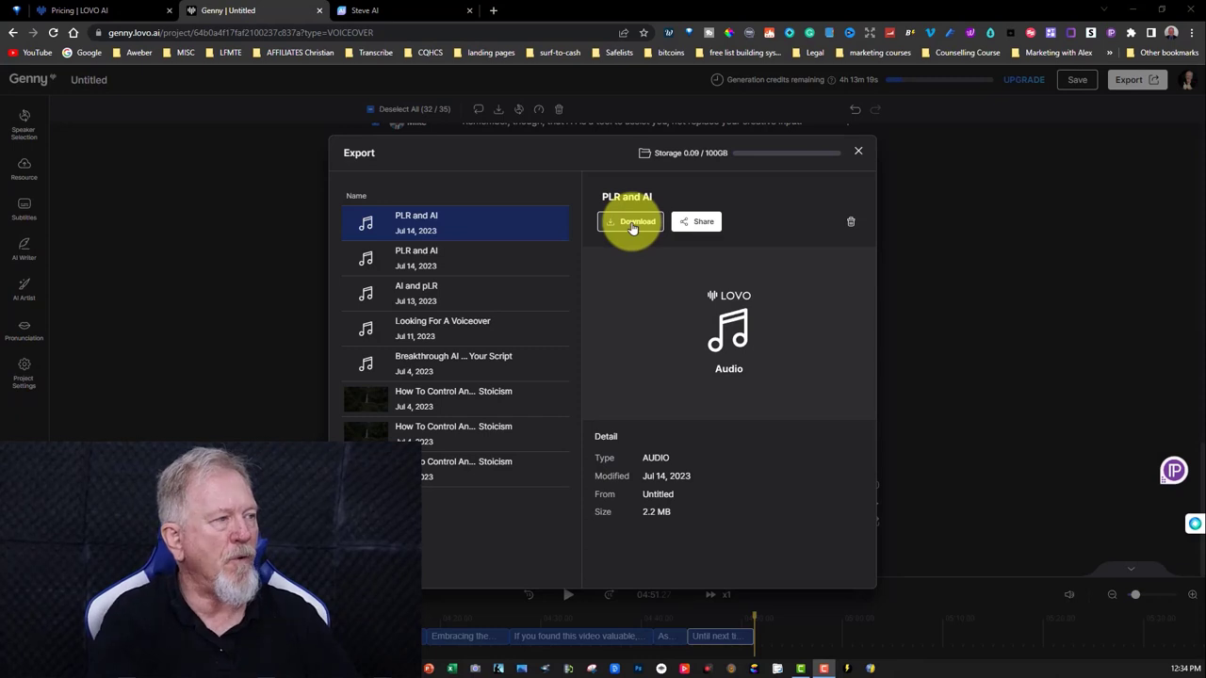
# Save the 'PLR and AI' voiceover audio into the Desktop 'PLR and AI' folder
pyautogui.click(633, 228)
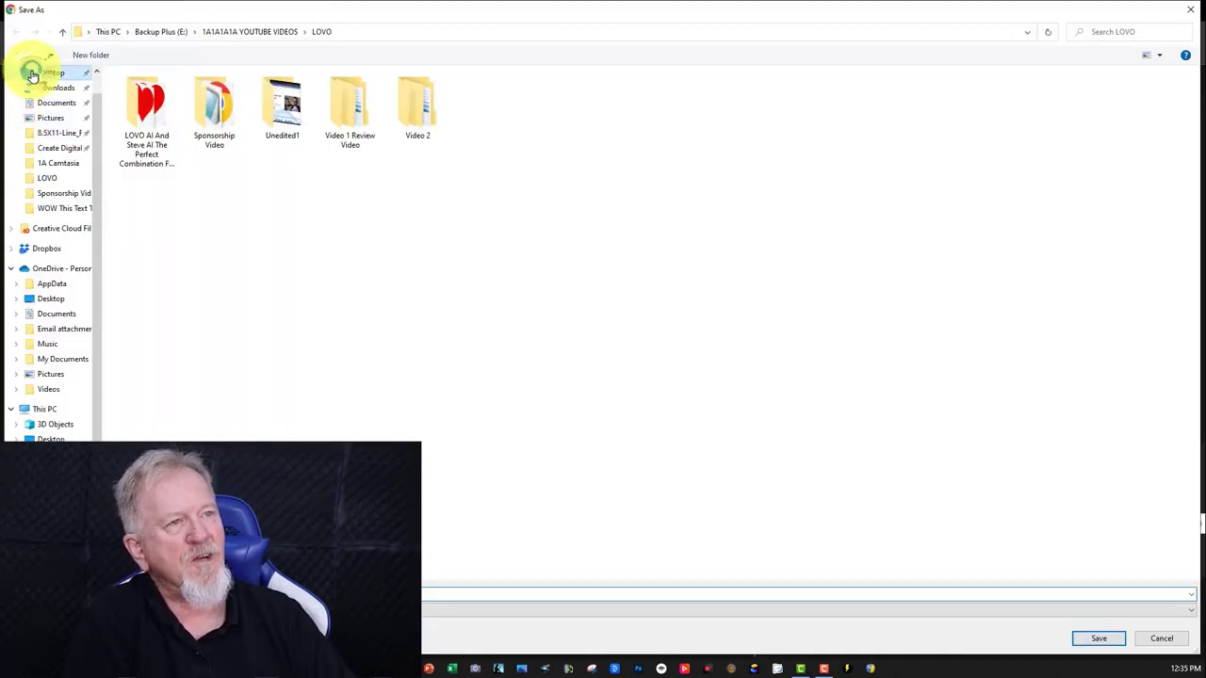
pyautogui.click(38, 73)
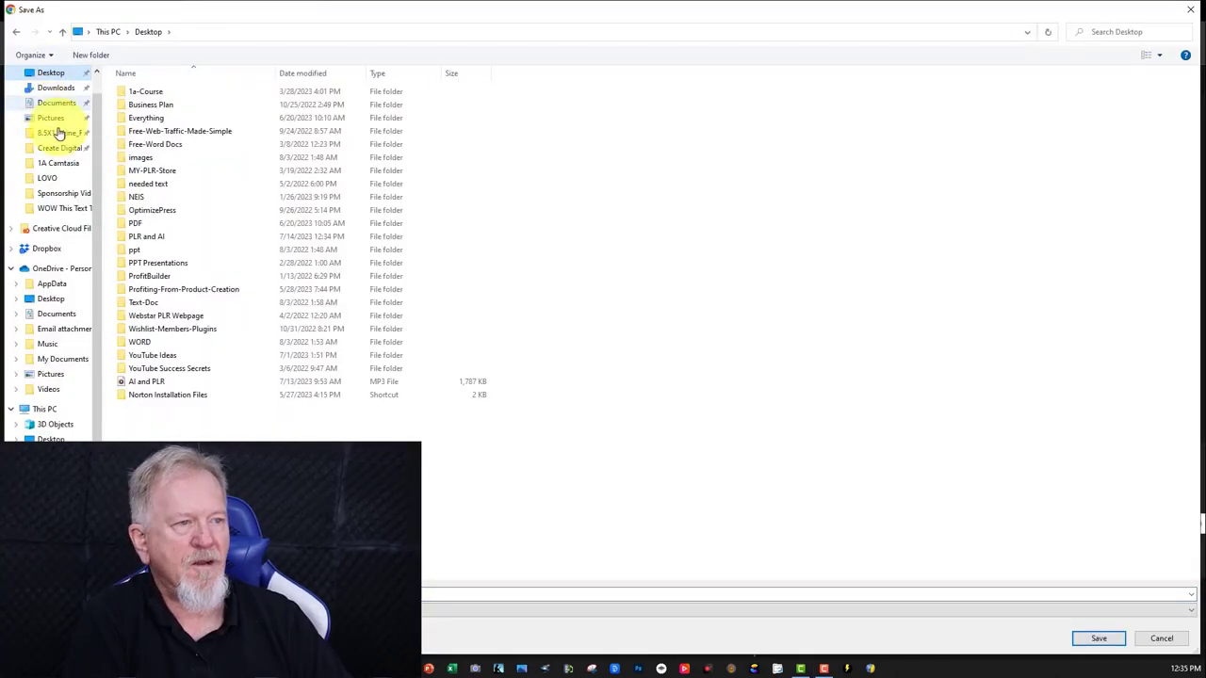
pyautogui.doubleClick(123, 241)
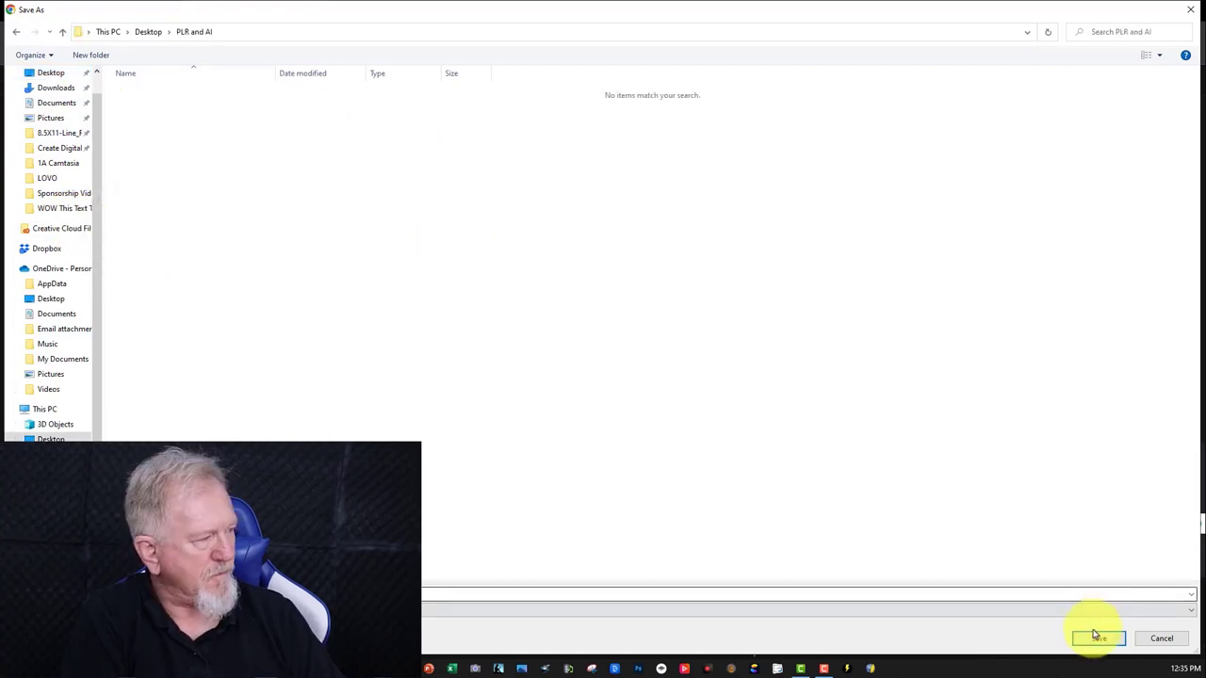
pyautogui.click(1098, 639)
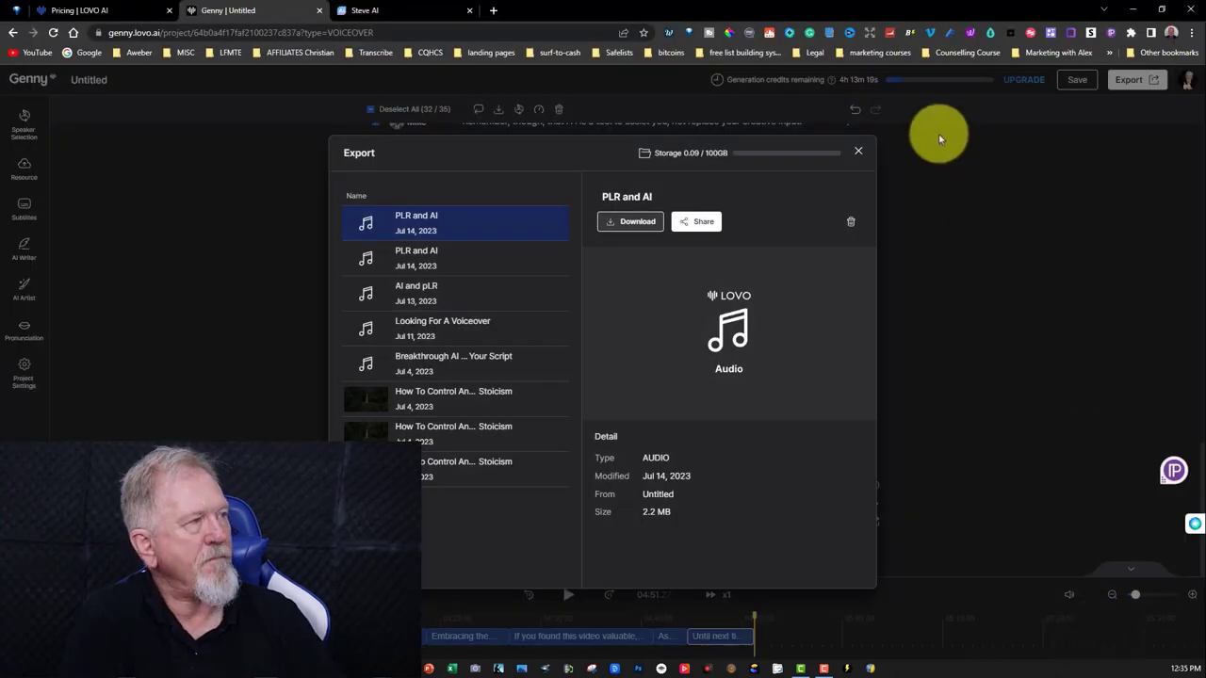
# Download the exported PLR and AI video and move the MP4 into the Desktop 'PLR and AI' folder
pyautogui.click(412, 10)
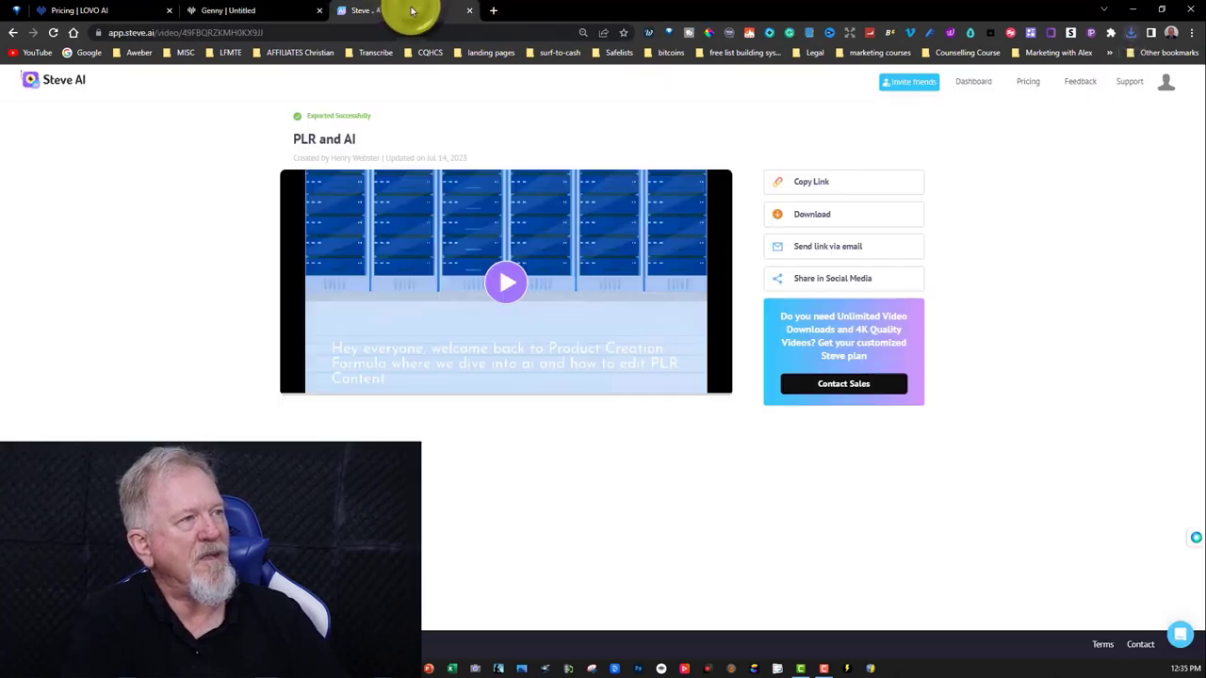
pyautogui.click(796, 216)
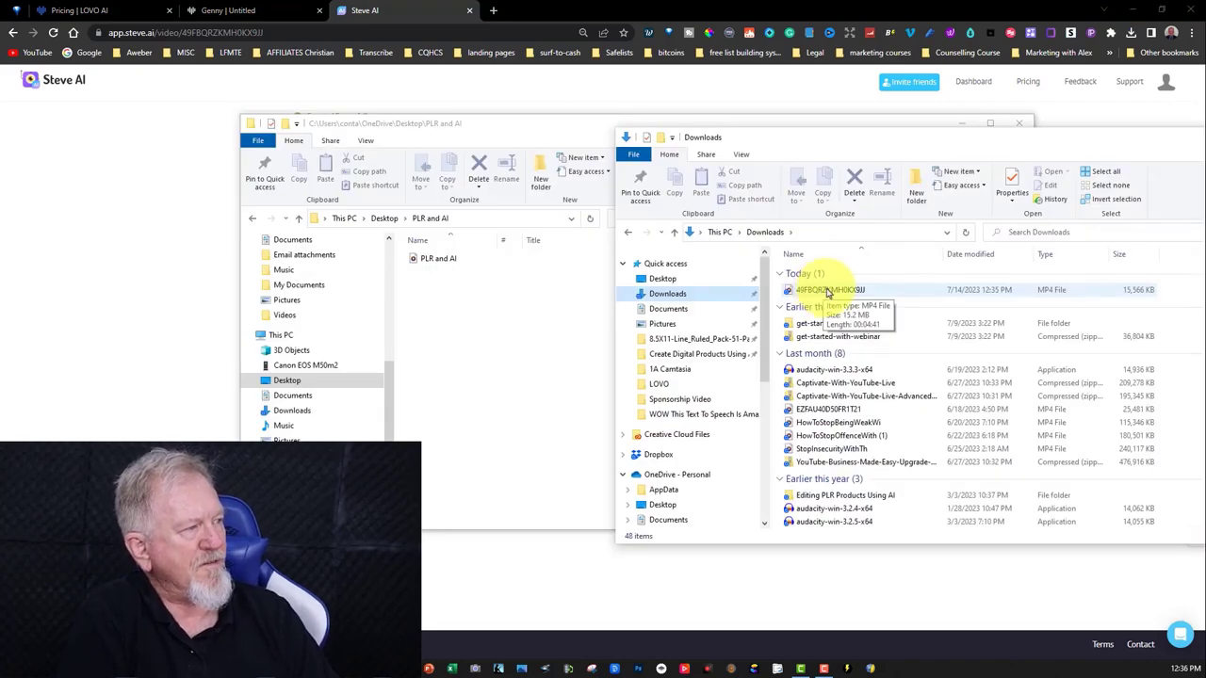
pyautogui.click(828, 290)
pyautogui.moveTo(829, 293); pyautogui.dragTo(436, 322)
pyautogui.click(474, 339)
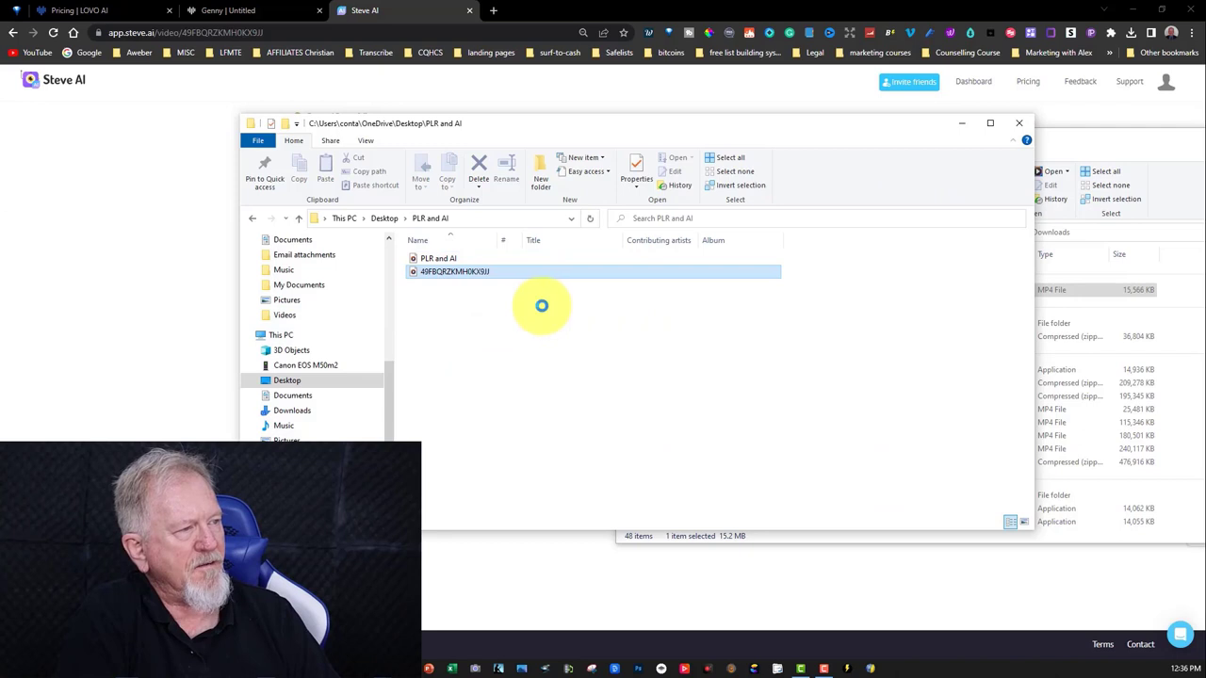
pyautogui.click(807, 370)
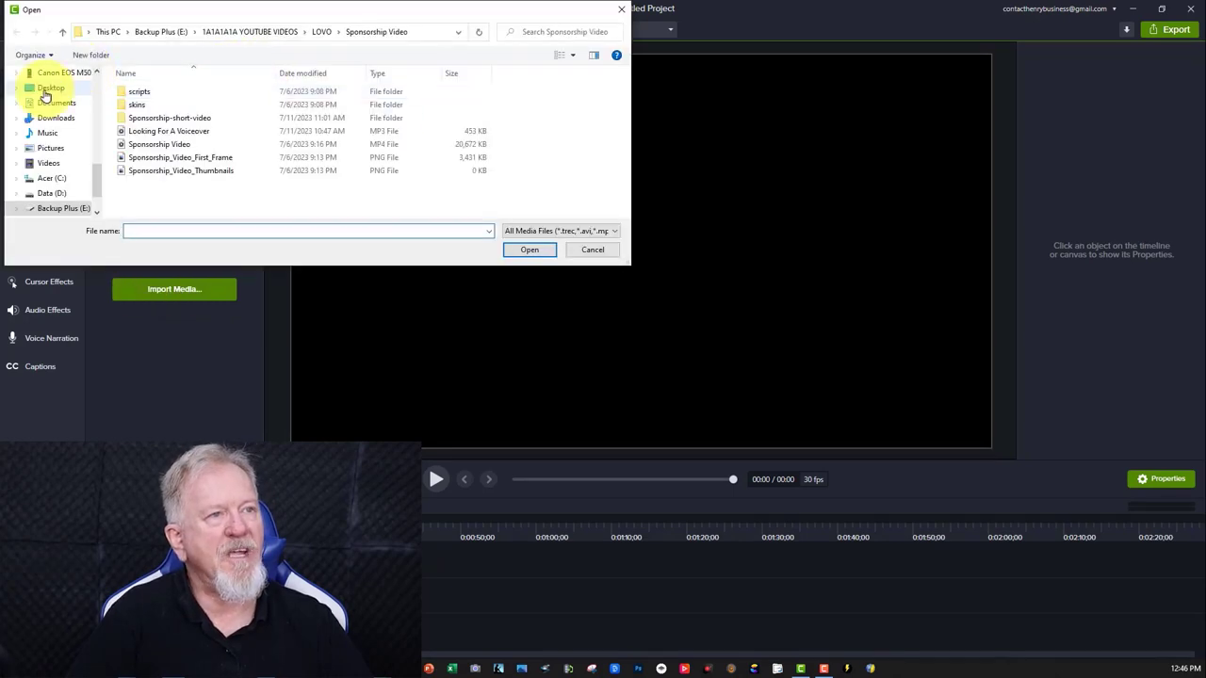
# Import the Steve AI video and PLR and AI.mp3 from Desktop > PLR and AI into Camtasia
pyautogui.click(45, 91)
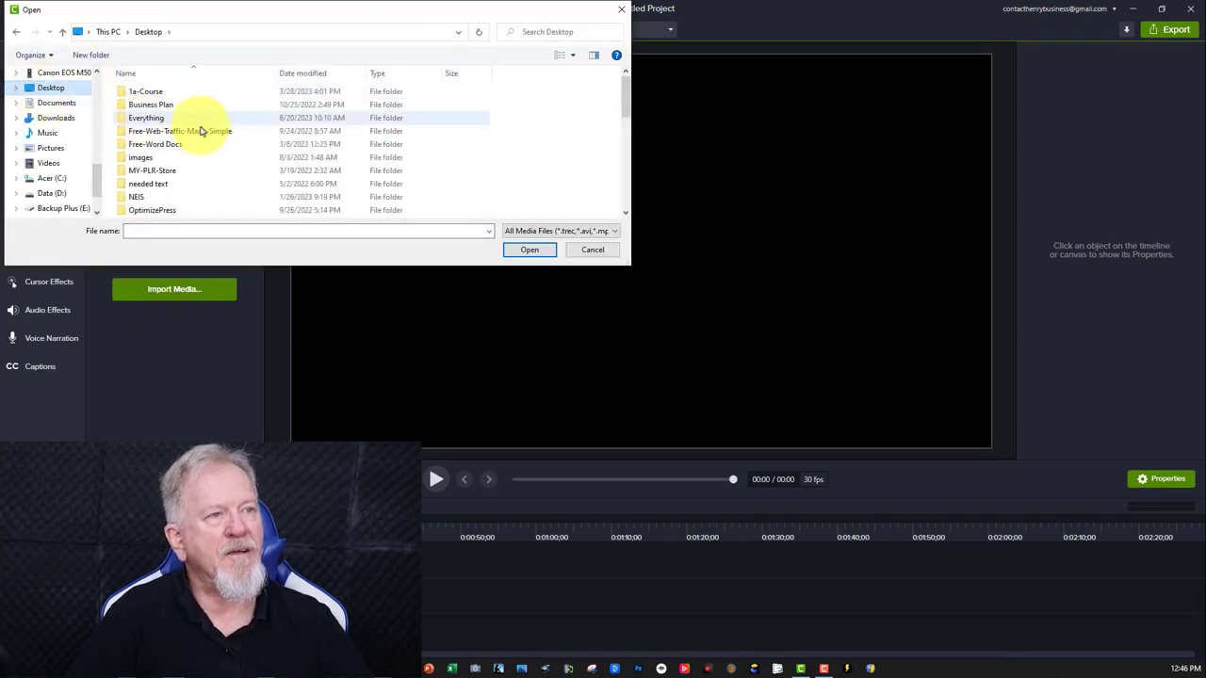
pyautogui.scroll(-3, 225, 130)
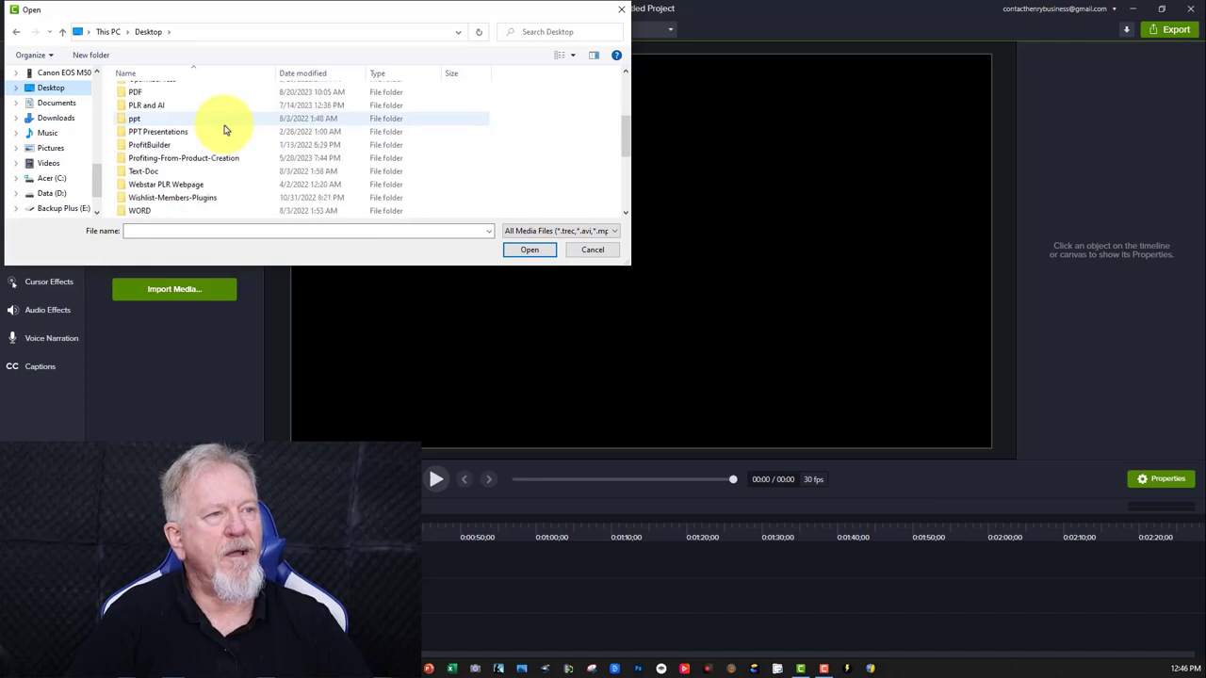
pyautogui.doubleClick(125, 105)
pyautogui.keyDown('shift'); pyautogui.click(161, 91); pyautogui.keyUp('shift')
pyautogui.moveTo(162, 92); pyautogui.dragTo(175, 94)
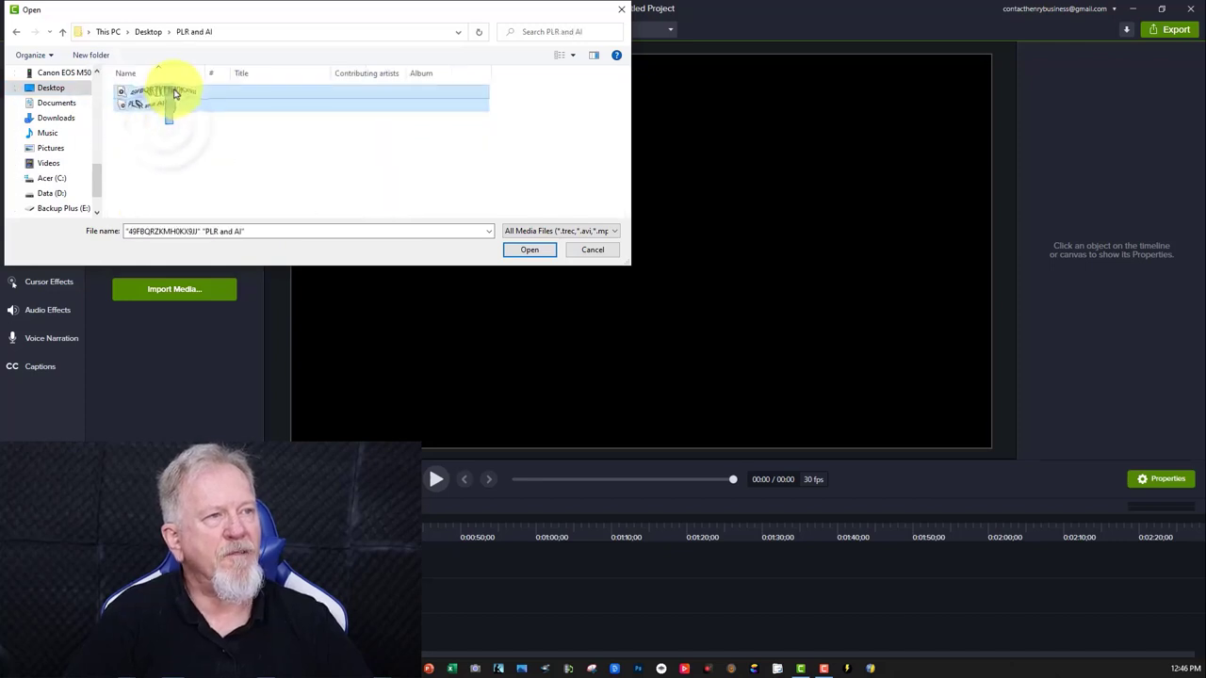
pyautogui.click(526, 251)
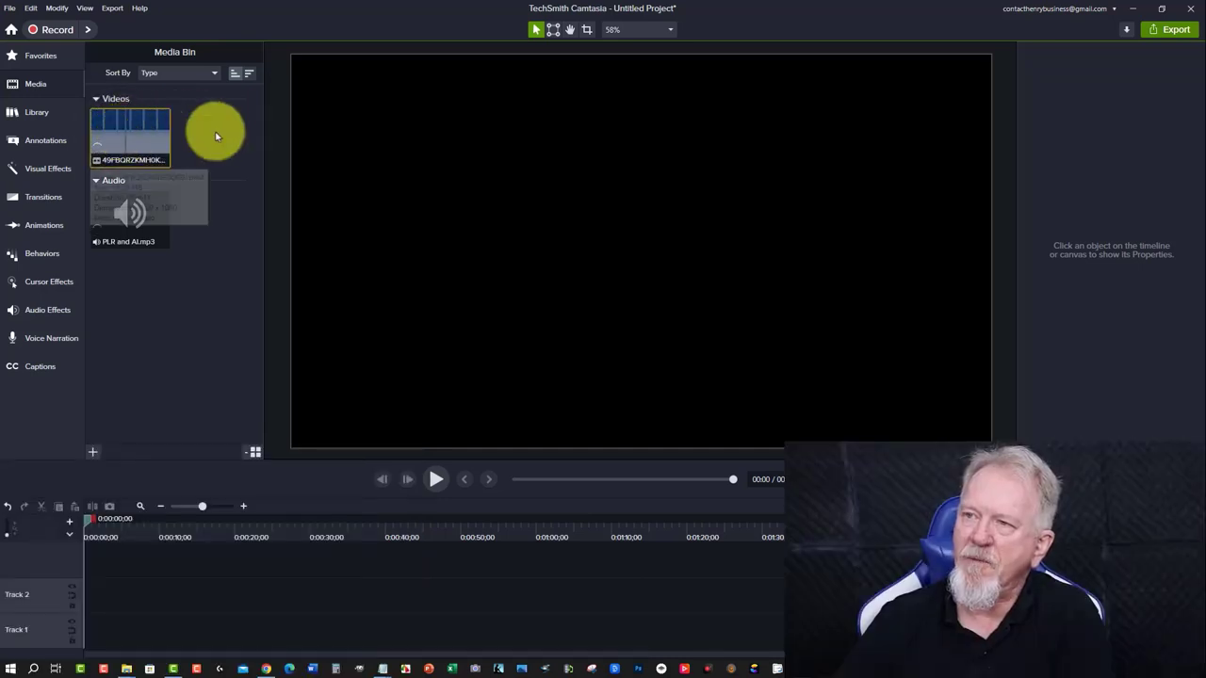
pyautogui.click(211, 129)
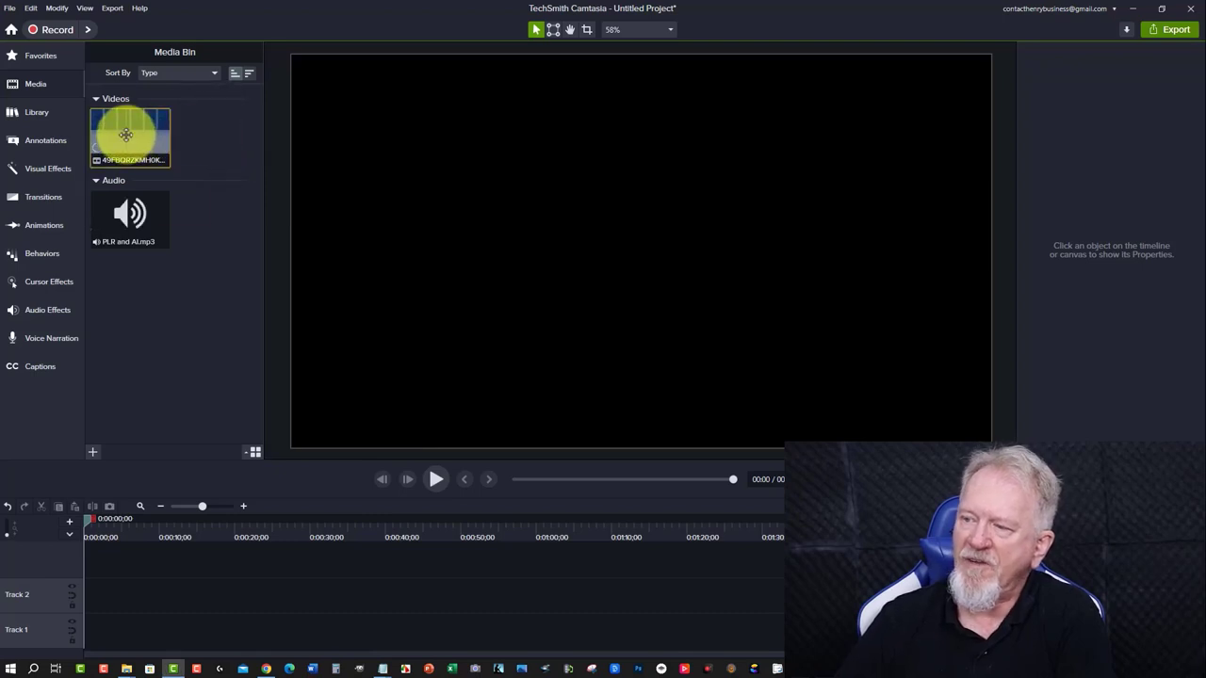
# Place the video on Track 1 and the PLR and AI audio on Track 2, zoomed out to fit
pyautogui.moveTo(124, 130)
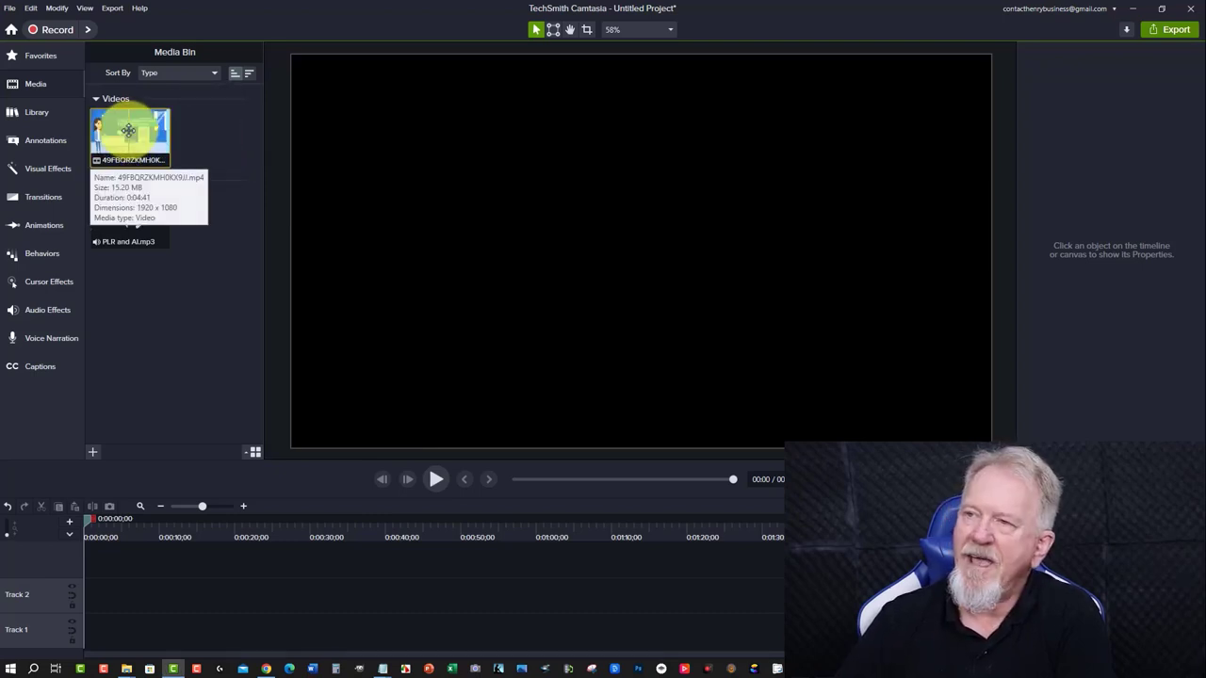
pyautogui.moveTo(128, 130); pyautogui.dragTo(95, 636)
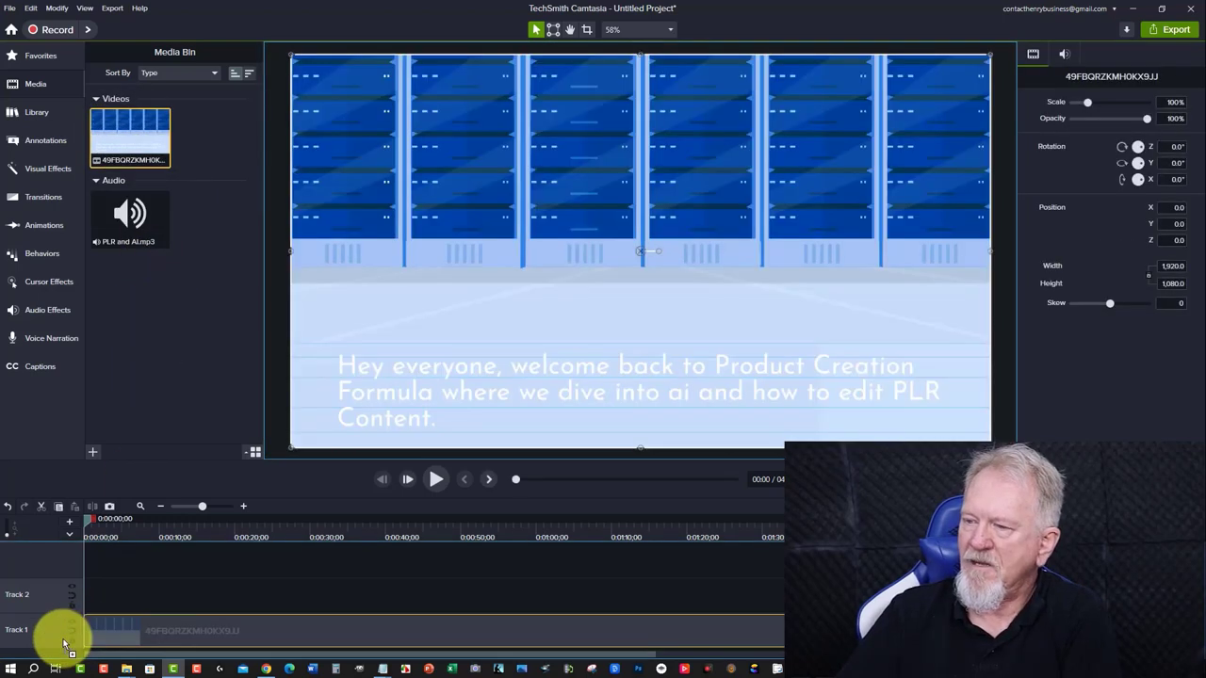
pyautogui.click(119, 211)
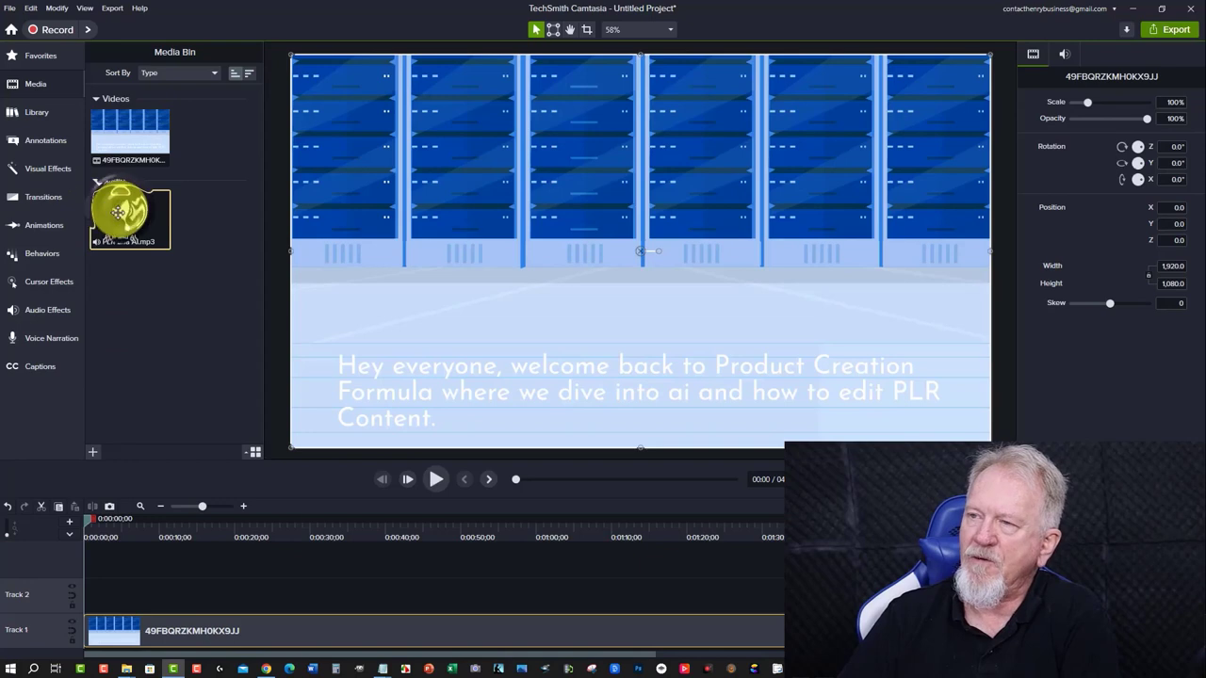
pyautogui.moveTo(119, 211); pyautogui.dragTo(79, 608)
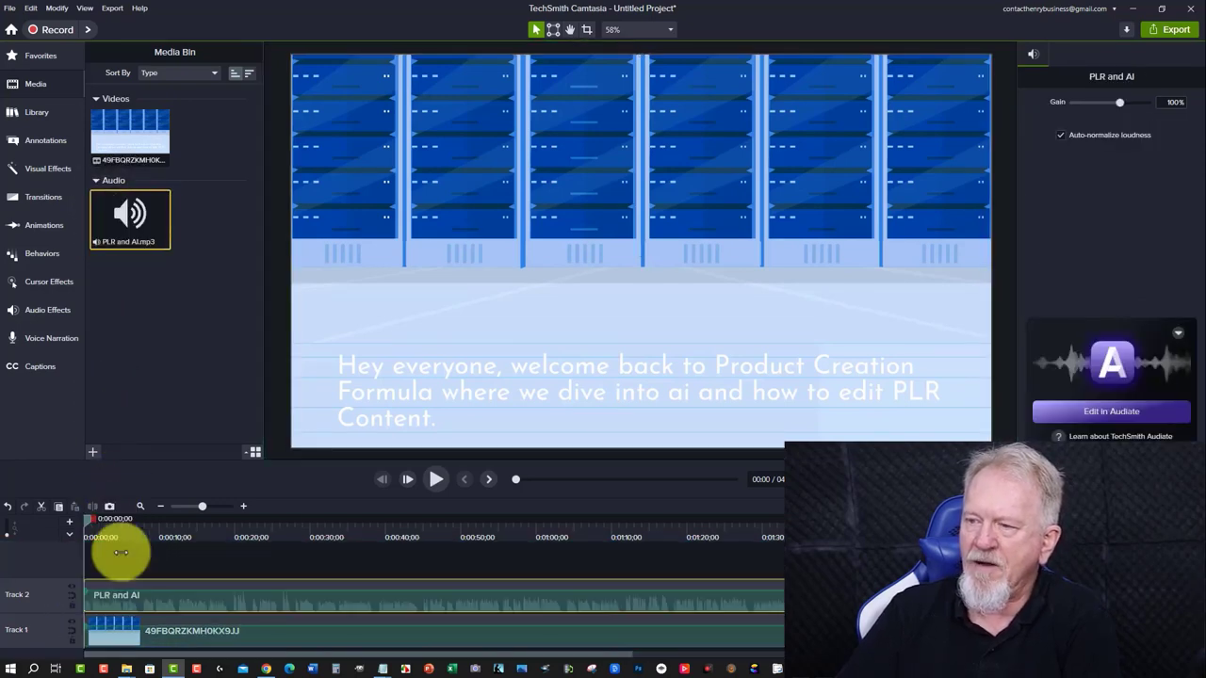
pyautogui.click(175, 510)
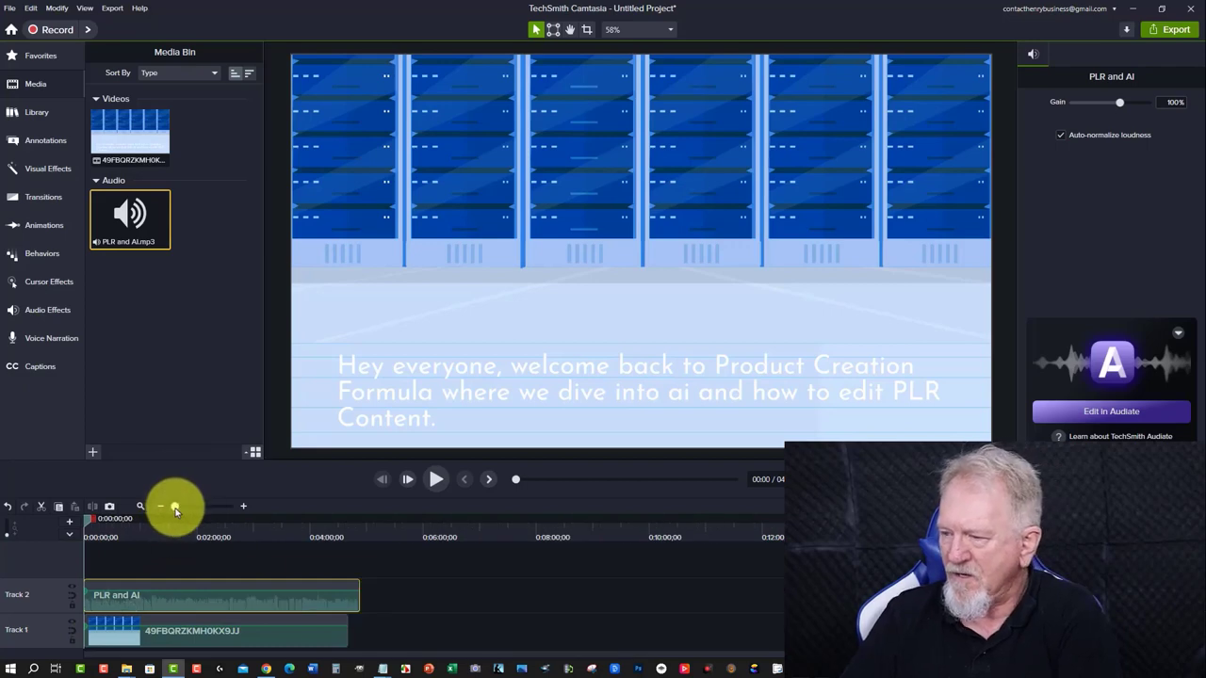
pyautogui.click(349, 630)
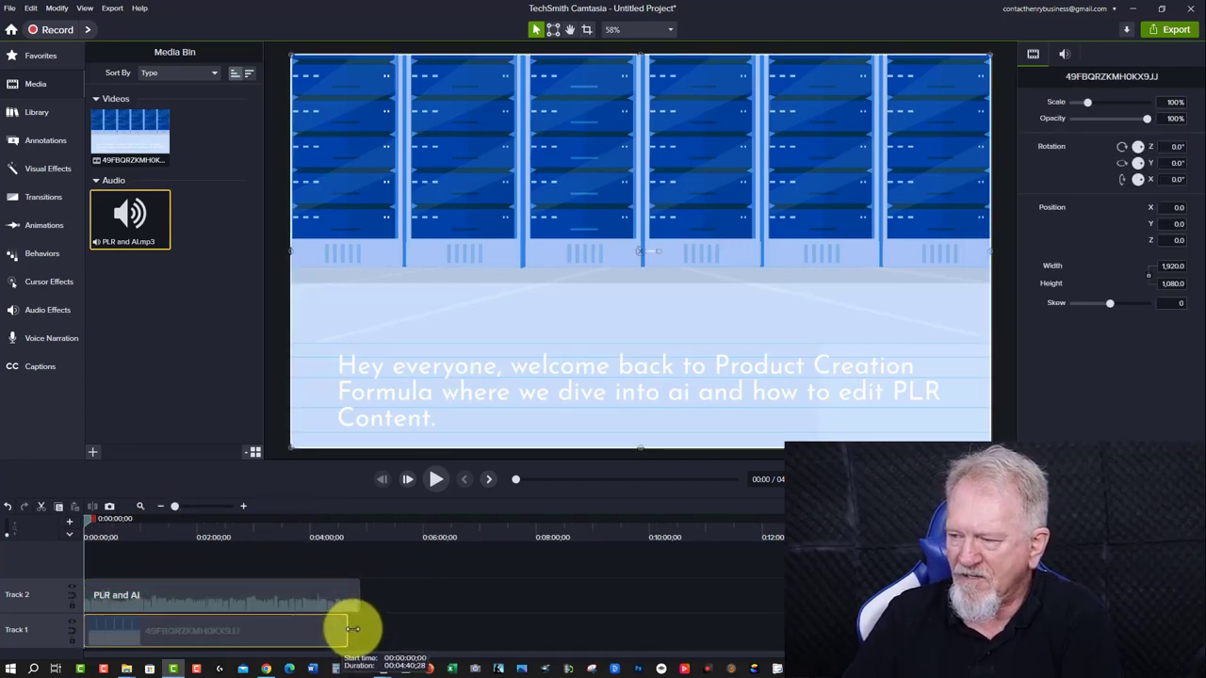
pyautogui.moveTo(351, 628); pyautogui.dragTo(347, 629)
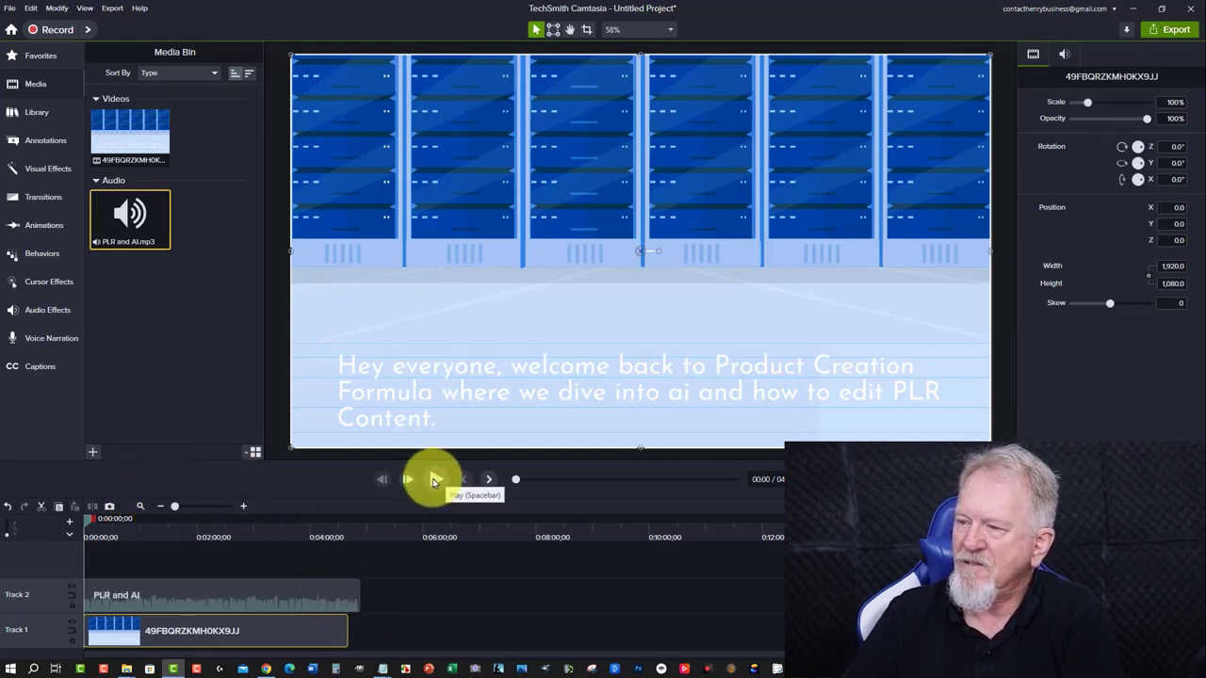
# Preview the combined Steve AI video and voiceover from the start, pausing at about 00:24
pyautogui.click(435, 480)
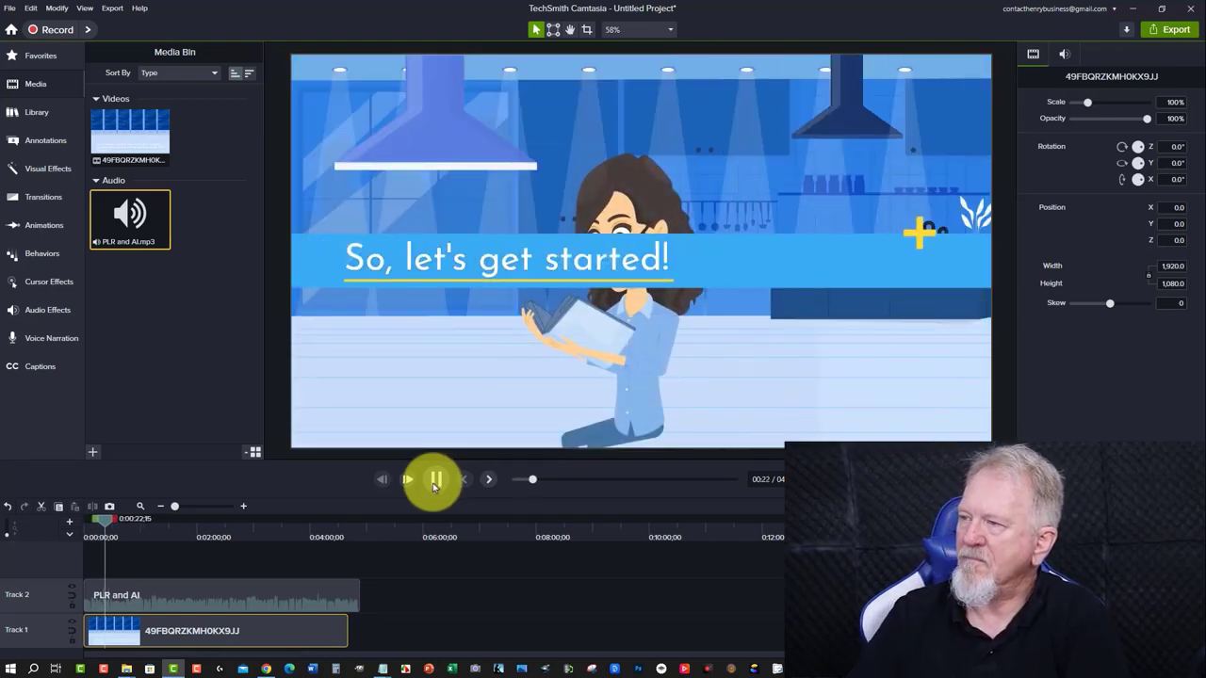
pyautogui.click(434, 482)
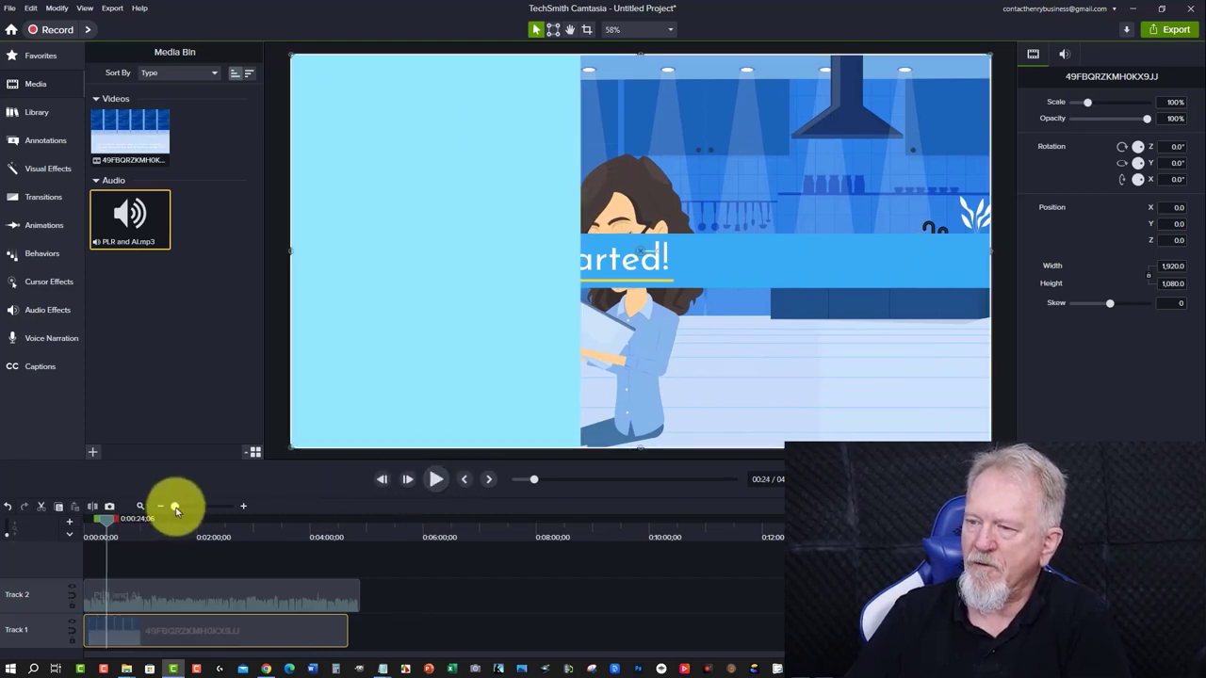
# Zoom in near 24 seconds and shift the PLR and AI voiceover clip later, replaying to about 28 seconds
pyautogui.moveTo(192, 513); pyautogui.dragTo(256, 503)
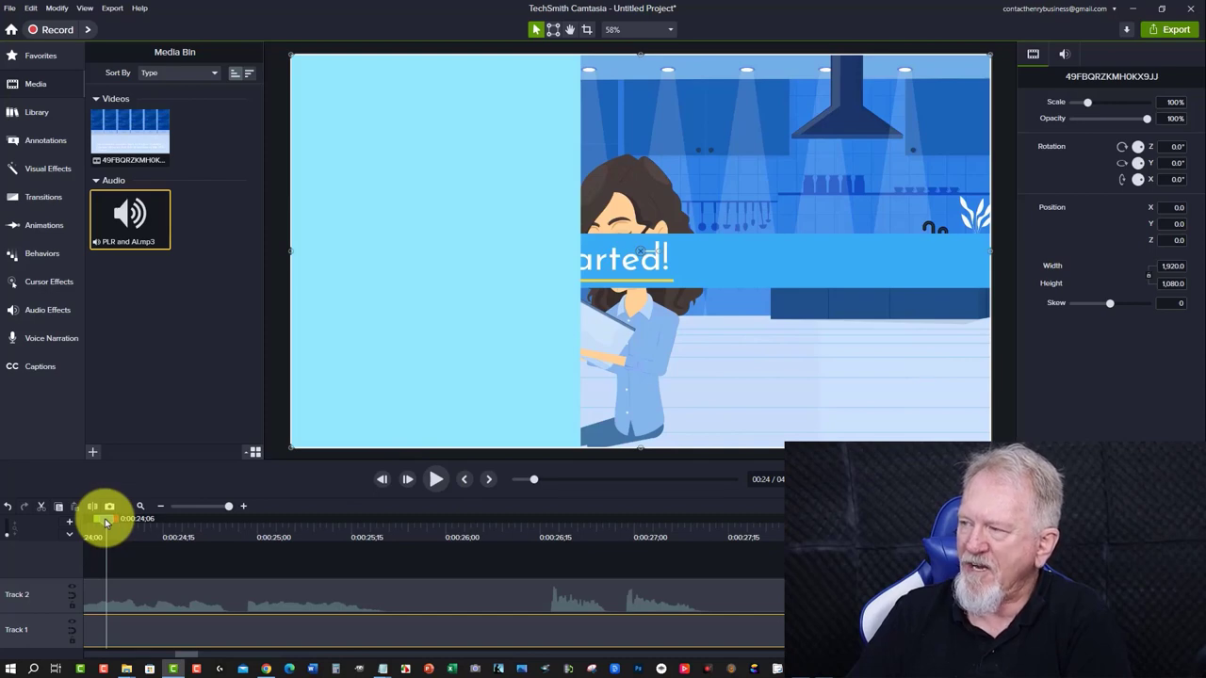
pyautogui.moveTo(105, 521)
pyautogui.mouseDown()
pyautogui.moveTo(21, 530)
pyautogui.moveTo(114, 542)
pyautogui.mouseUp()
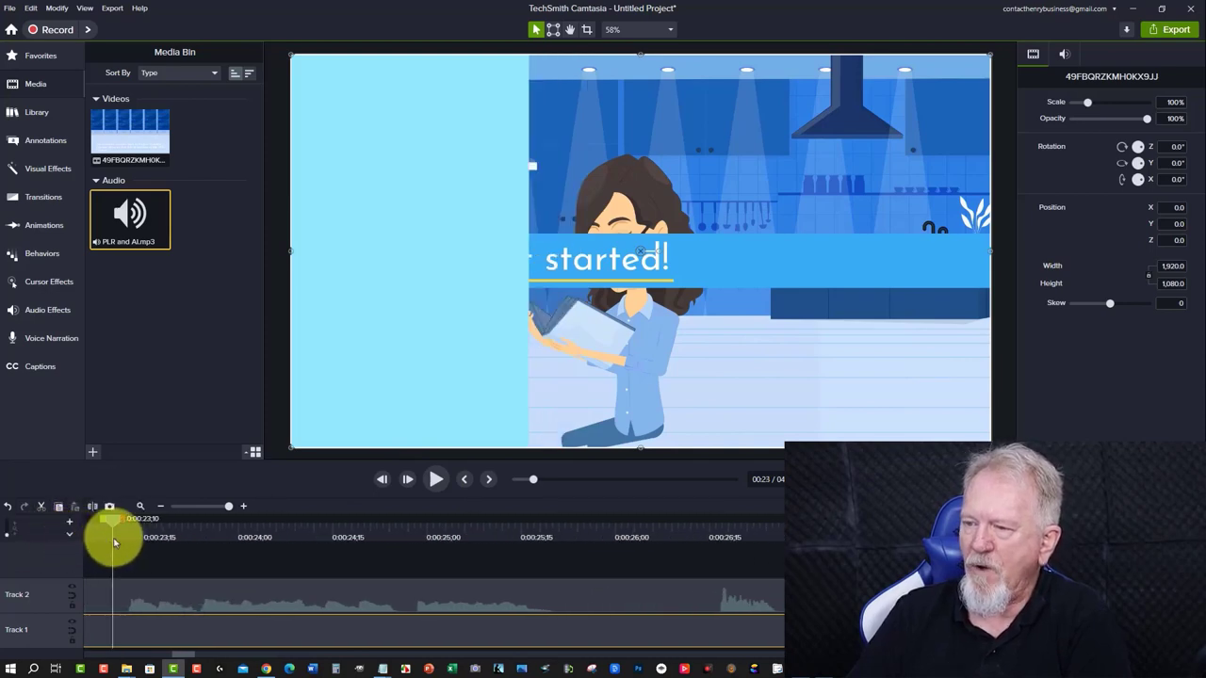
pyautogui.click(119, 588)
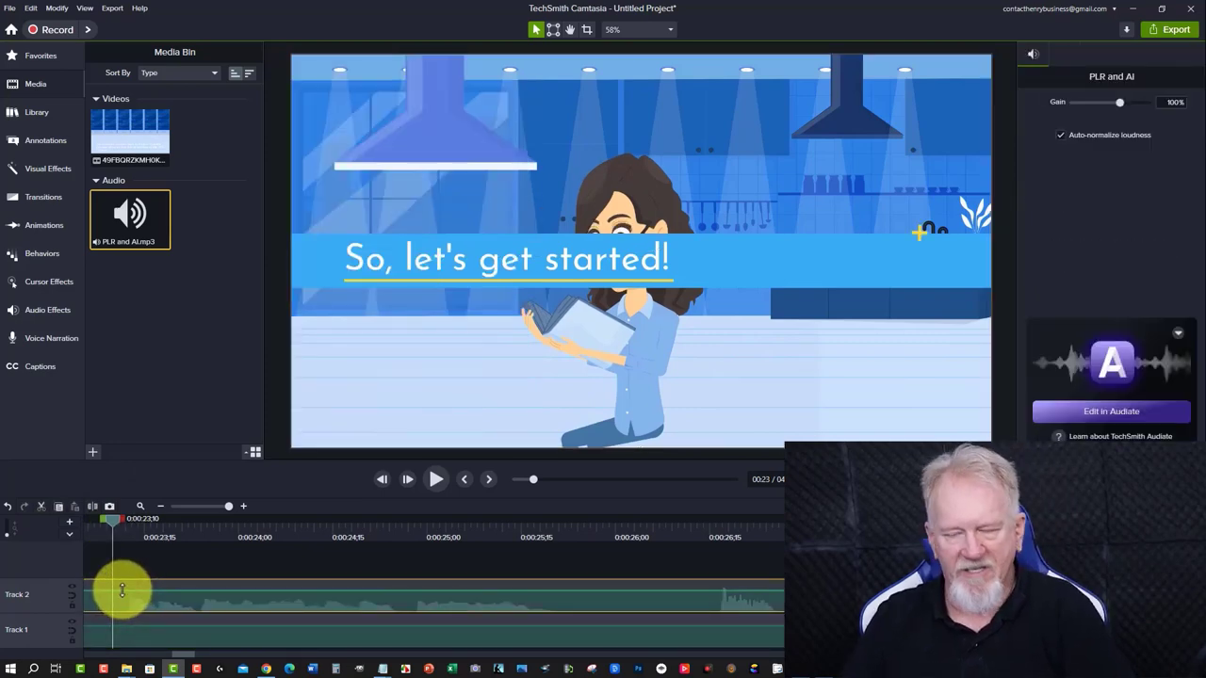
pyautogui.moveTo(121, 588); pyautogui.dragTo(294, 617)
pyautogui.moveTo(298, 614); pyautogui.dragTo(306, 614)
pyautogui.click(435, 478)
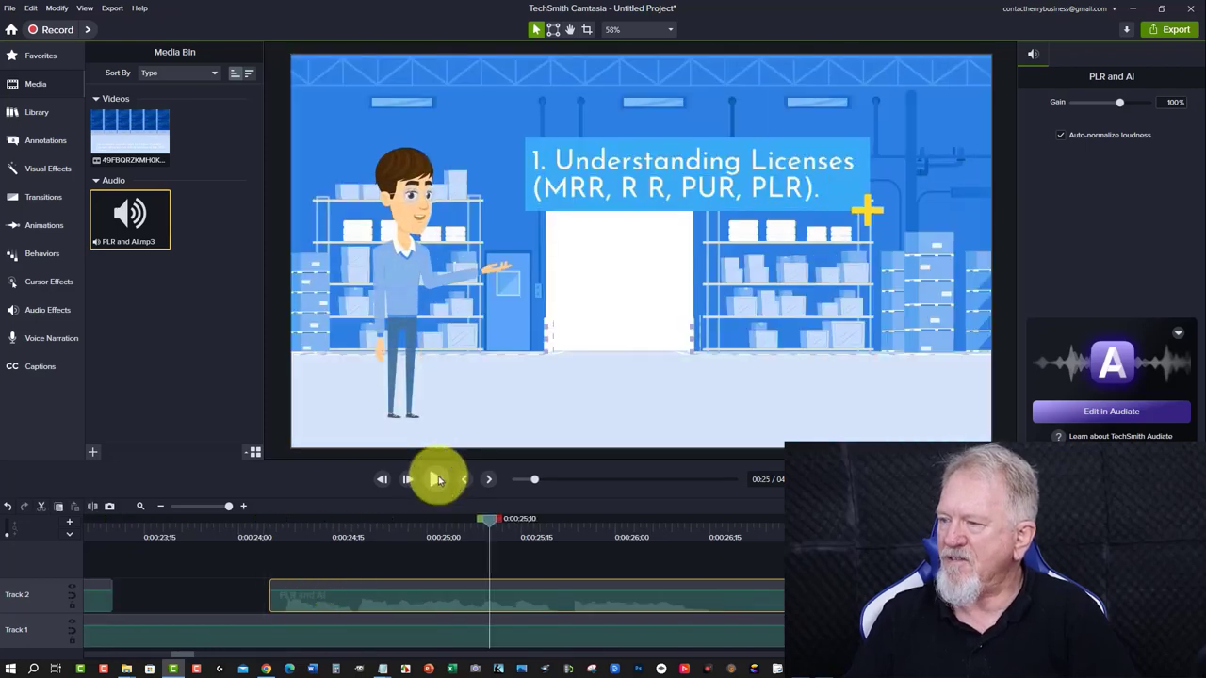
pyautogui.click(436, 478)
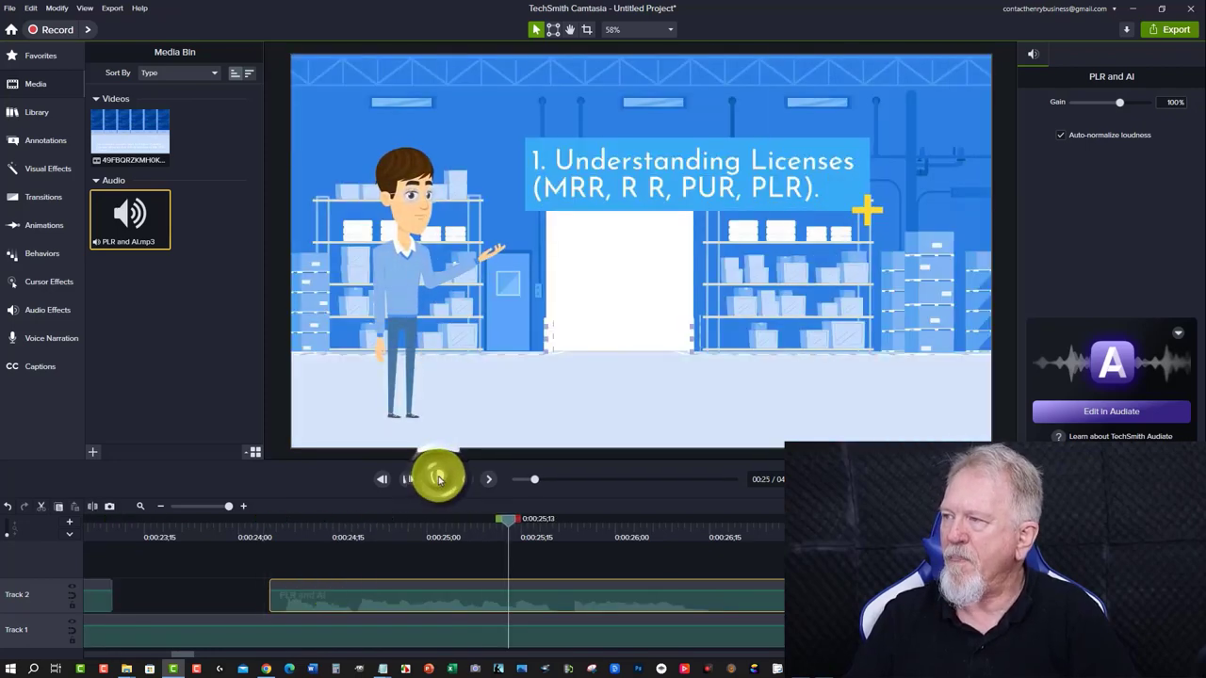
pyautogui.click(438, 480)
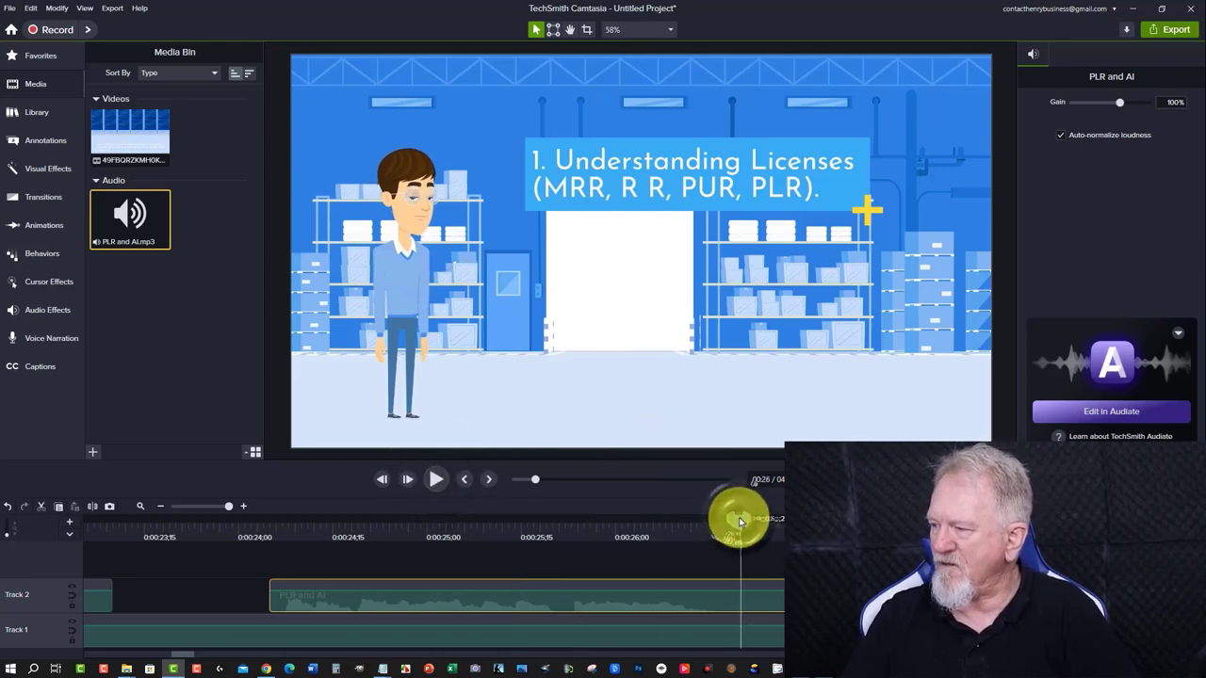
# Split the voiceover at about 28 seconds and preview the right-hand piece to about 31 seconds
pyautogui.press('s')
pyautogui.click(773, 591)
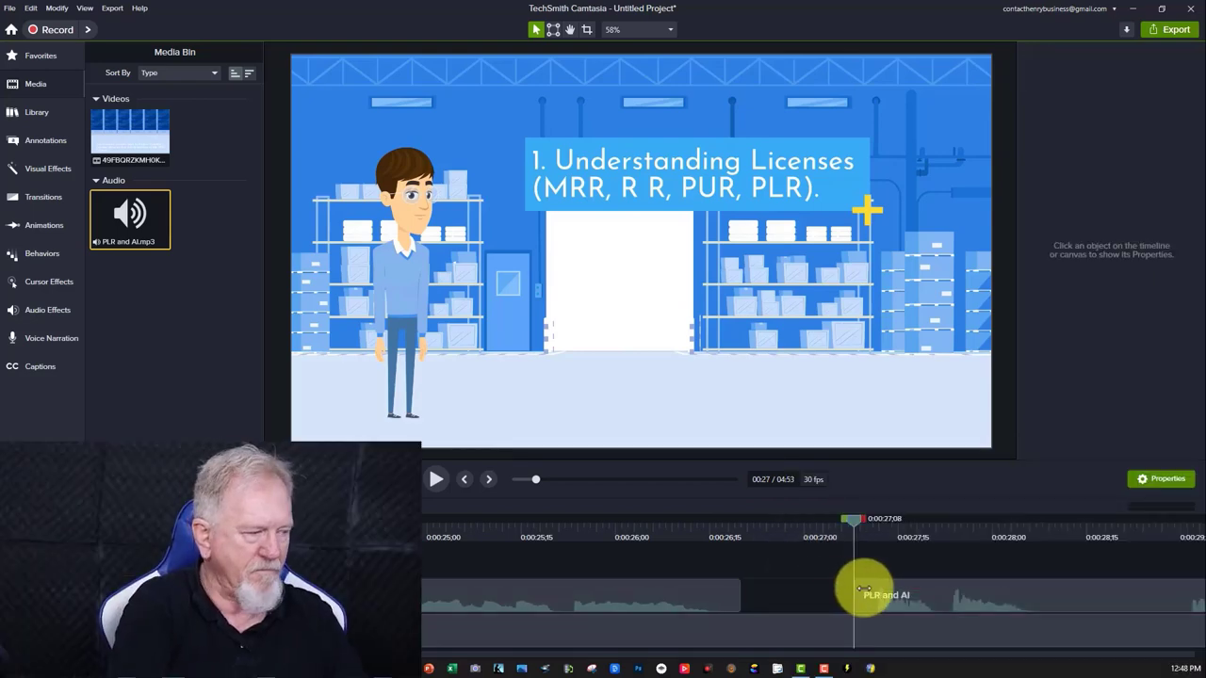
pyautogui.click(435, 480)
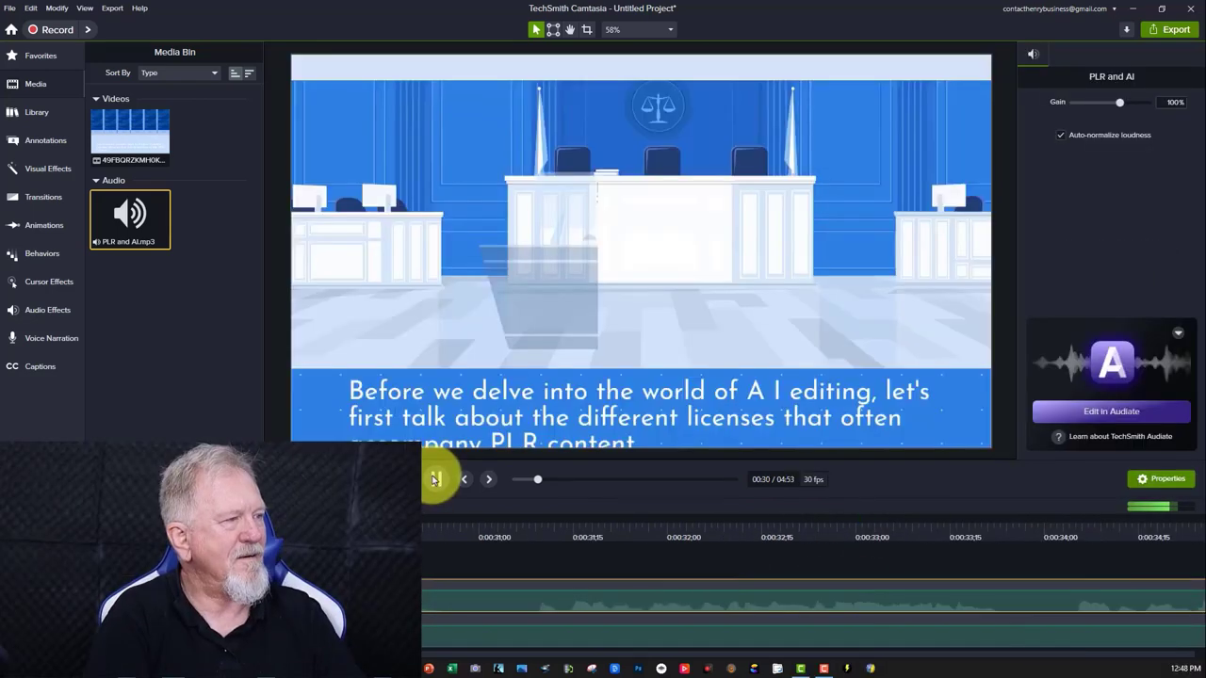
pyautogui.click(435, 480)
pyautogui.moveTo(486, 543); pyautogui.dragTo(229, 552)
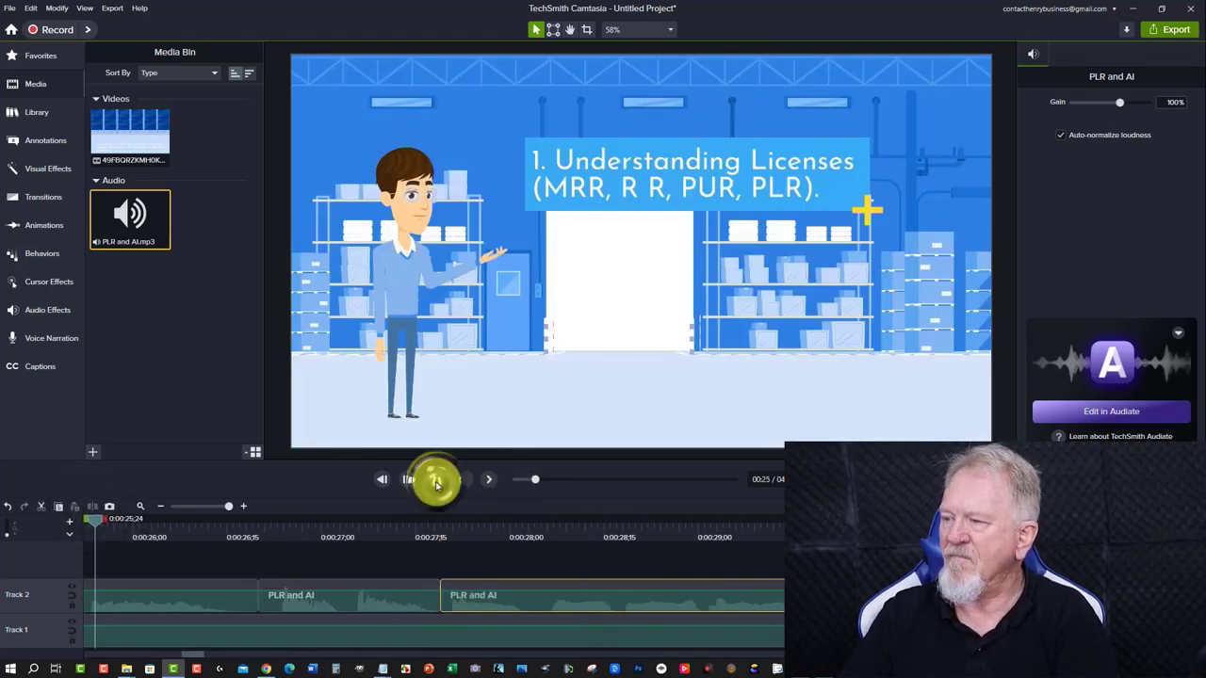
# Split the clips at 0:00:38;08 and shift the later voiceover piece right to open a gap
pyautogui.click(435, 479)
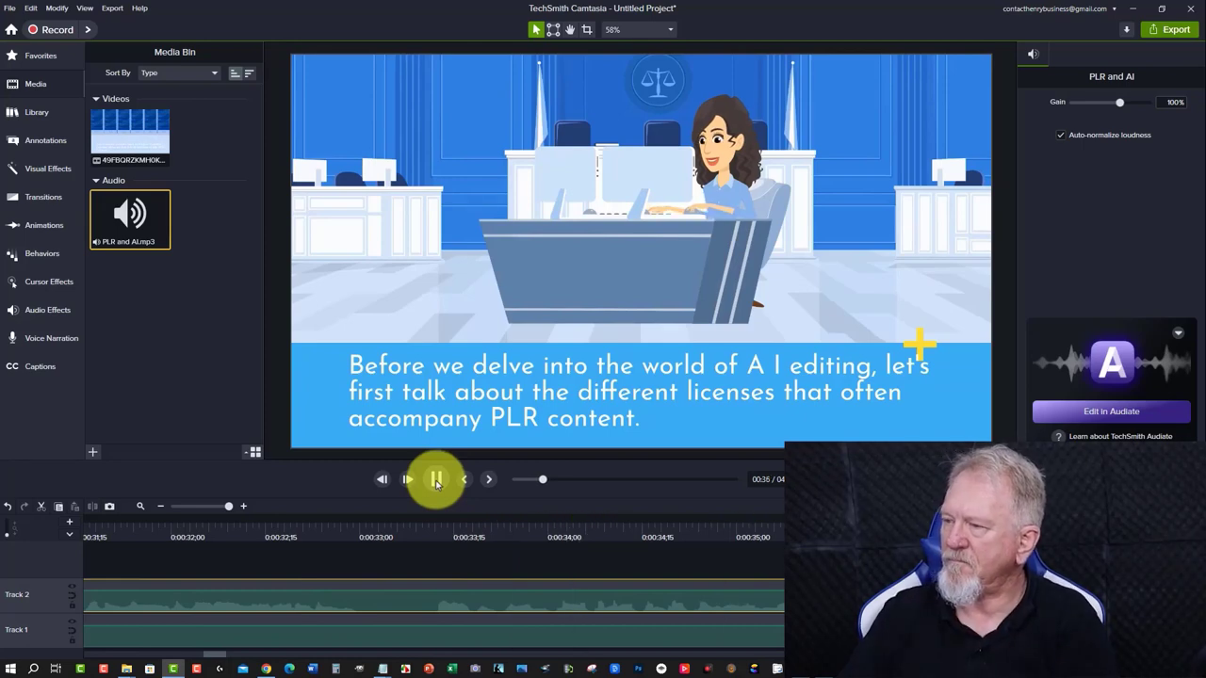
pyautogui.click(437, 480)
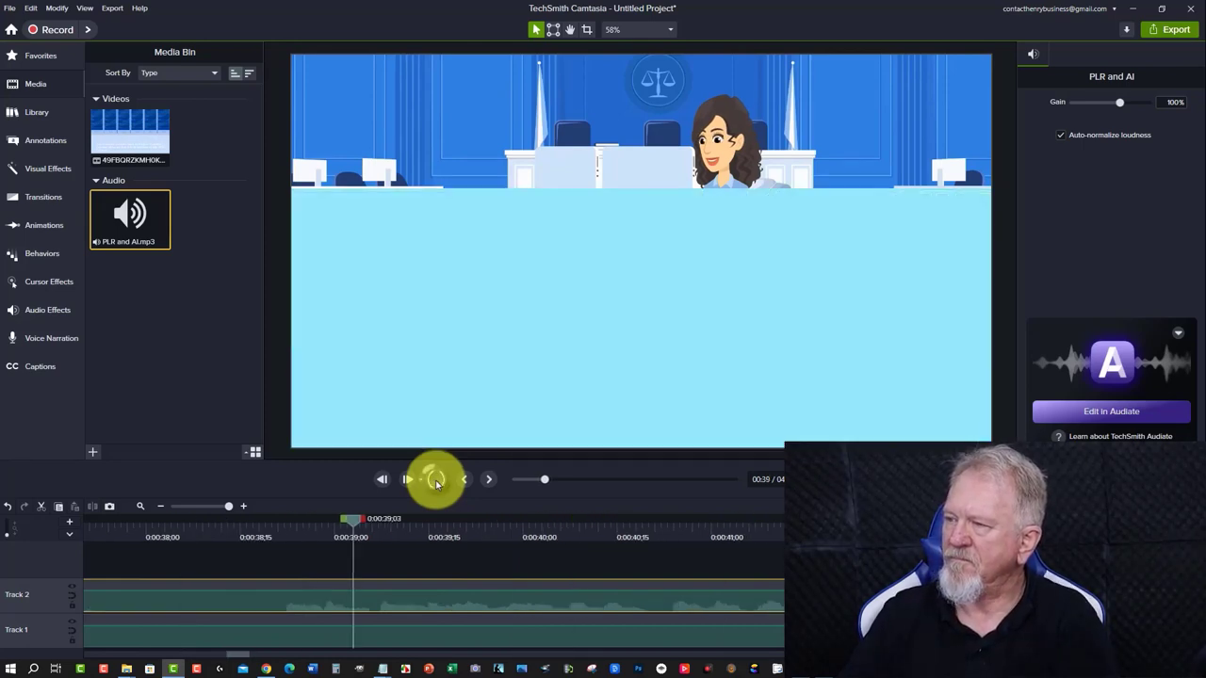
pyautogui.moveTo(396, 519); pyautogui.dragTo(347, 520)
pyautogui.moveTo(132, 556); pyautogui.dragTo(97, 562)
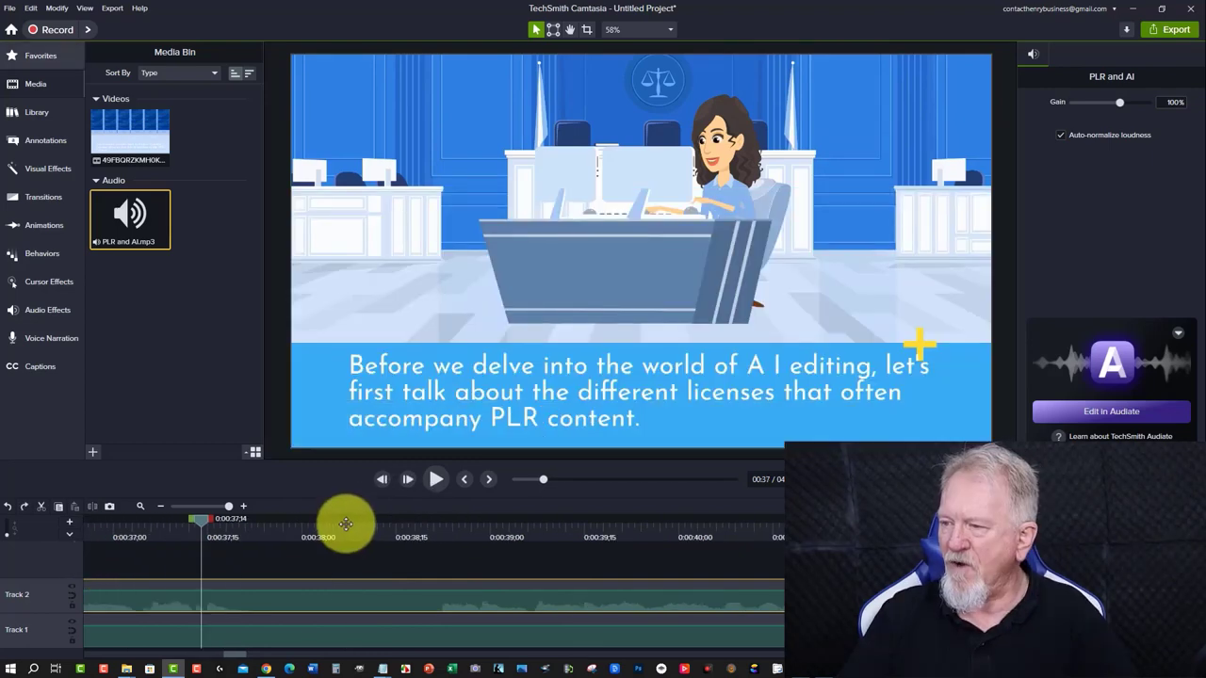
pyautogui.click(349, 521)
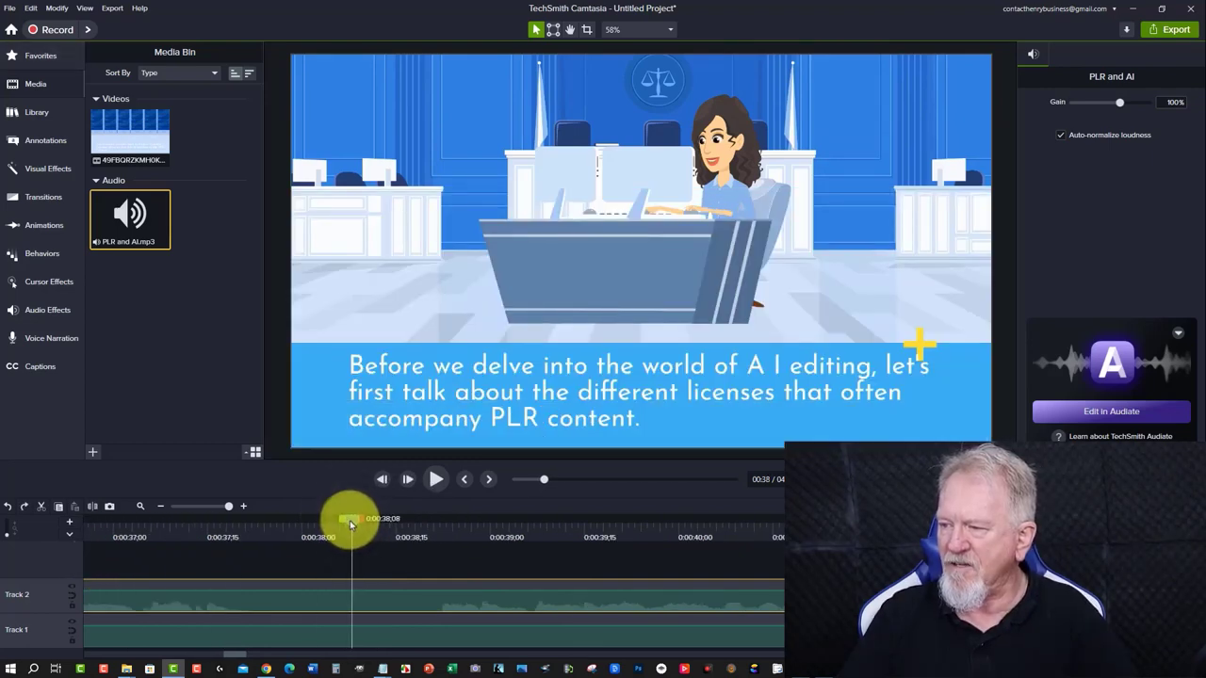
pyautogui.press('s')
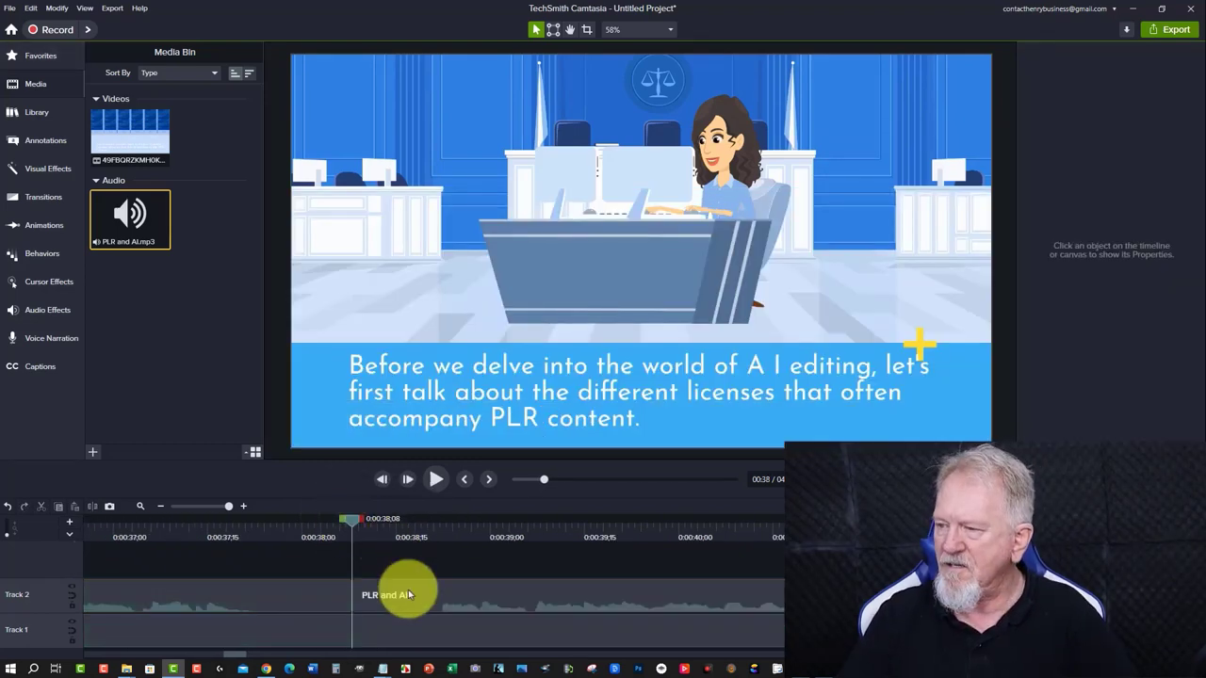
pyautogui.click(408, 595)
pyautogui.moveTo(489, 604); pyautogui.dragTo(534, 605)
pyautogui.click(436, 481)
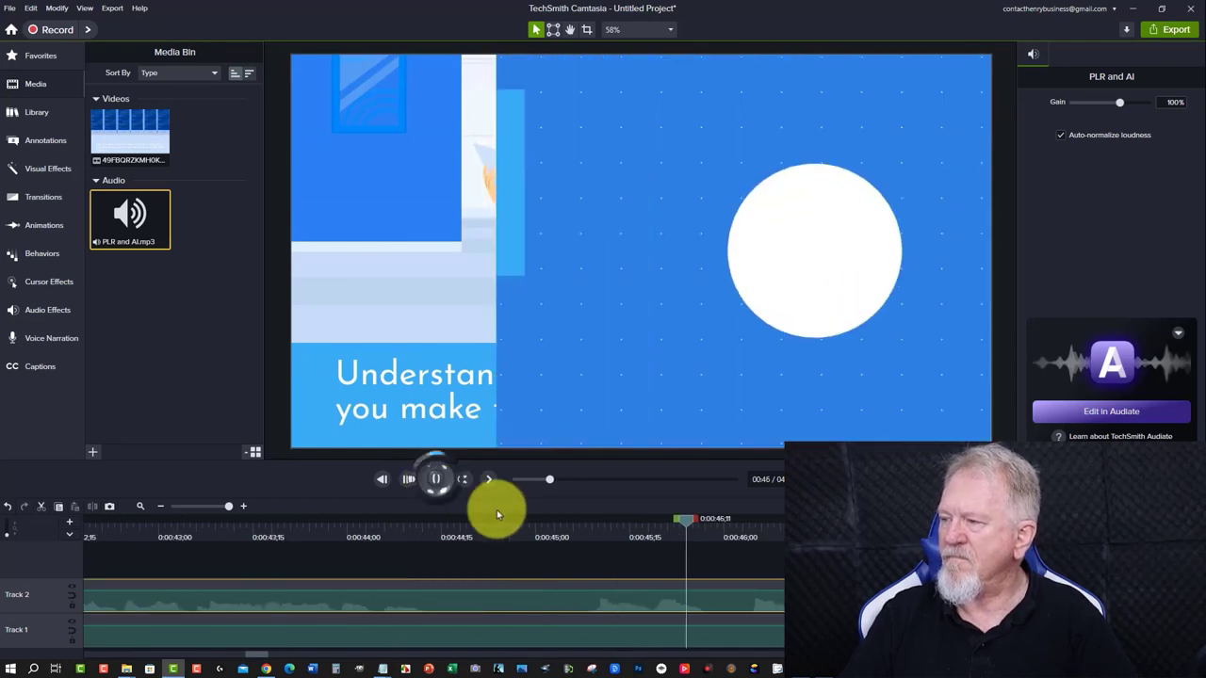
# Move the PLR and AI audio to about 0:00:45;15, nudge it later, and check it against the Master Resell Rights scene
pyautogui.moveTo(733, 523); pyautogui.dragTo(493, 552)
pyautogui.moveTo(571, 586); pyautogui.dragTo(720, 595)
pyautogui.click(436, 478)
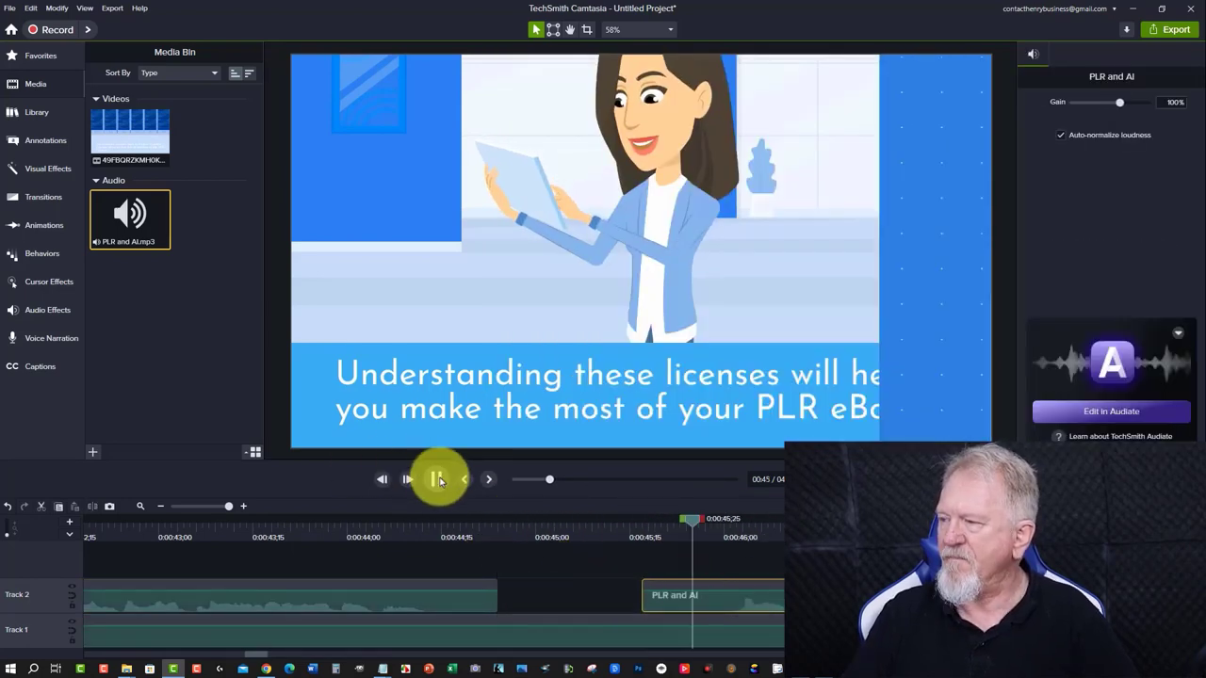
pyautogui.click(438, 480)
pyautogui.click(752, 612)
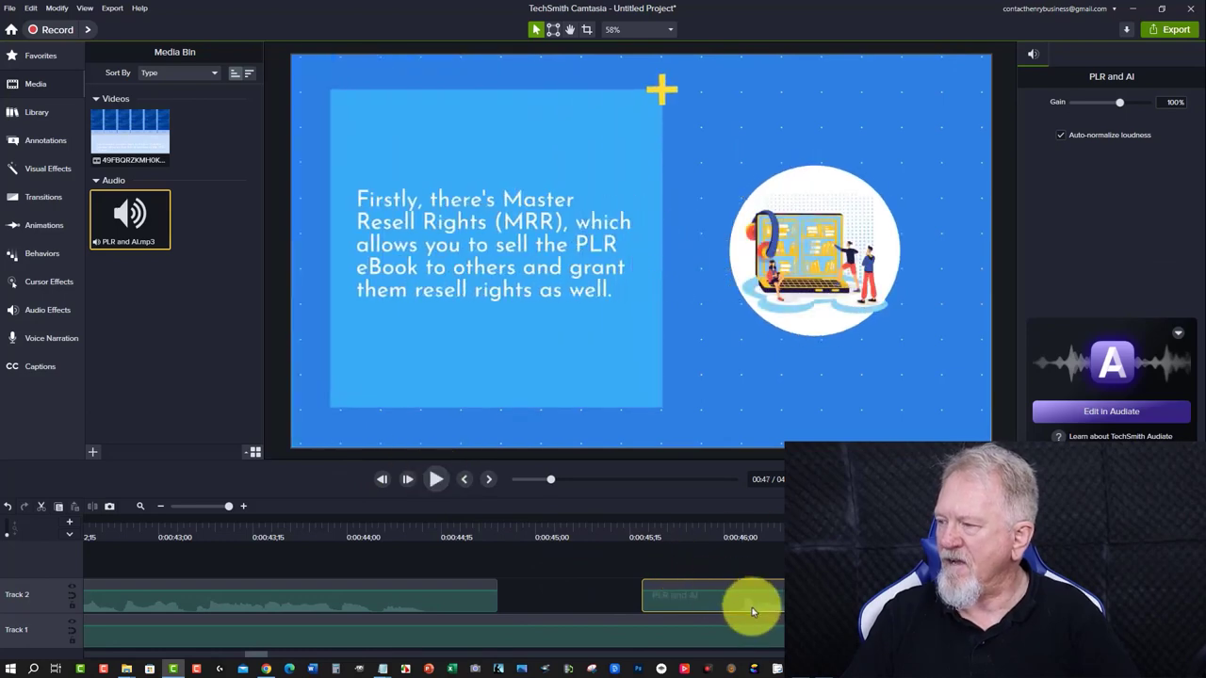
pyautogui.moveTo(770, 601); pyautogui.dragTo(777, 601)
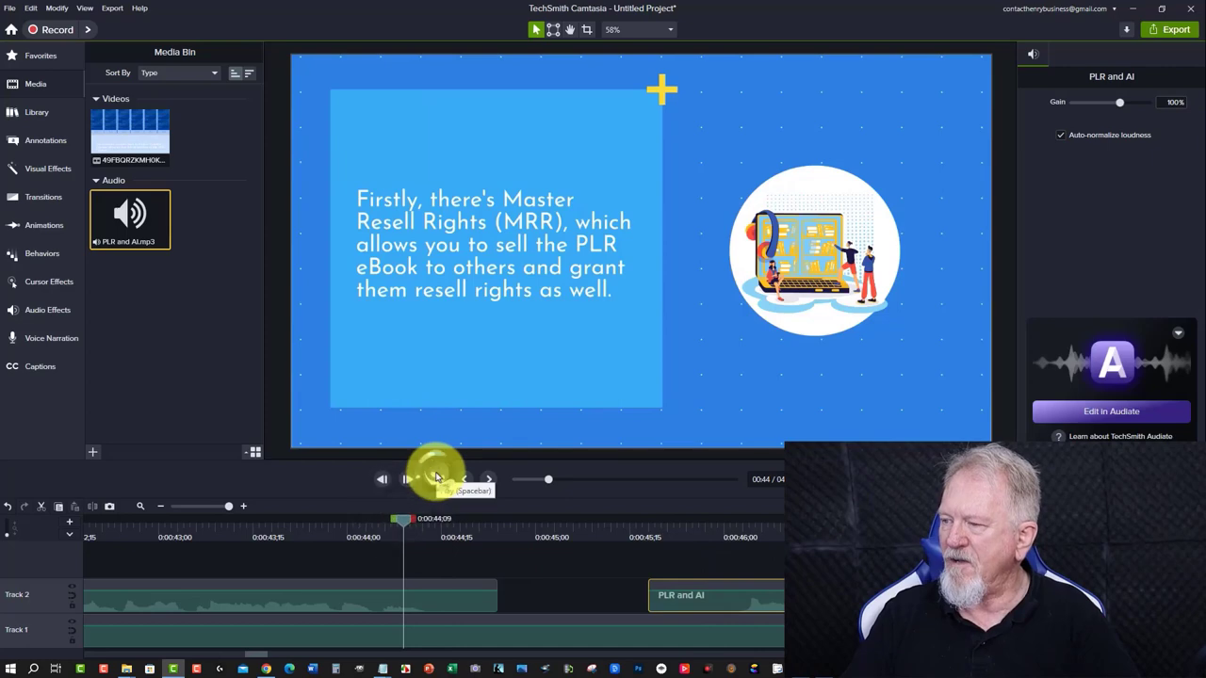
pyautogui.click(436, 478)
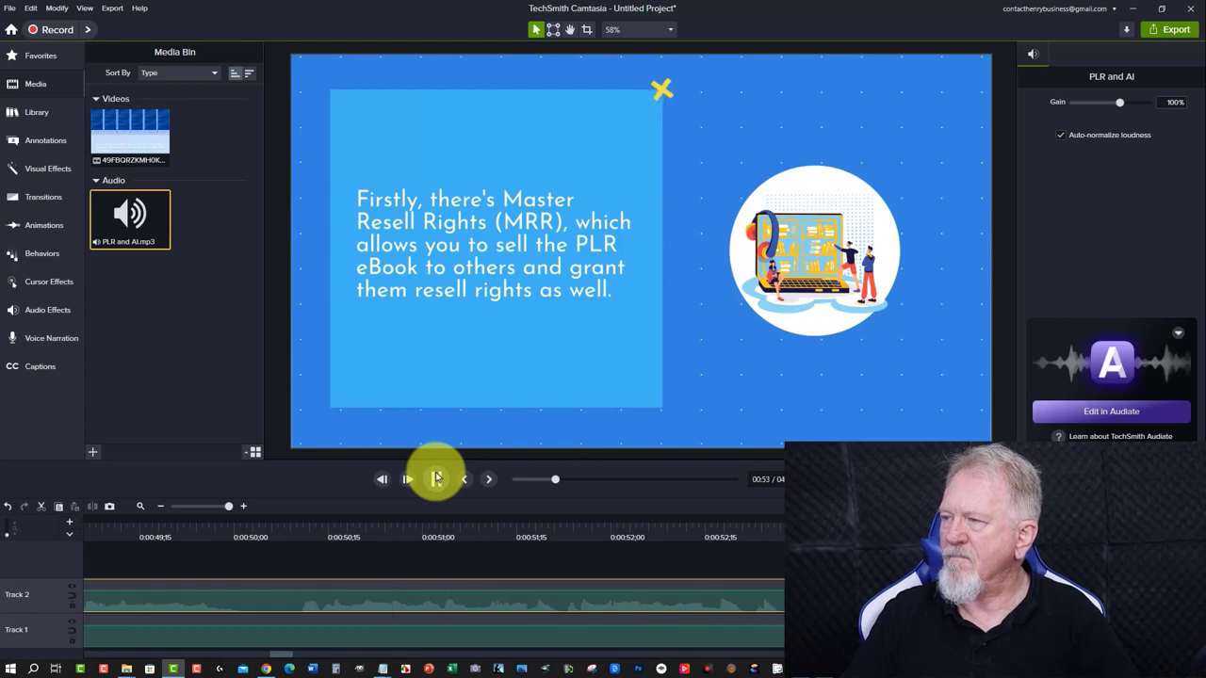
# Move the PLR and AI clip earlier on Track 2 and replay to hear the adjusted timing
pyautogui.click(437, 479)
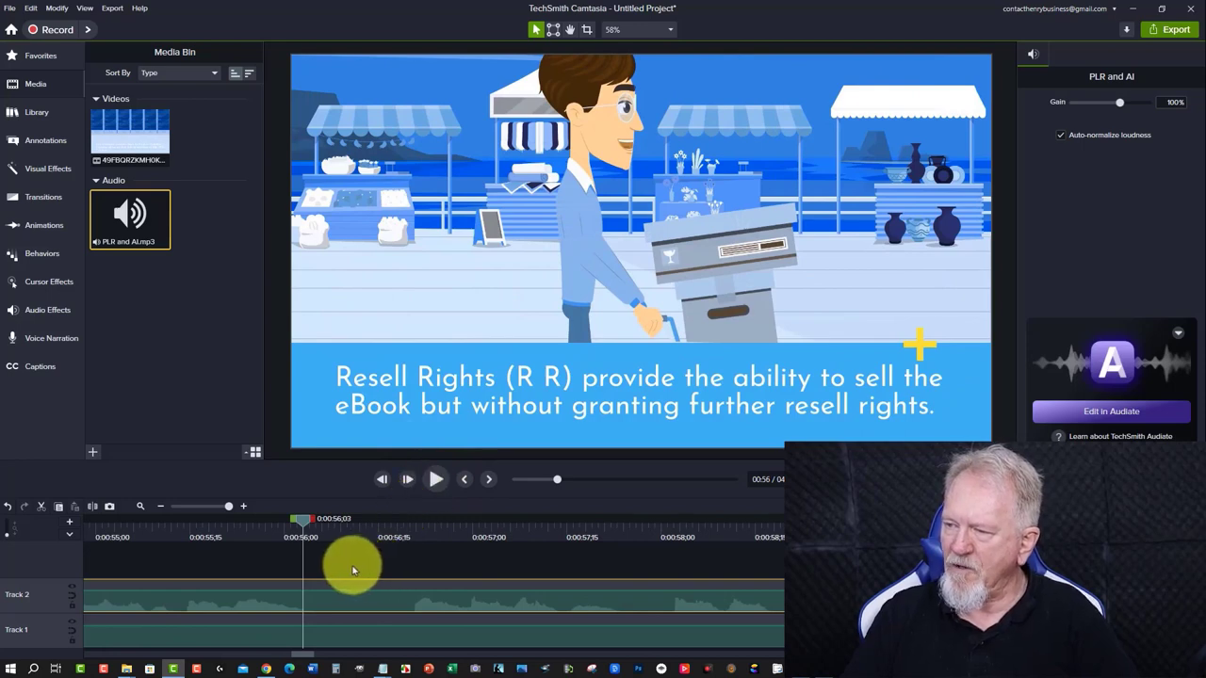
pyautogui.moveTo(306, 525); pyautogui.dragTo(227, 590)
pyautogui.moveTo(502, 601); pyautogui.dragTo(438, 605)
pyautogui.click(435, 479)
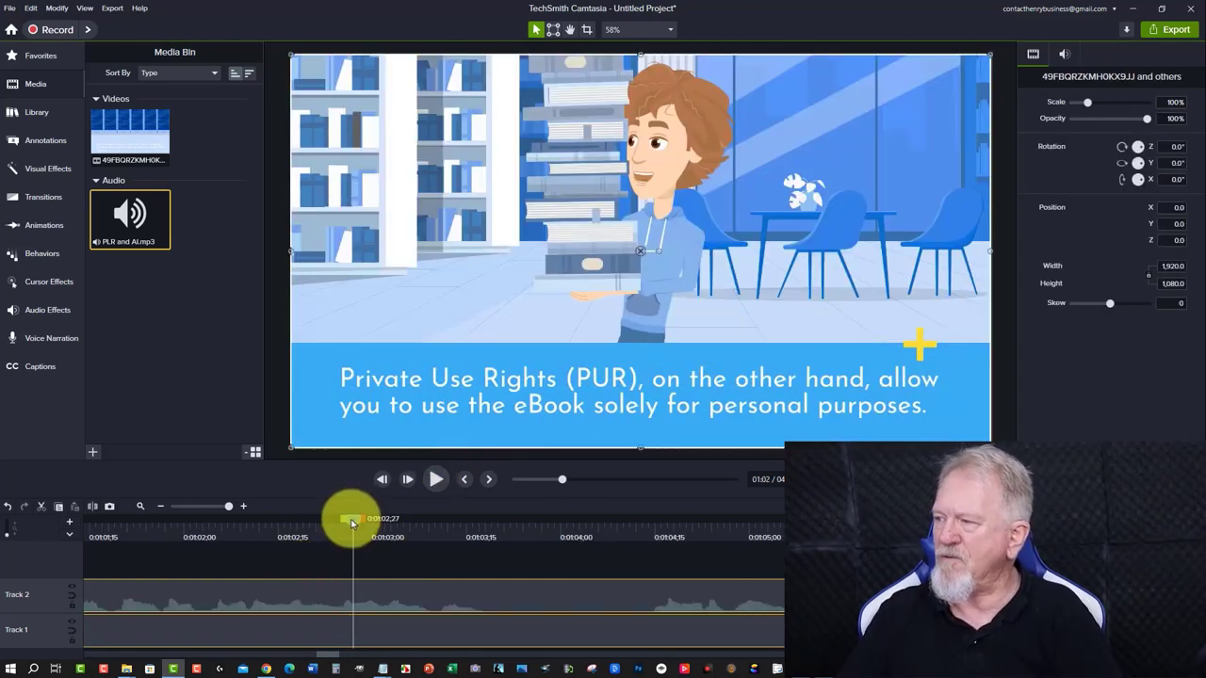
# Split the Track 2 voiceover at the Resell Rights slide and slide the new piece back to the playhead
pyautogui.moveTo(351, 523); pyautogui.dragTo(190, 591)
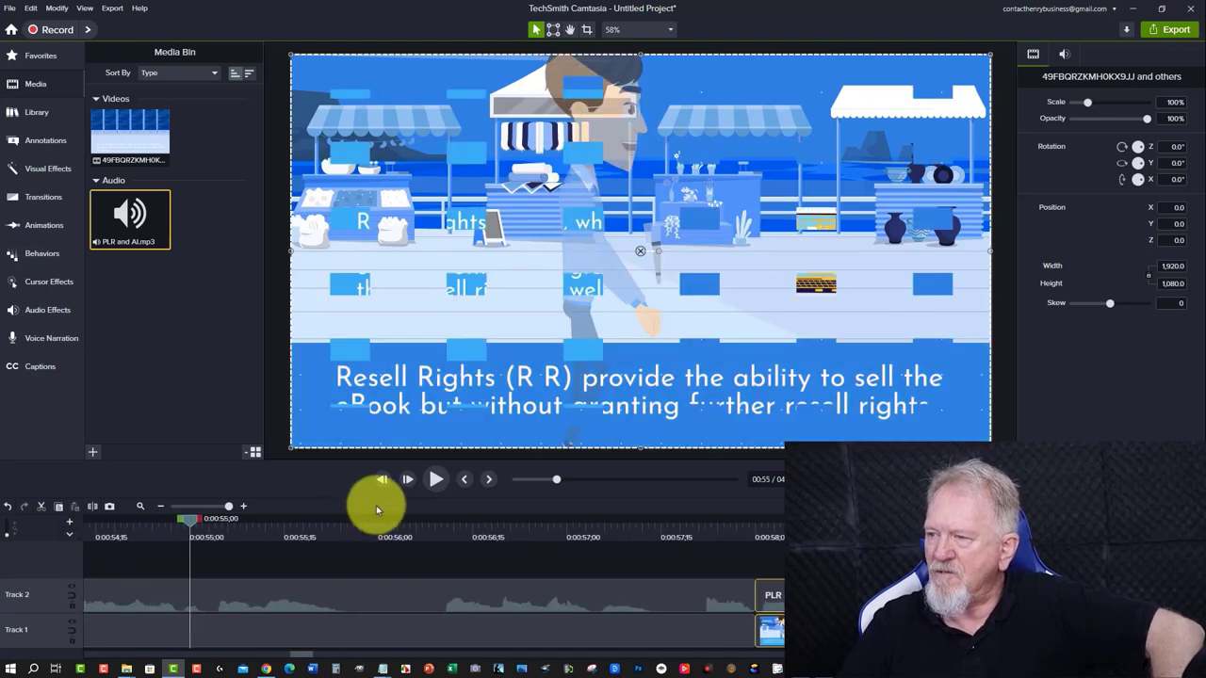
pyautogui.click(439, 479)
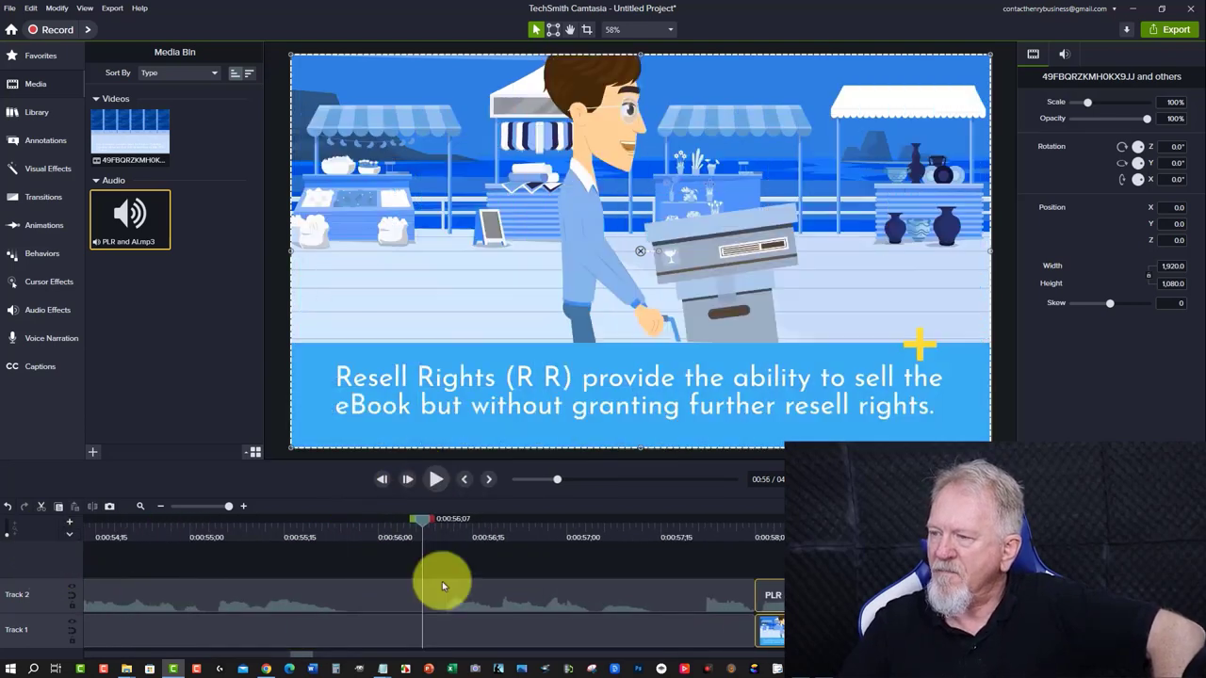
pyautogui.click(455, 586)
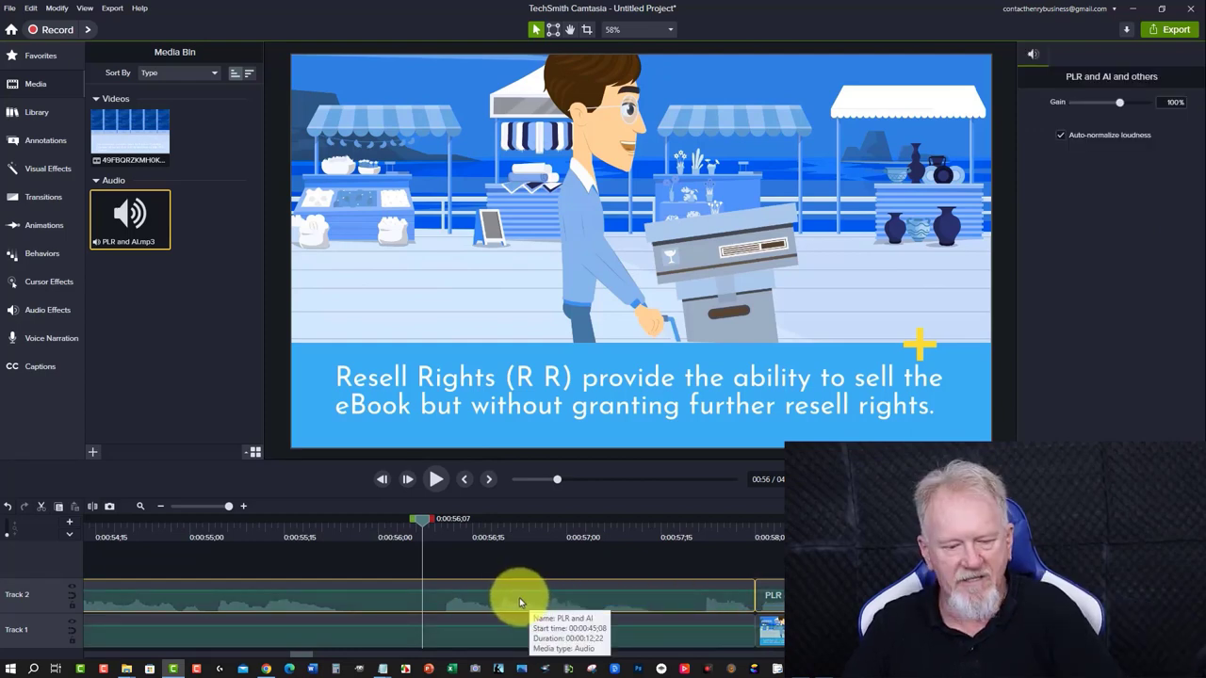
pyautogui.press('s')
pyautogui.click(480, 598)
pyautogui.scroll(-3, 479, 598)
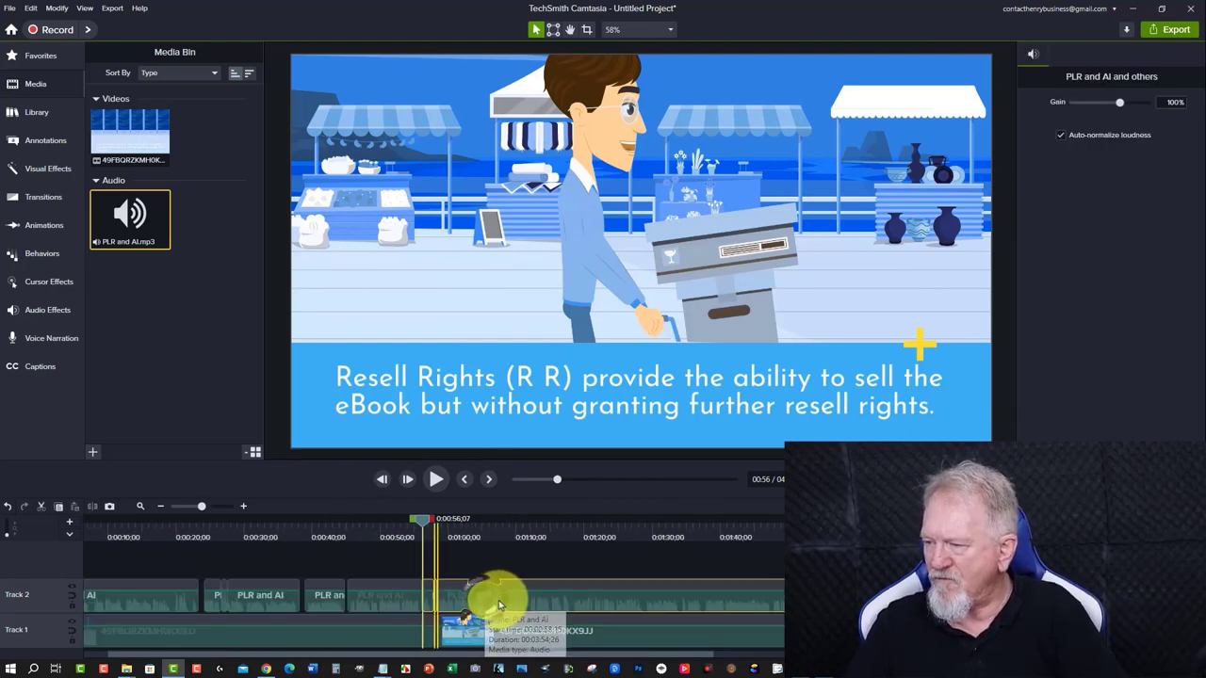
pyautogui.moveTo(501, 599); pyautogui.dragTo(479, 597)
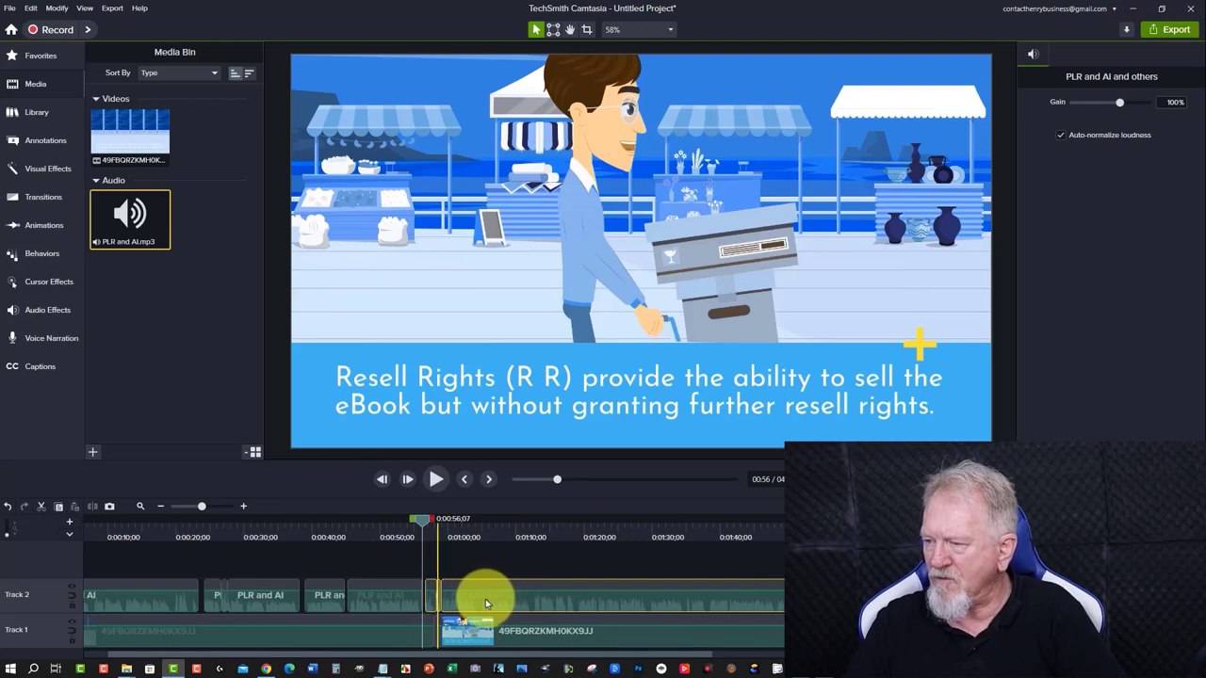
pyautogui.moveTo(202, 508); pyautogui.dragTo(228, 506)
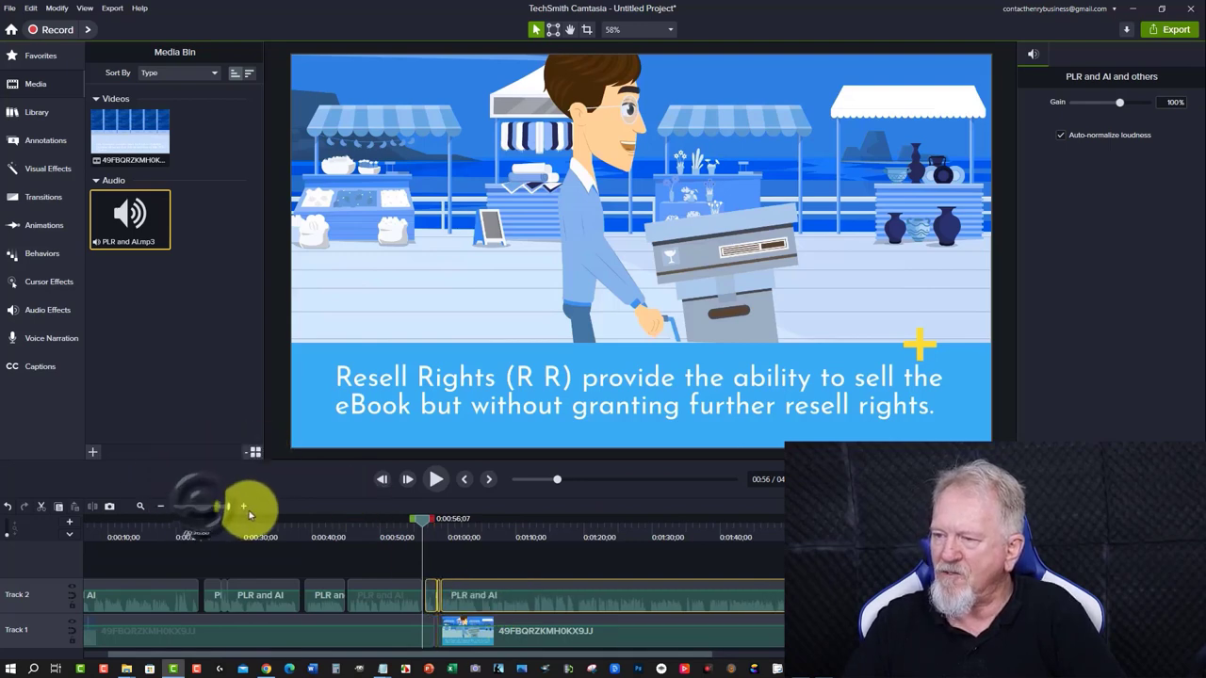
pyautogui.click(439, 482)
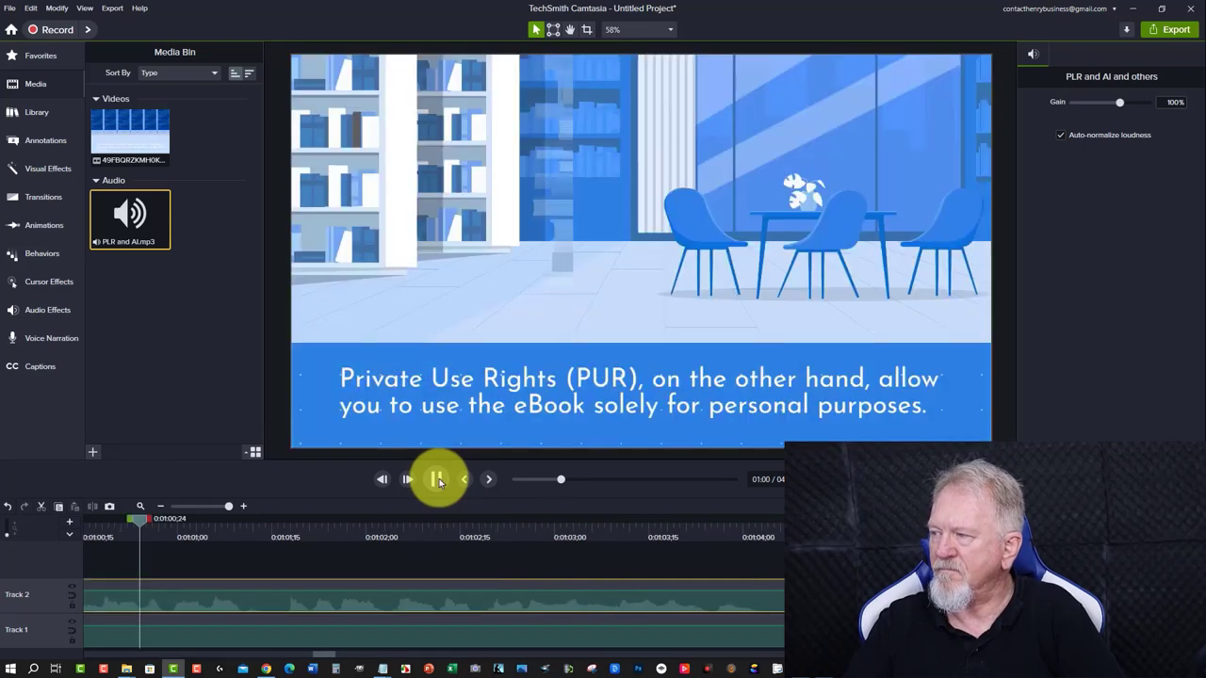
# Shift the voiceover slightly earlier near 0:00:45 and the later clips too, replaying from 0:00:53;21
pyautogui.click(436, 480)
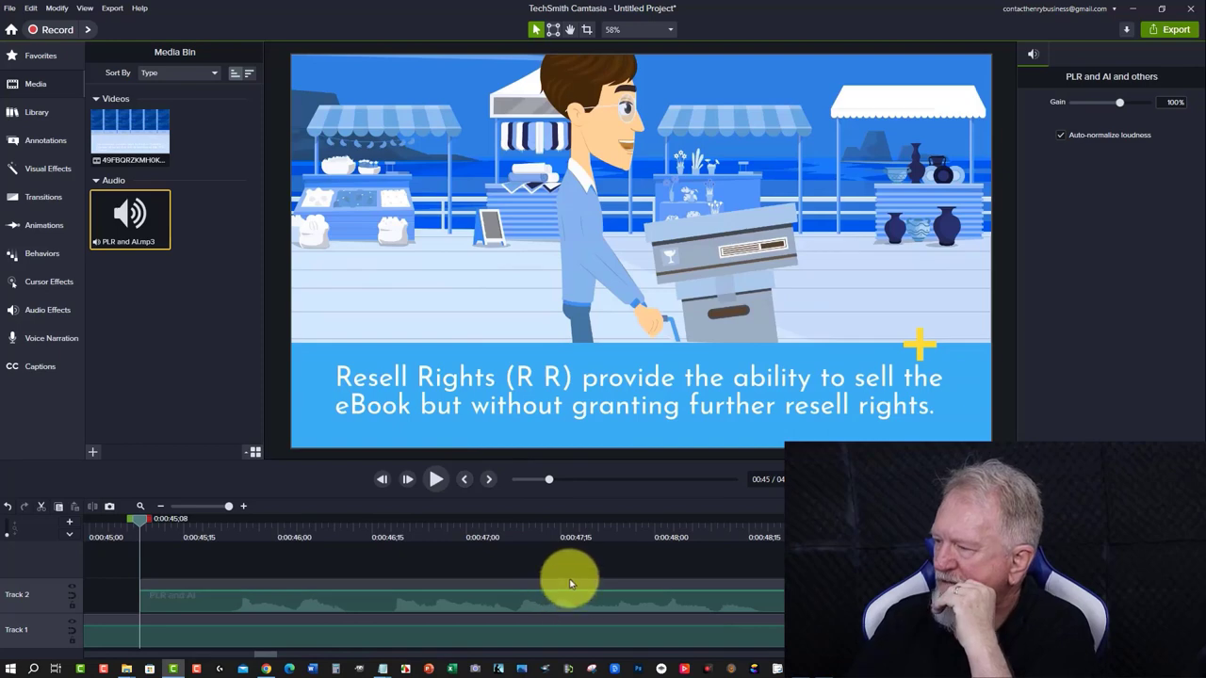
pyautogui.click(564, 605)
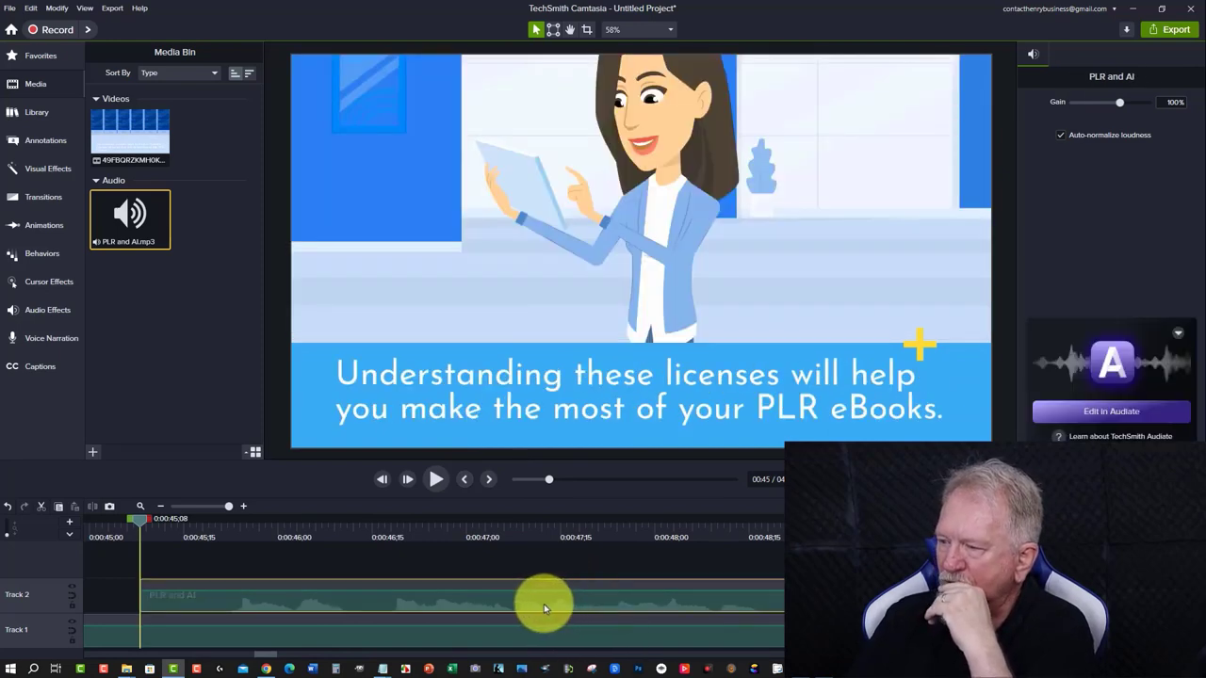
pyautogui.moveTo(544, 604)
pyautogui.mouseDown()
pyautogui.moveTo(487, 603)
pyautogui.moveTo(566, 610)
pyautogui.mouseUp()
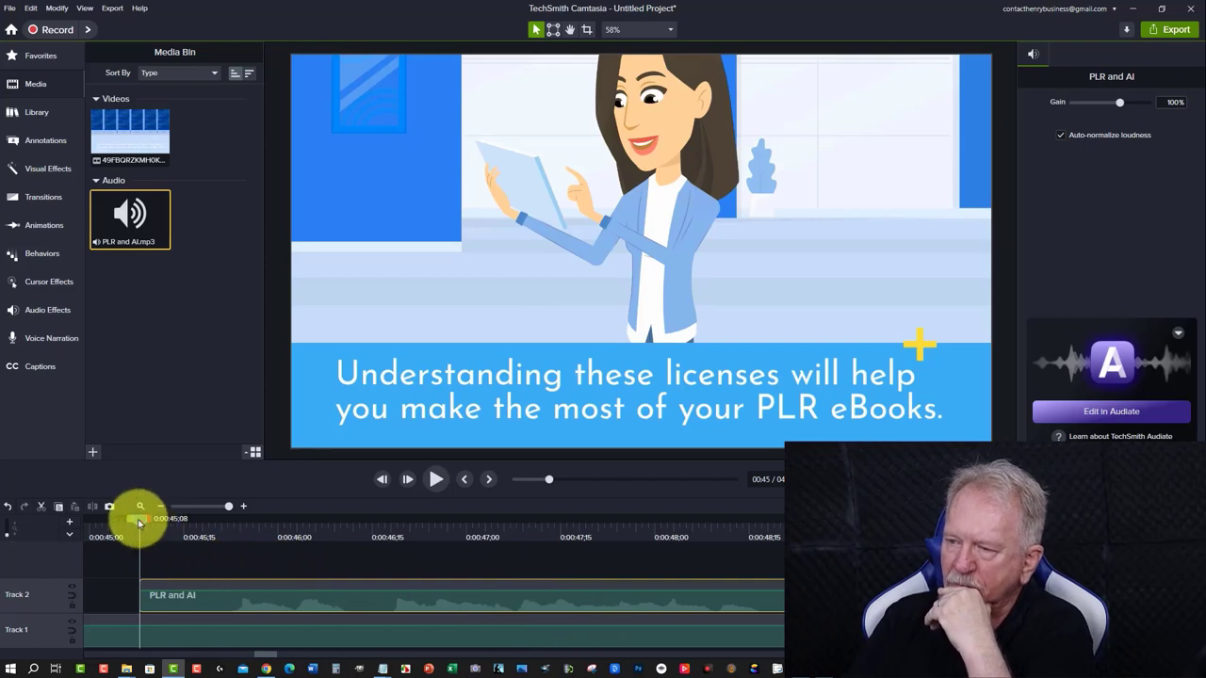
pyautogui.moveTo(140, 523); pyautogui.dragTo(219, 607)
pyautogui.click(488, 480)
pyautogui.click(425, 556)
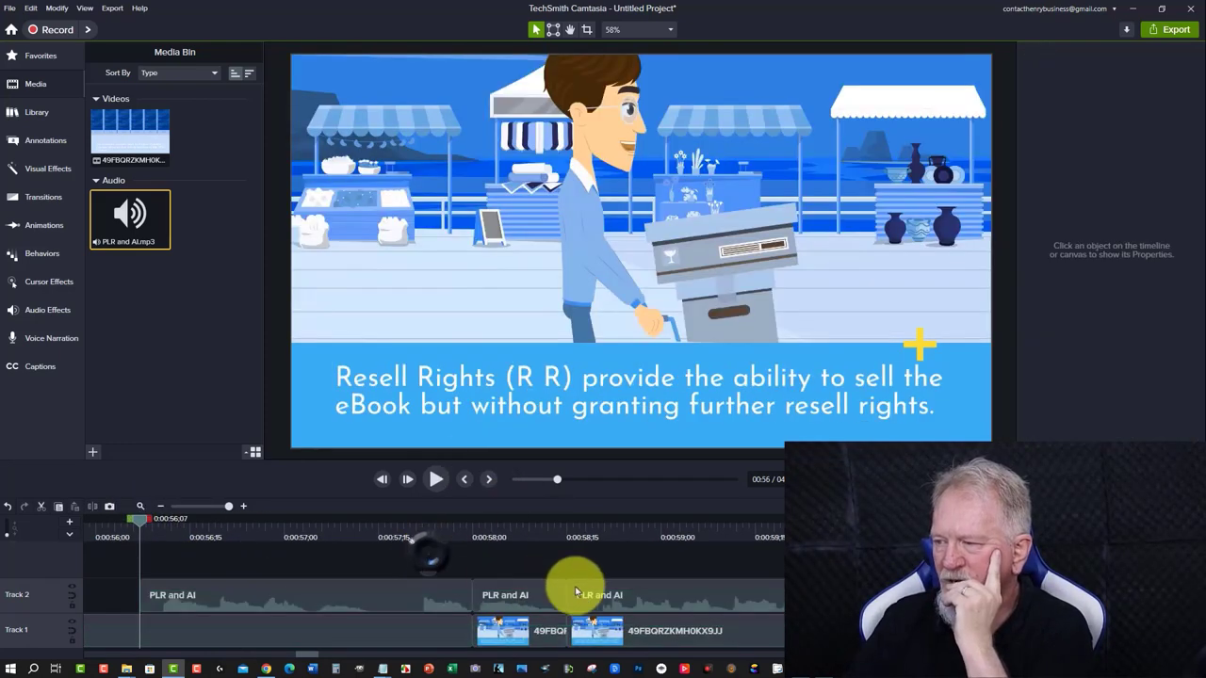
pyautogui.moveTo(613, 587); pyautogui.dragTo(175, 552)
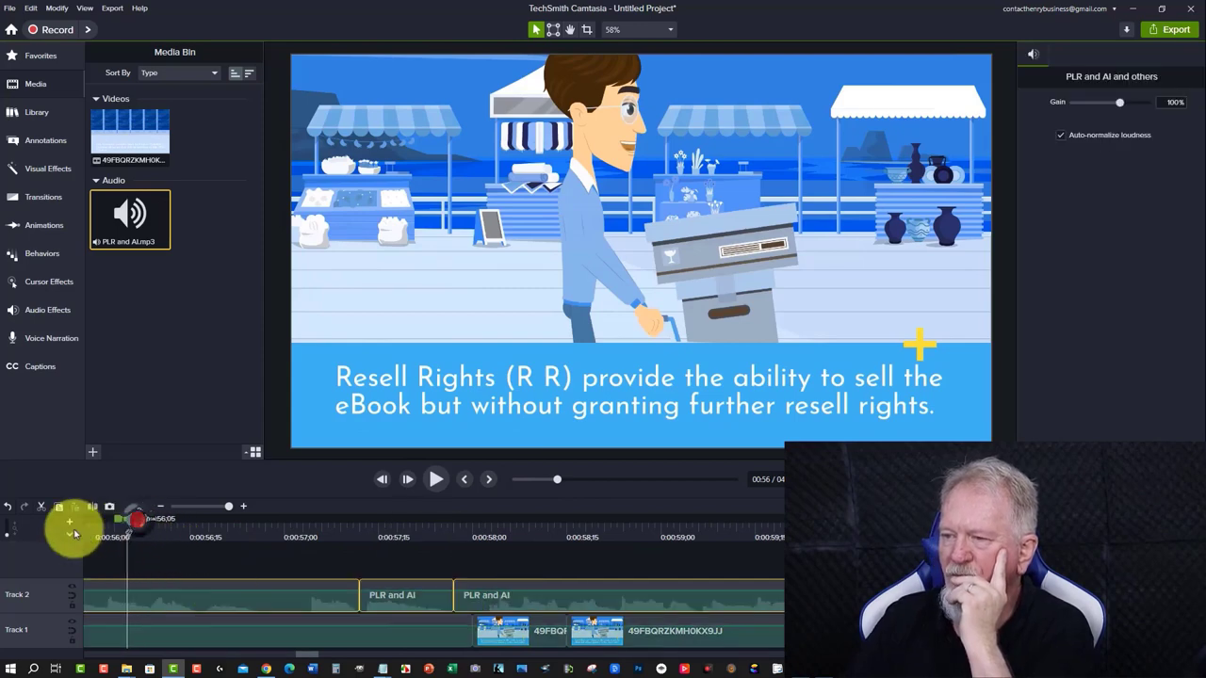
pyautogui.click(464, 480)
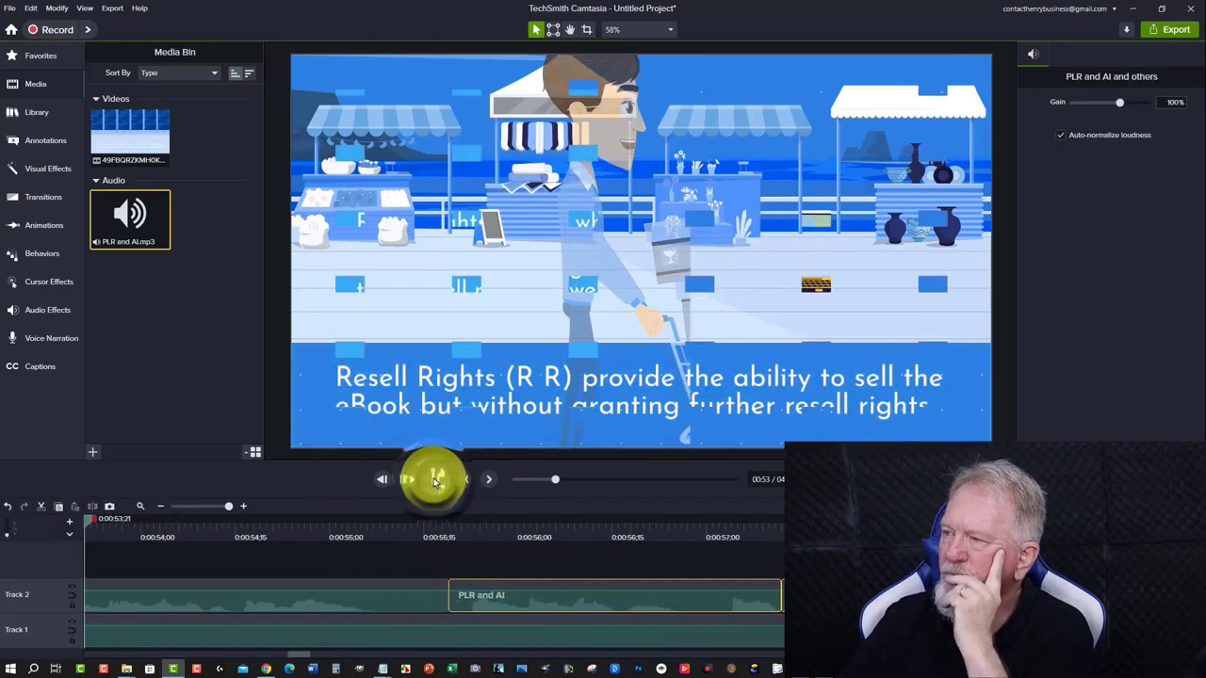
pyautogui.click(436, 479)
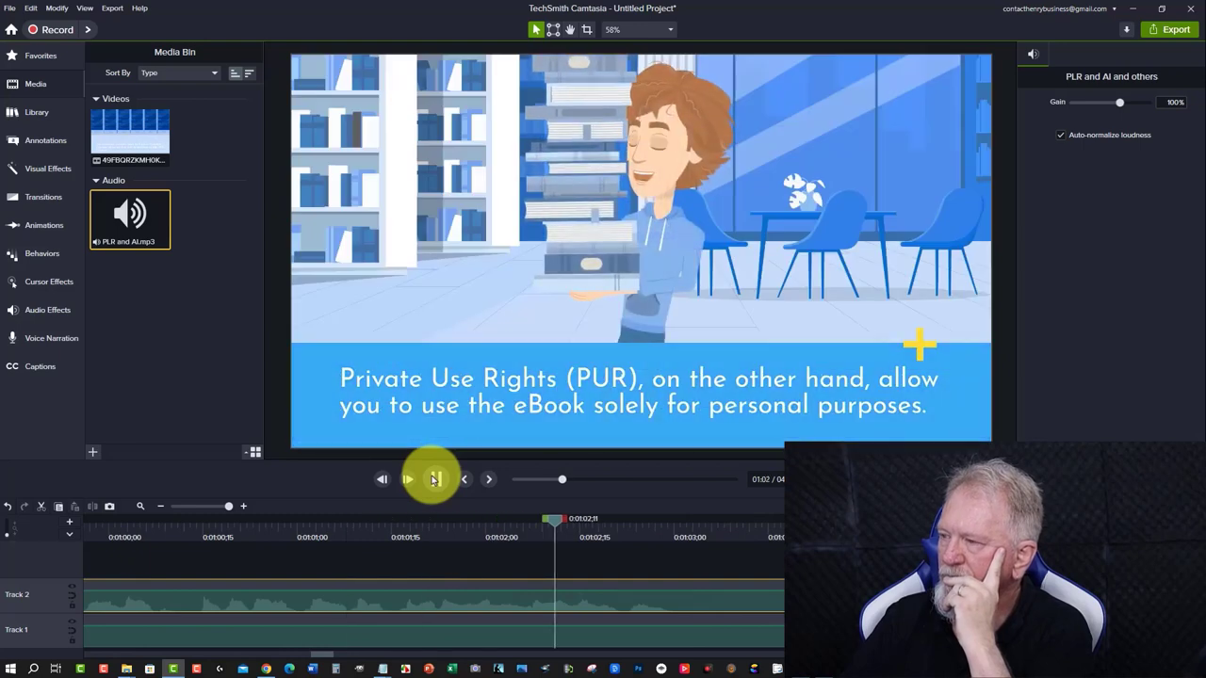
pyautogui.click(435, 480)
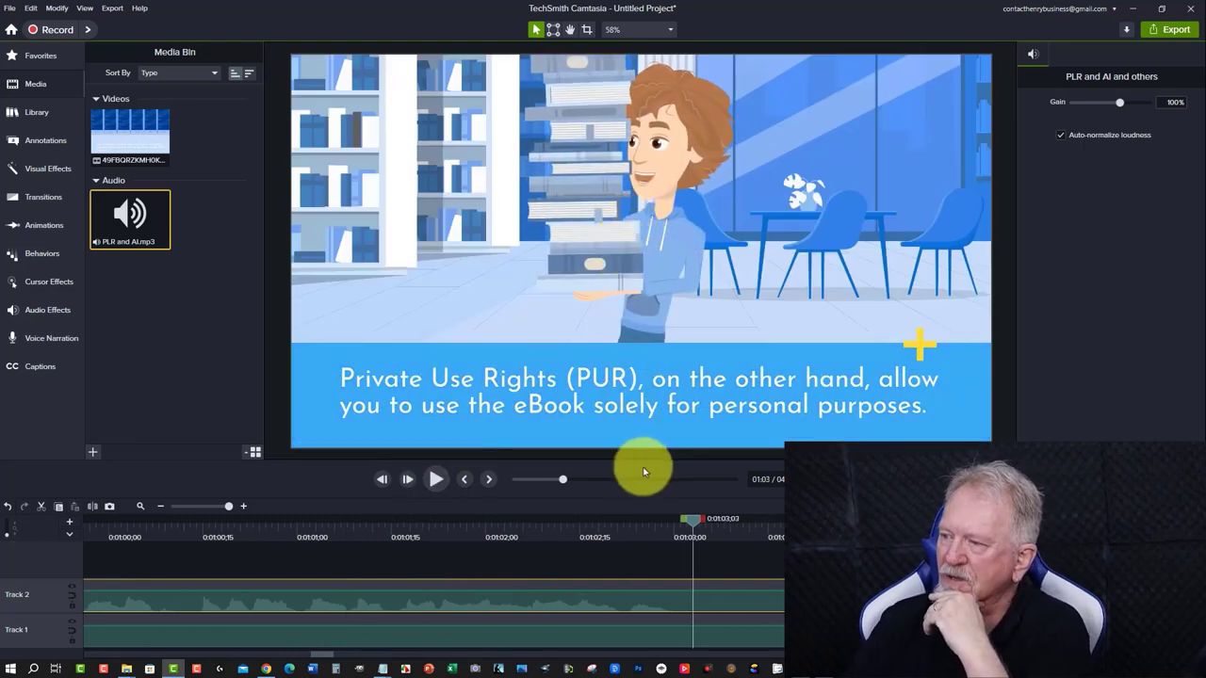
pyautogui.click(434, 480)
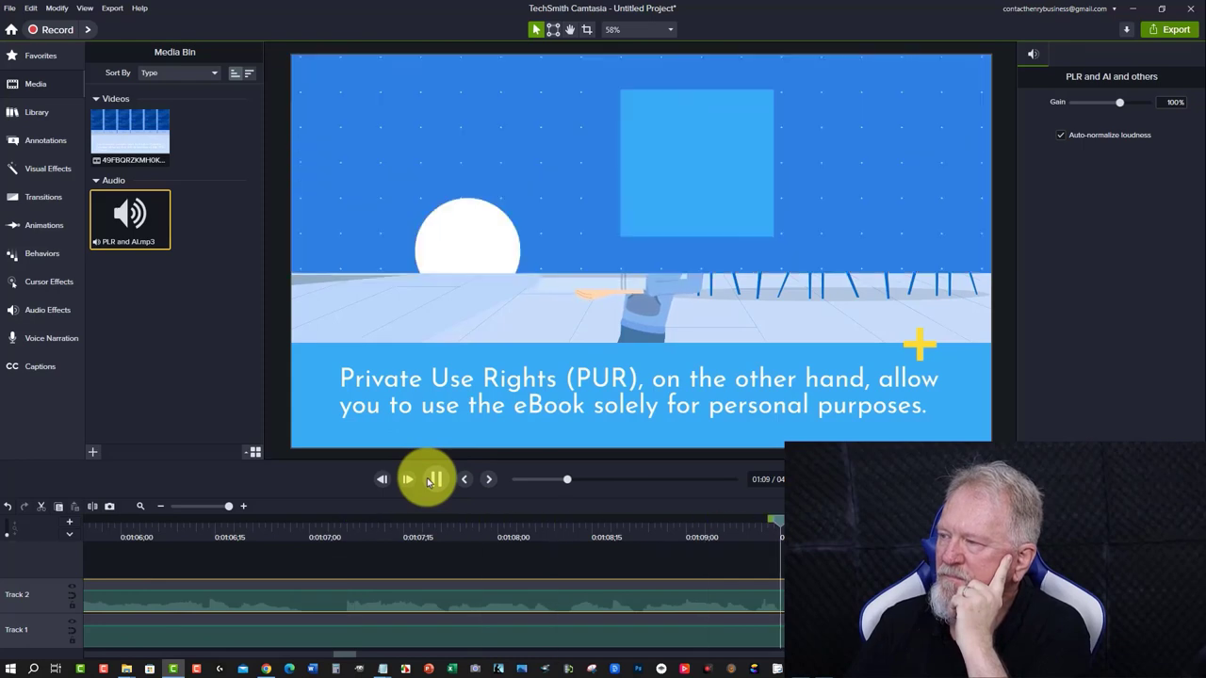
pyautogui.click(428, 480)
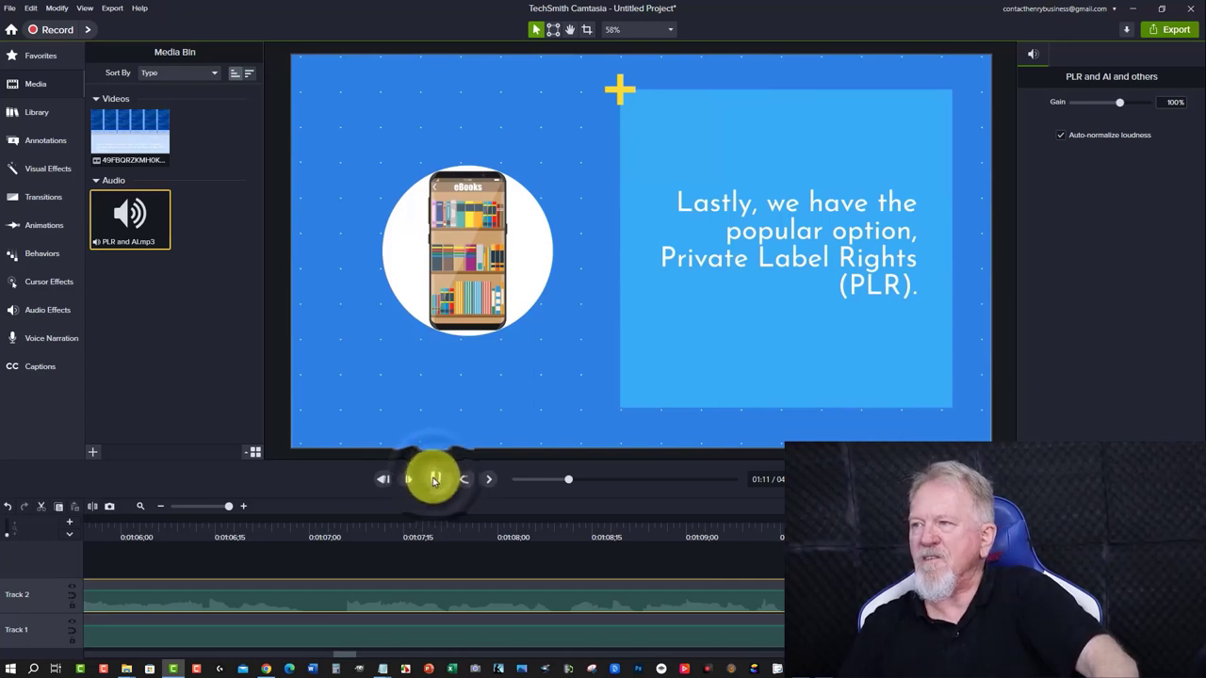
pyautogui.click(435, 481)
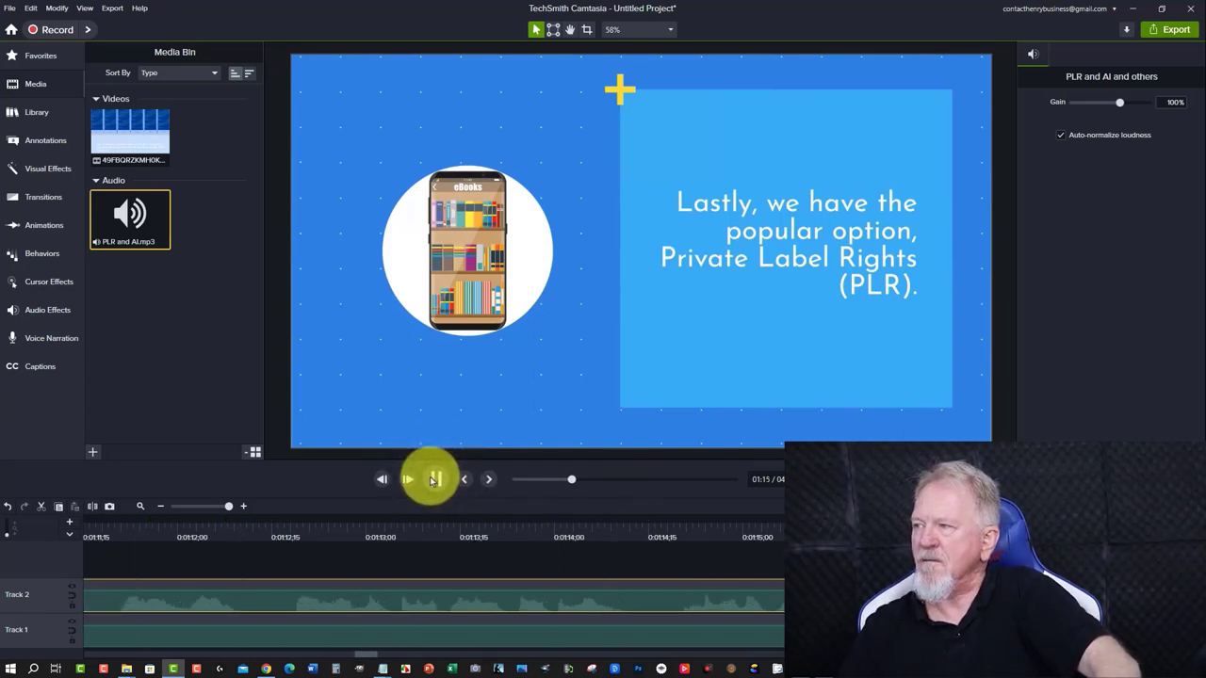
pyautogui.click(433, 480)
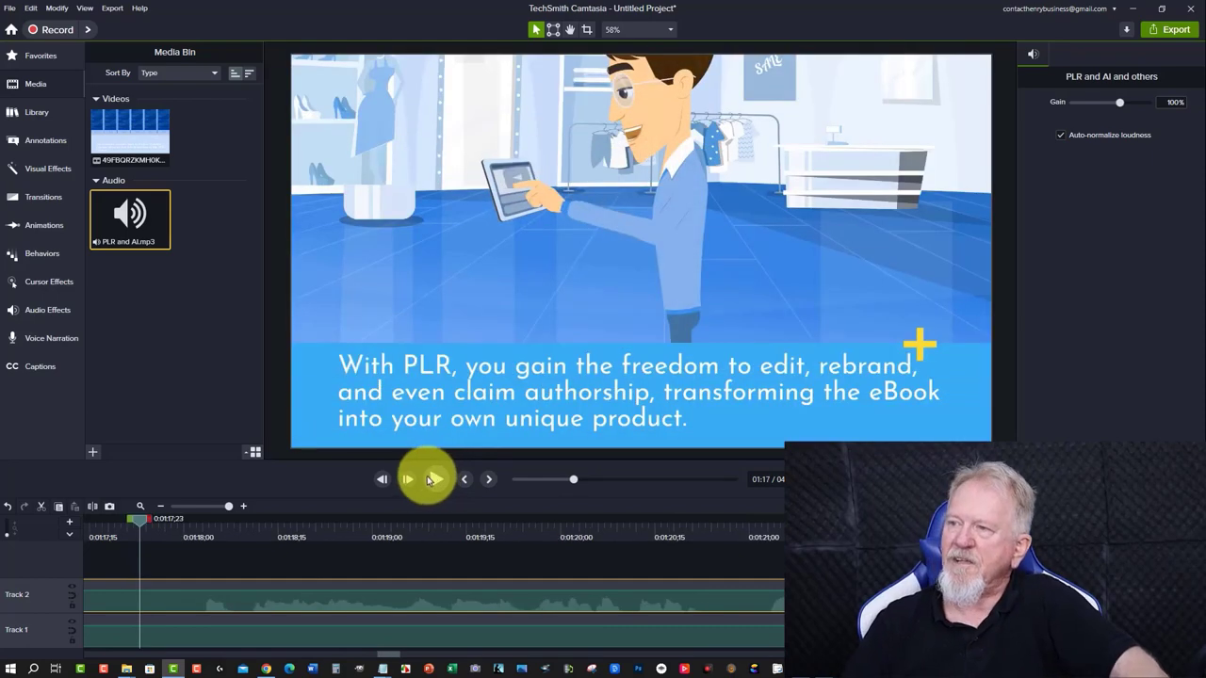